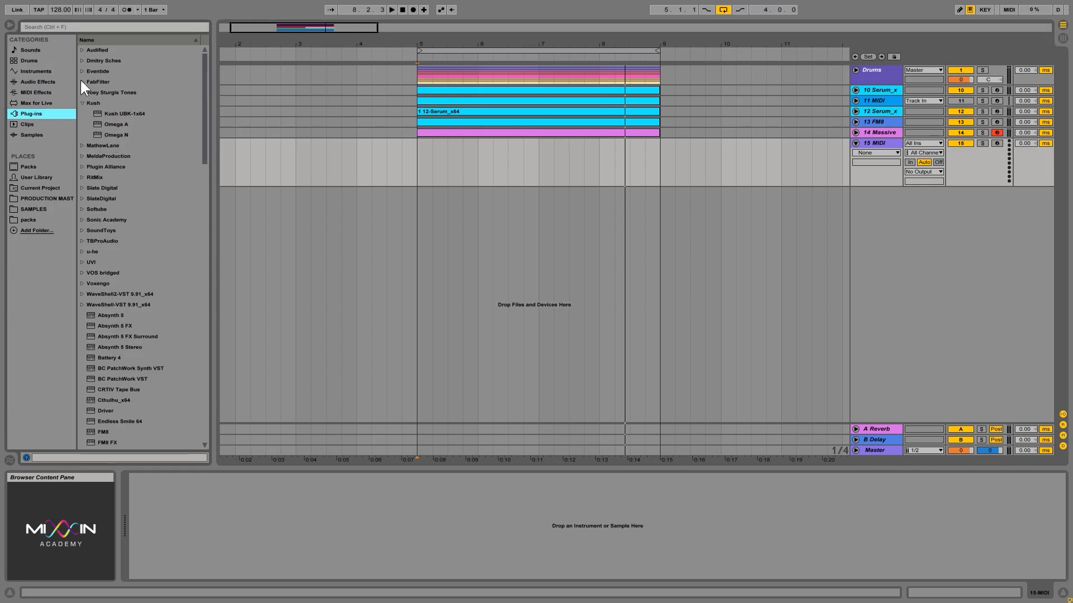
Step: Search the plug-ins for fm8 and load FM8 onto the empty 15 MIDI track
click(82, 103)
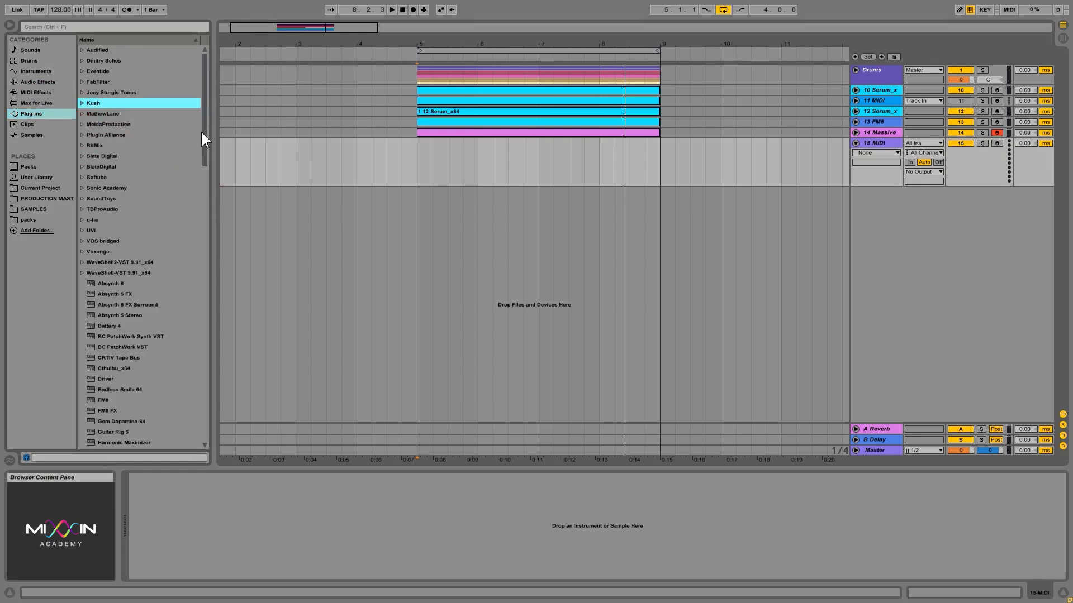
click(99, 28)
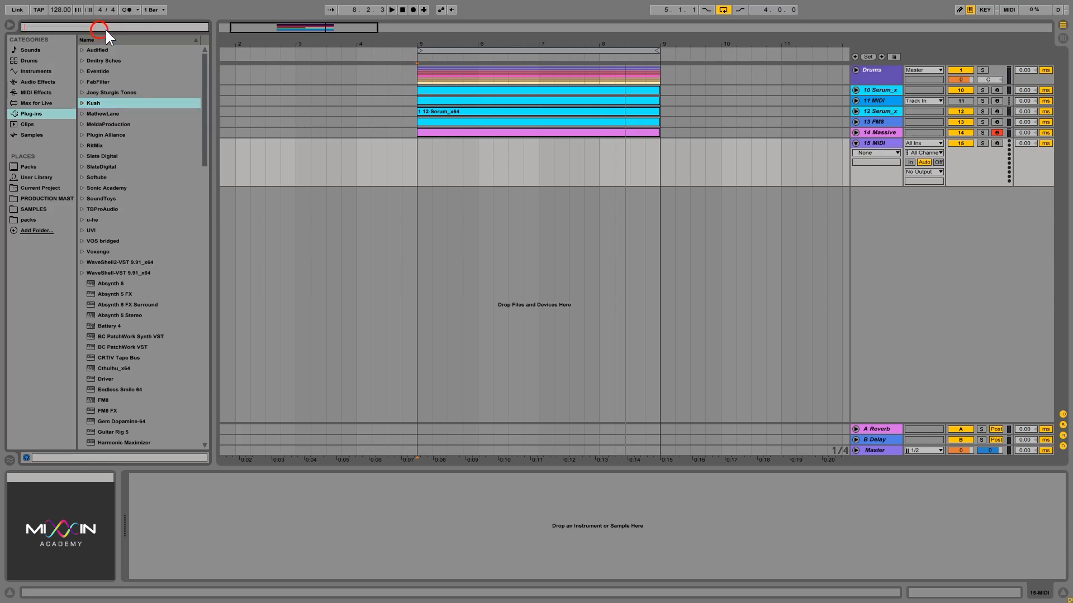
text(fm8)
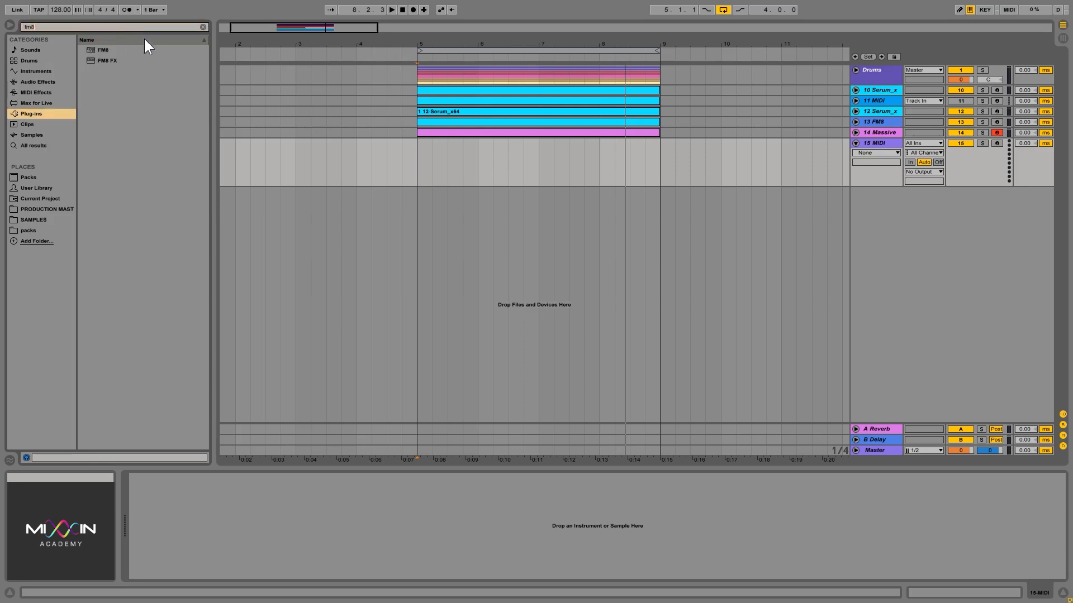
drag(92, 50, 515, 118)
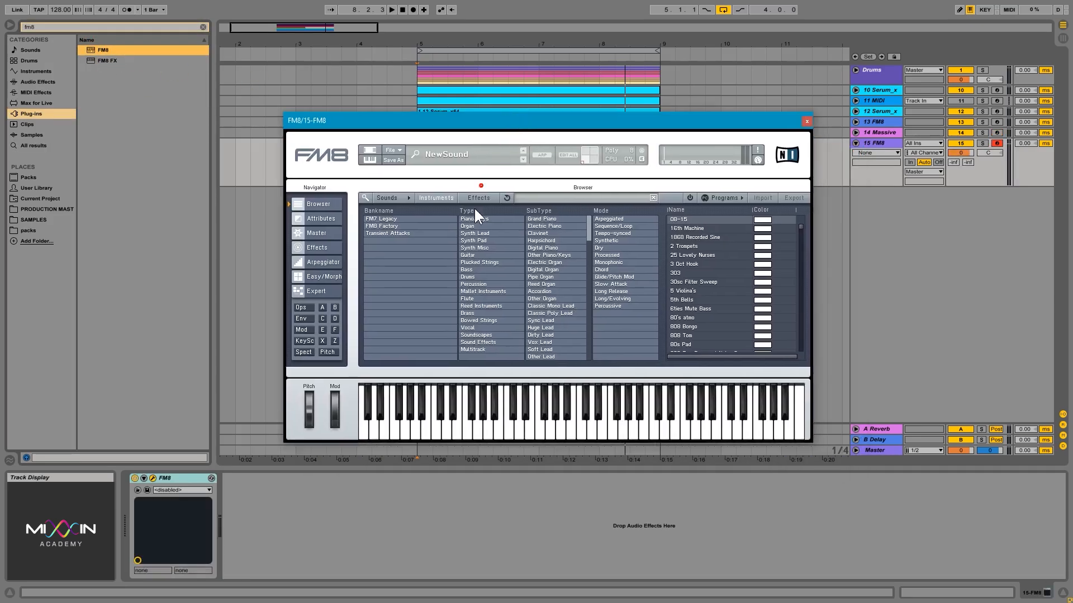
Step: Filter the FM8 preset browser to Plucked Strings and audition presets such as Electric Harp, In Love and Kuito
click(483, 263)
click(696, 264)
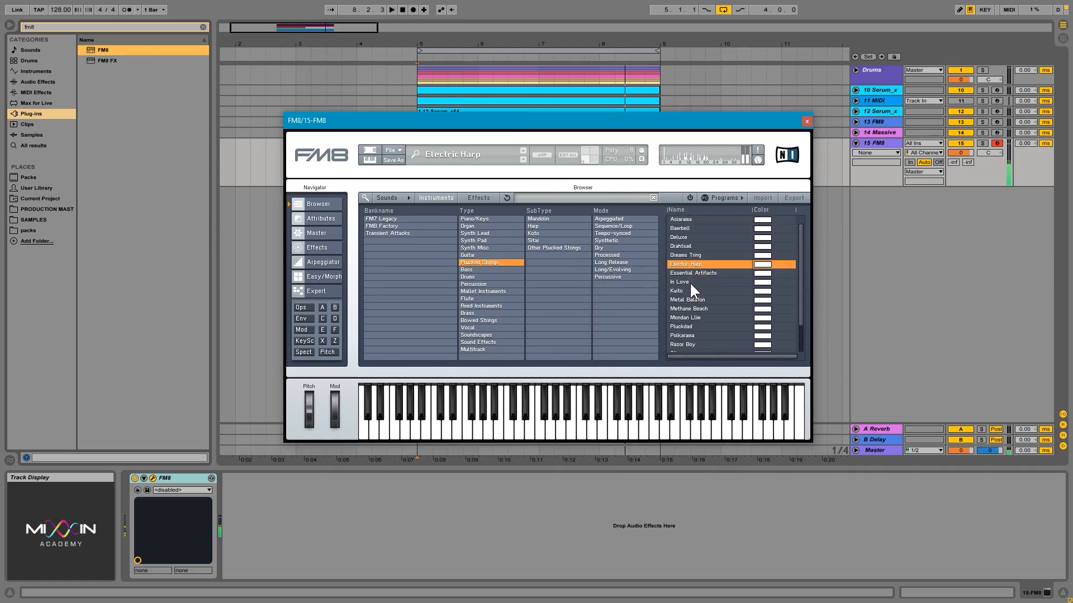
click(692, 279)
click(692, 280)
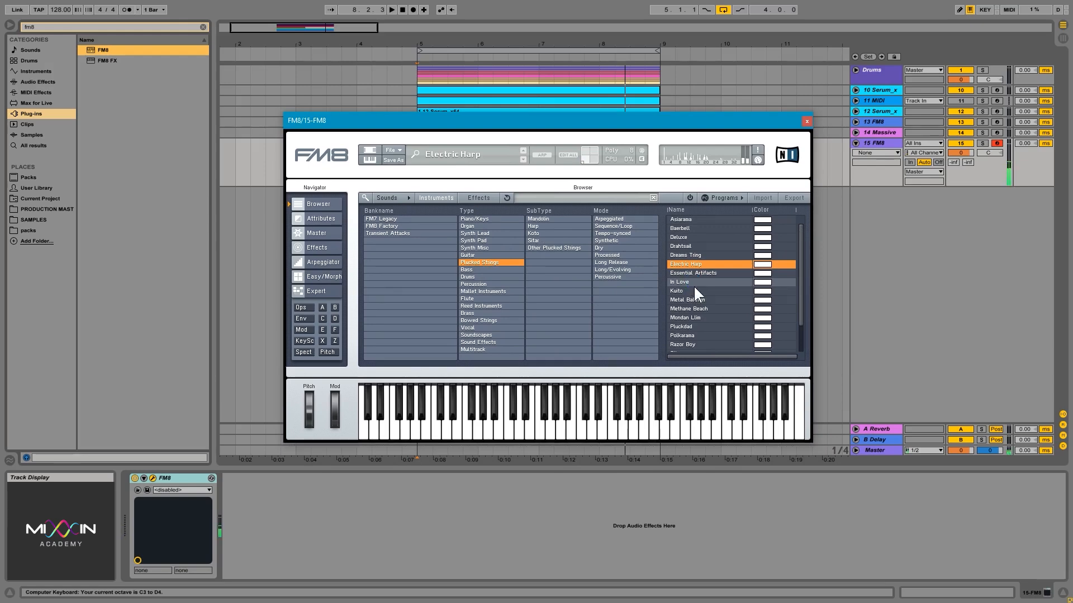
click(695, 289)
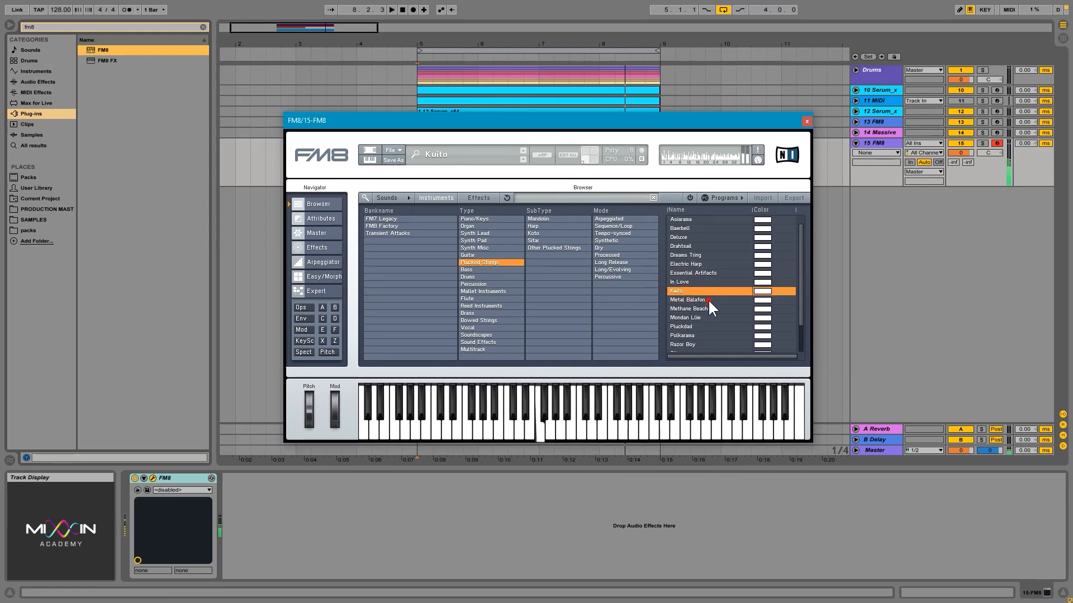
Step: Audition further plucked presets, settle on Pluckdad, and close the FM8 plug-in window
click(707, 300)
click(708, 307)
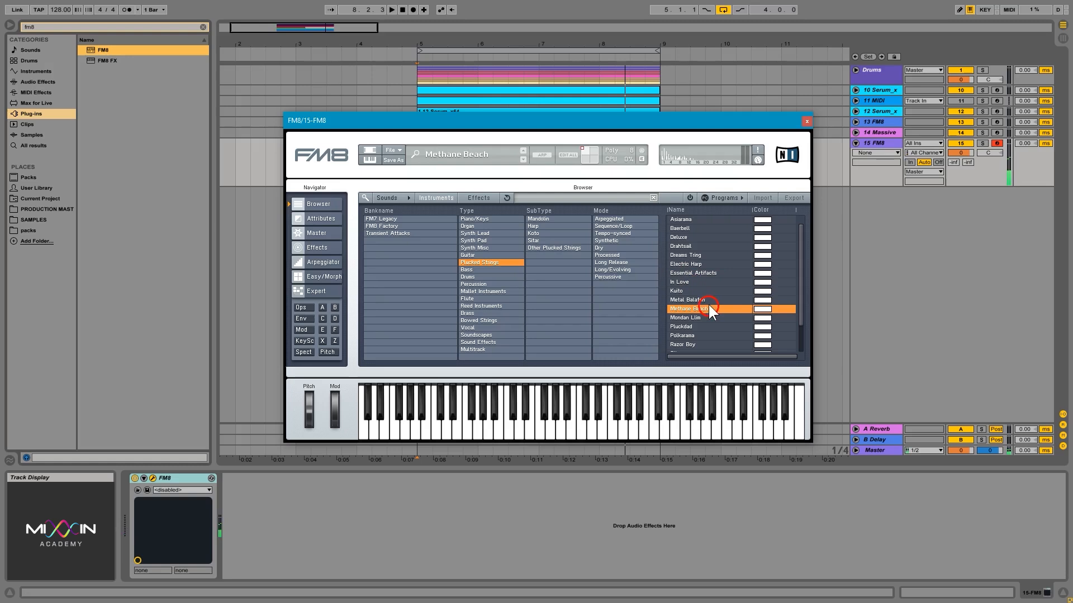
click(690, 219)
click(693, 228)
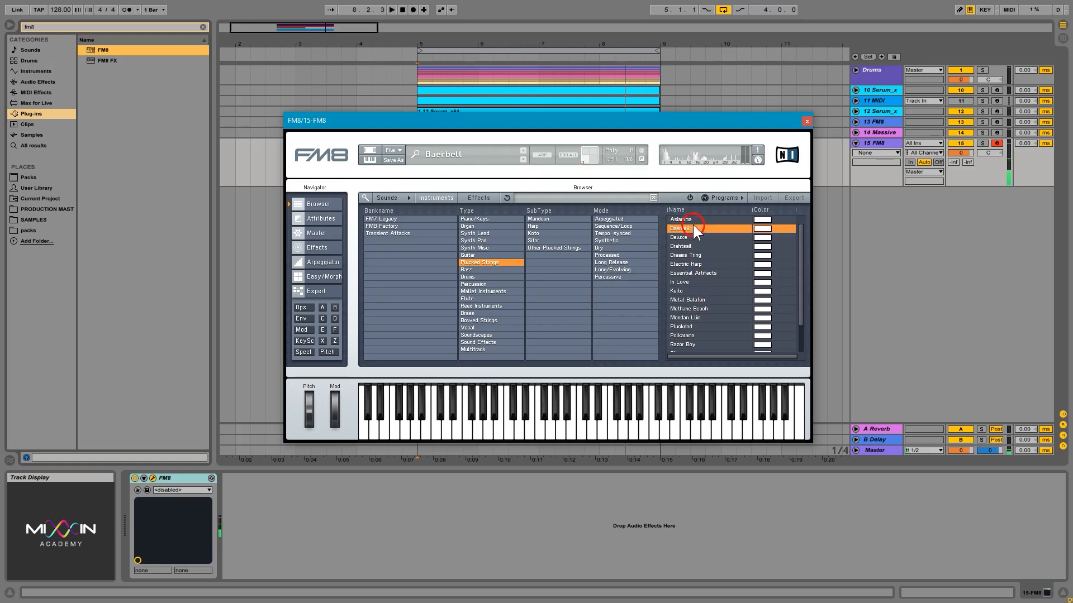
click(700, 300)
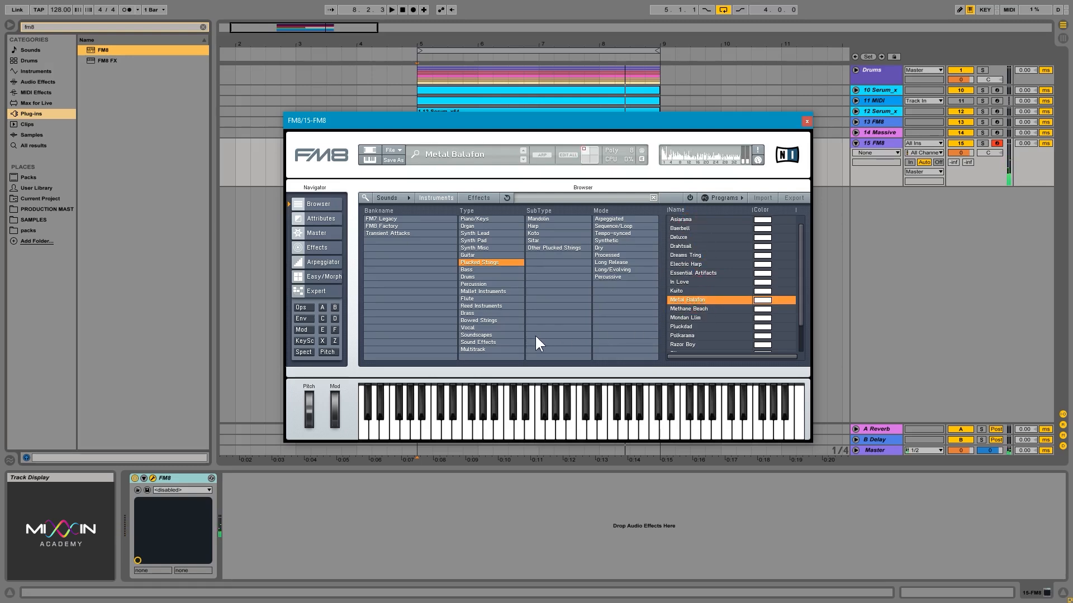
click(704, 327)
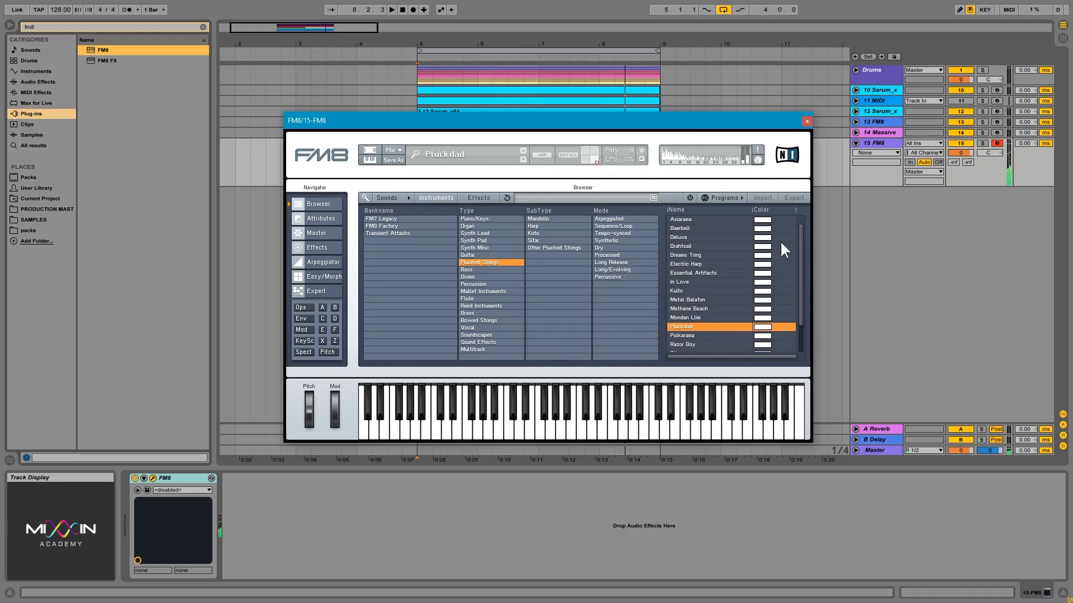
click(807, 121)
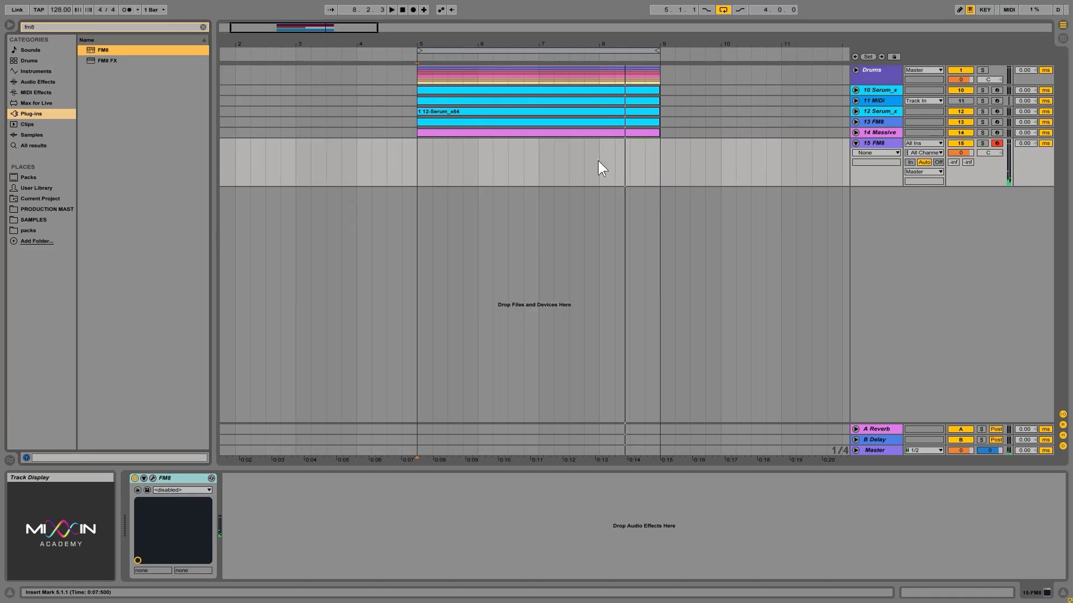
Step: Insert an empty MIDI clip on the FM8 track spanning bars 5 to 9
drag(416, 171, 554, 169)
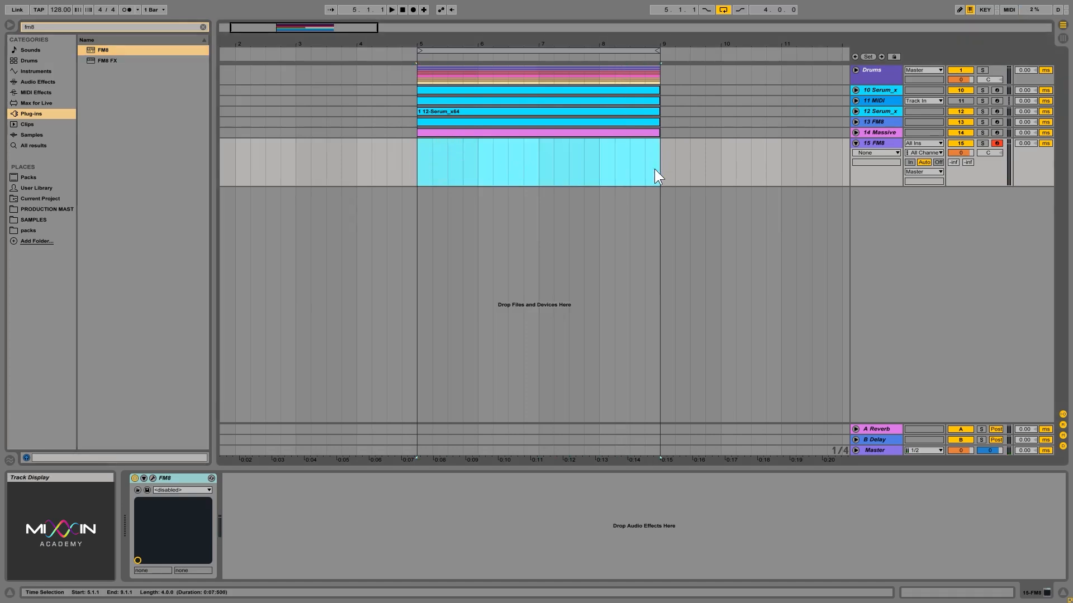
right_click(627, 143)
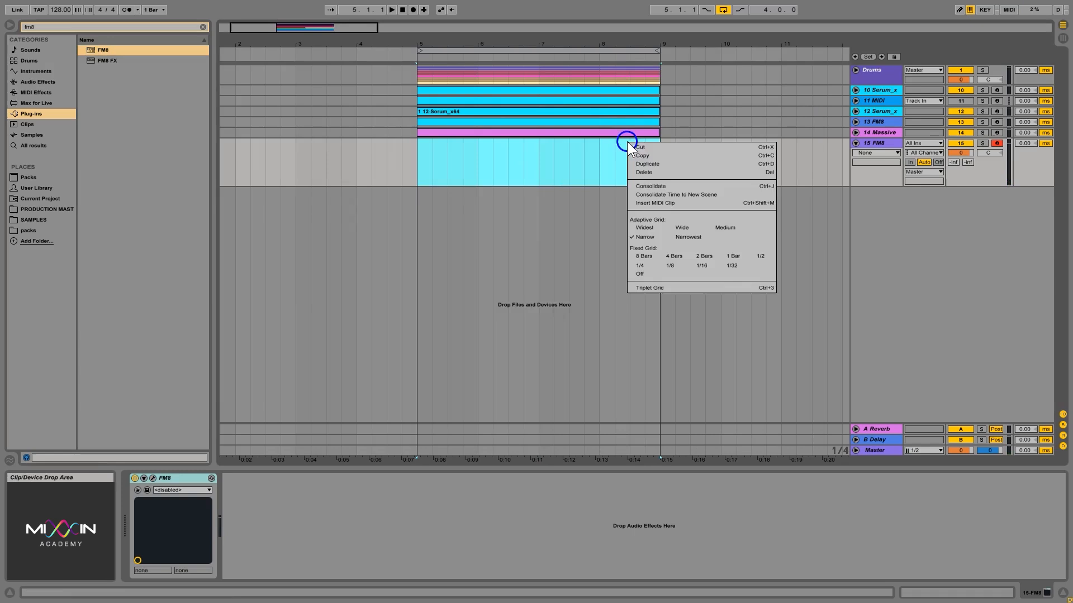
click(654, 203)
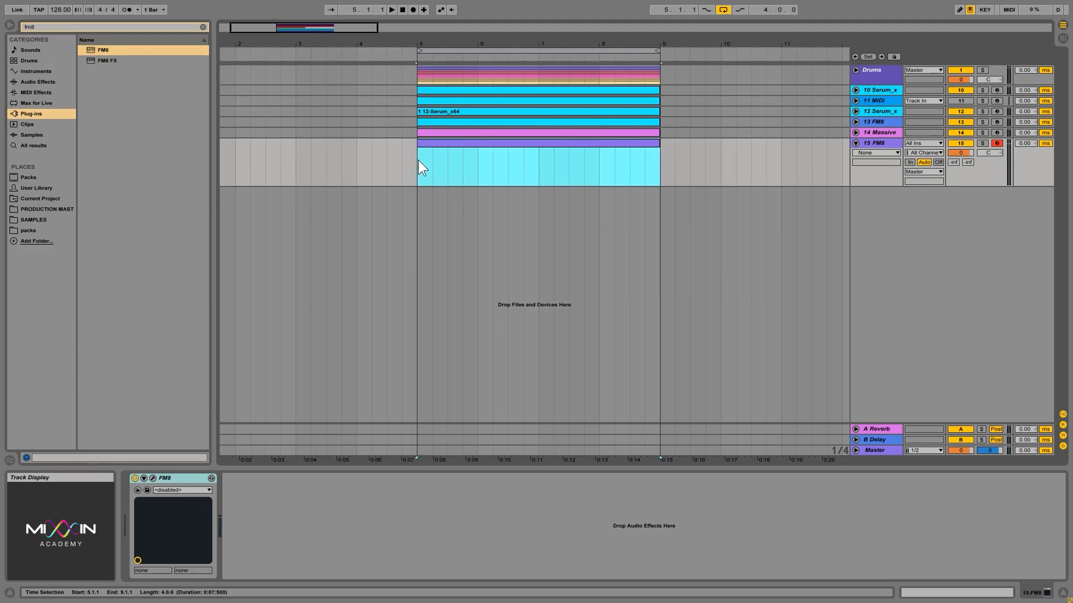
Step: Open the new clip in the MIDI note editor and enlarge the editor area
double_click(430, 143)
drag(268, 448, 303, 456)
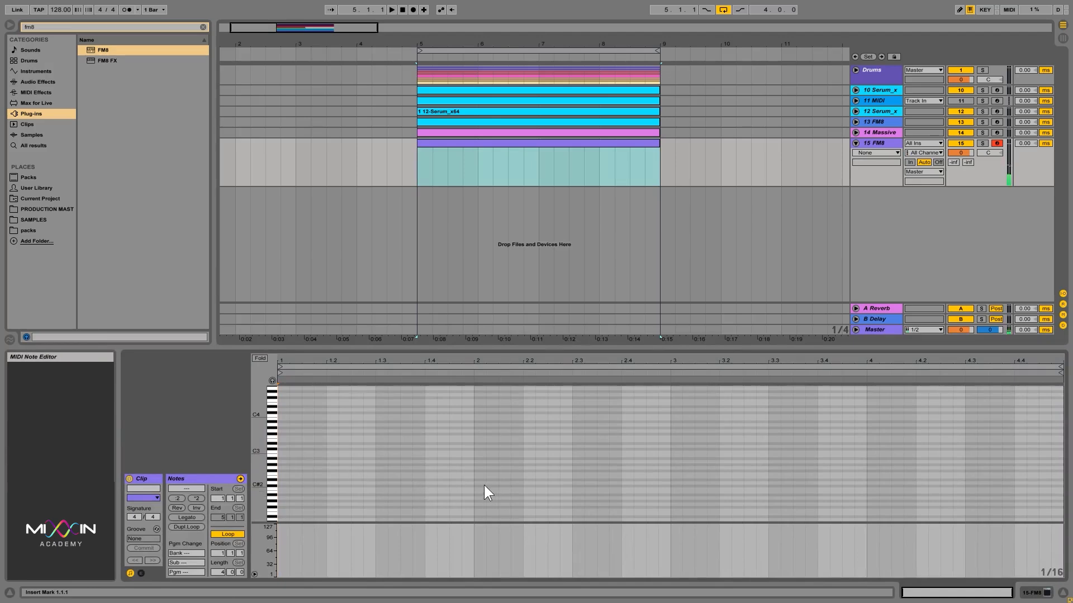
key(z)
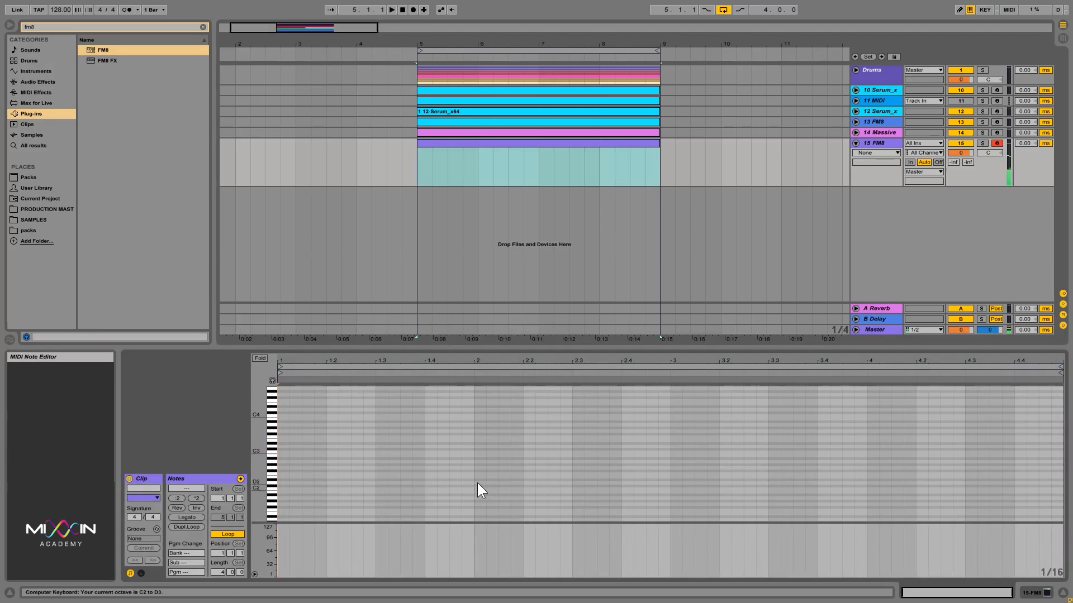
key(x)
Step: Lower the FM8 track's volume and briefly play the arrangement to preview
click(960, 153)
key(f)
drag(961, 152, 962, 149)
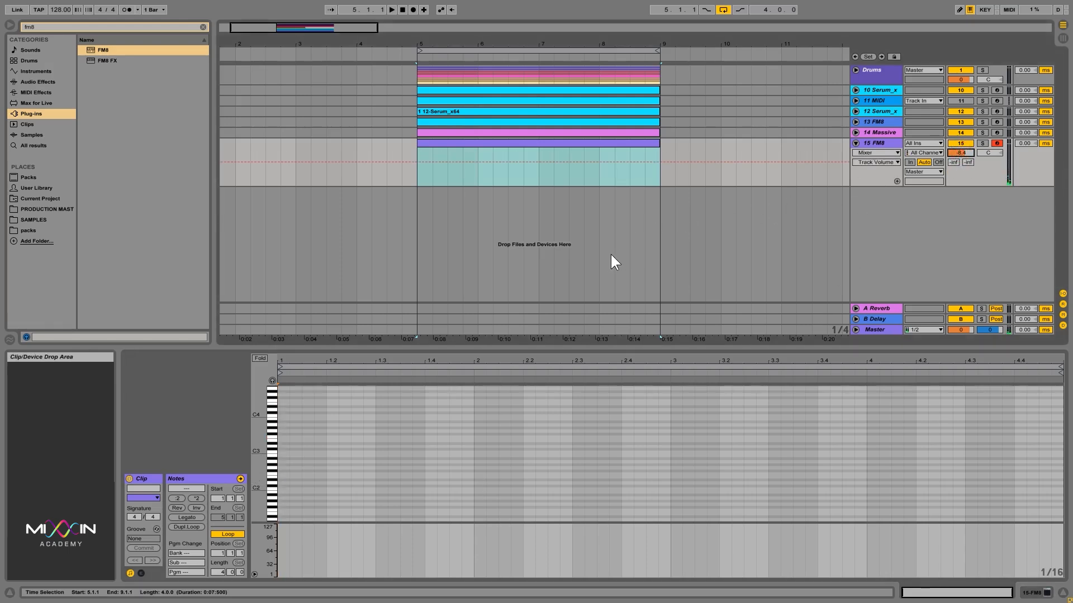
key(space)
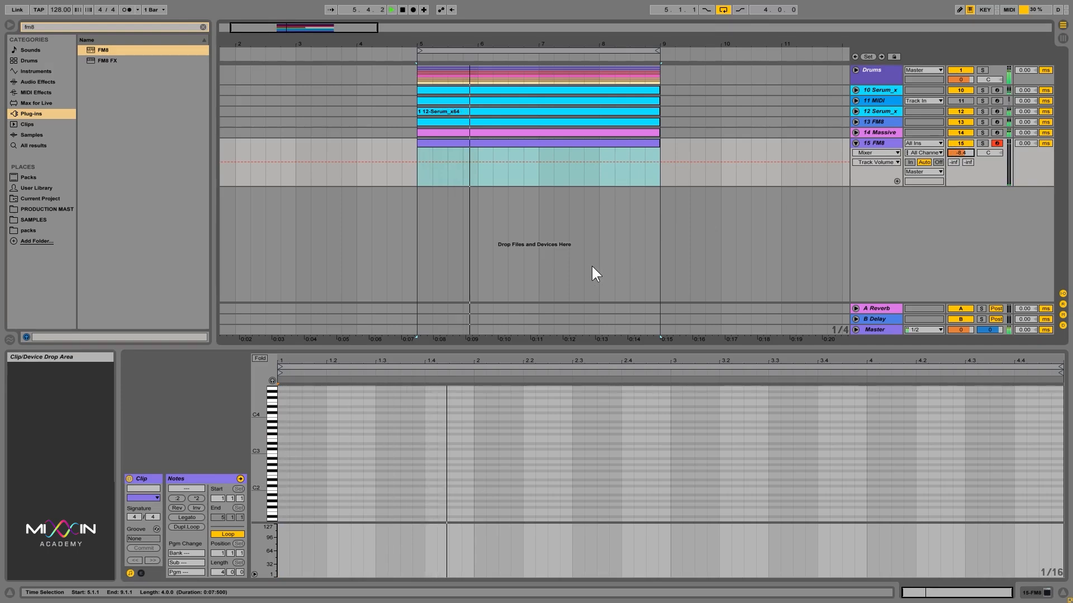
key(space)
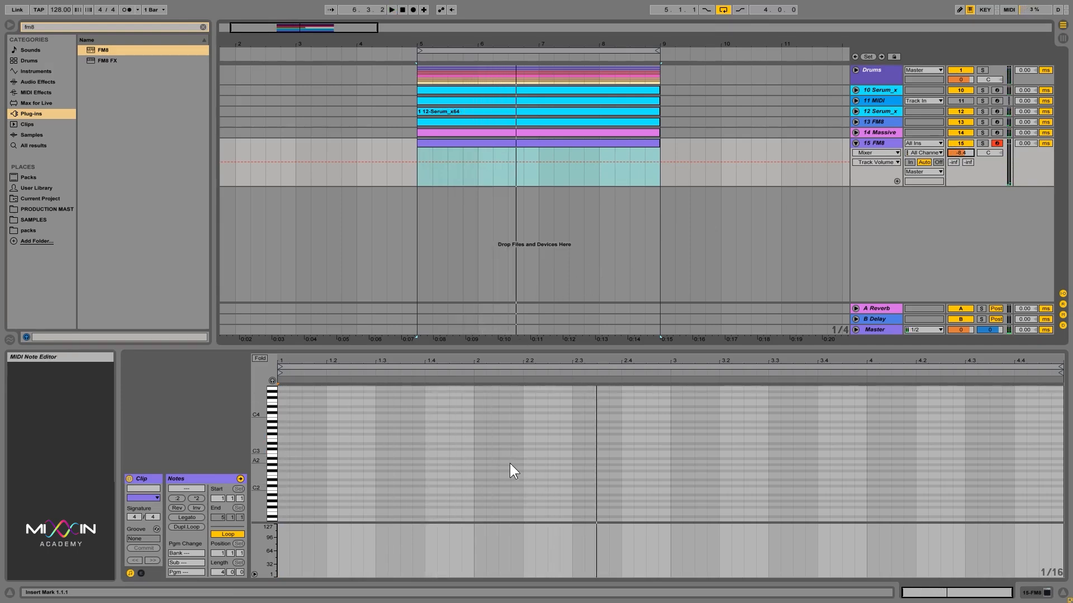
Step: Add an F3 note at beat 2.1.3 in the clip and play it back
double_click(506, 437)
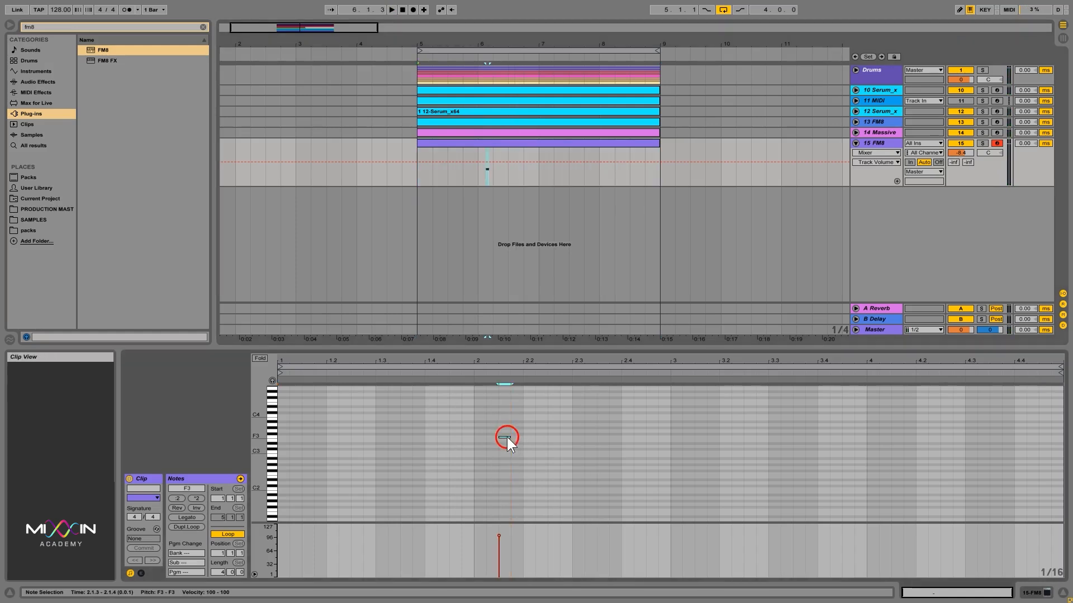
key(space)
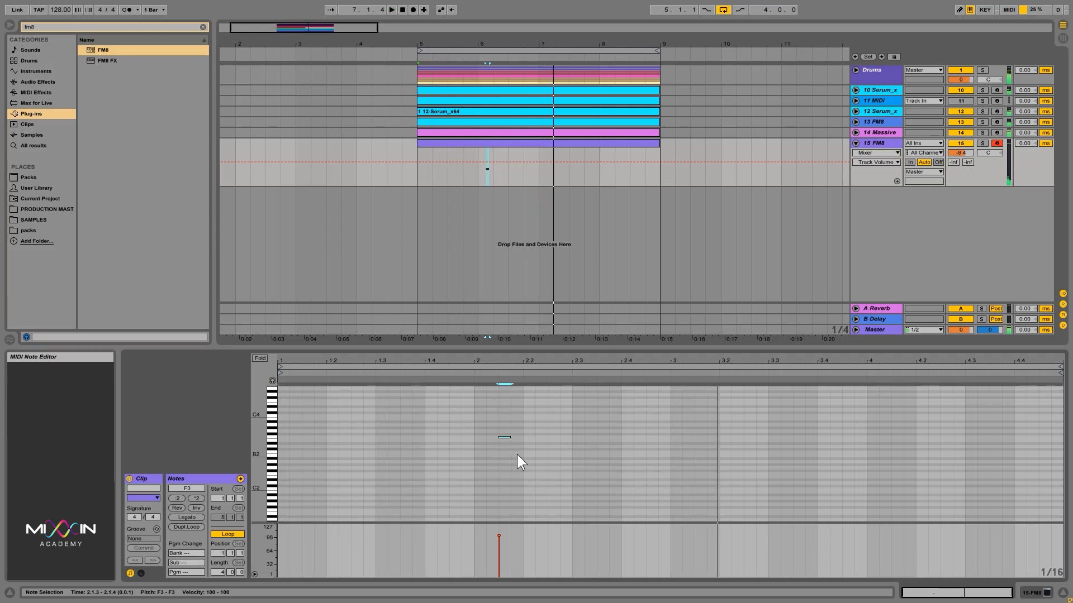
key(space)
Step: Nudge the F3 note earlier along the grid to 1.4.3 and play it back
key(Left)
key(Left)
key(Left)
key(Left)
key(space)
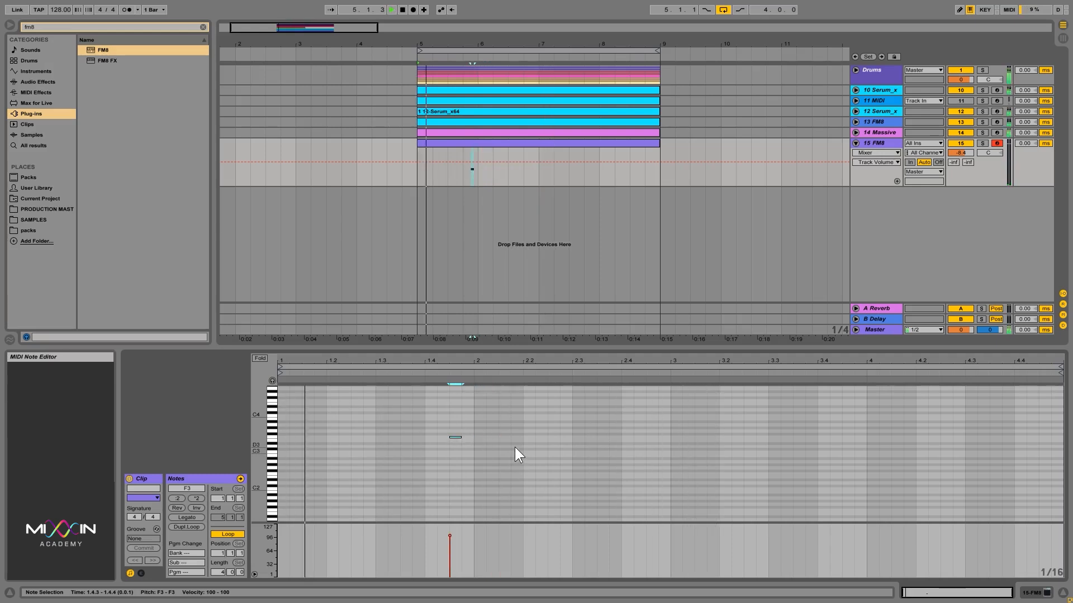
key(space)
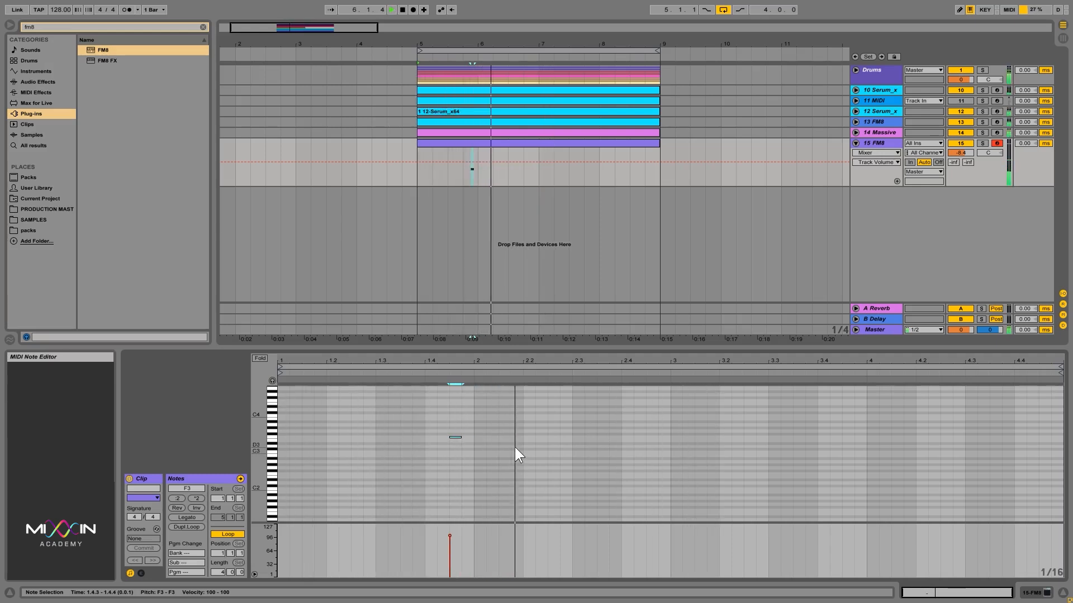
Step: Nudge the note back and forth along the grid, ending at position 1.3.4
key(Right)
key(space)
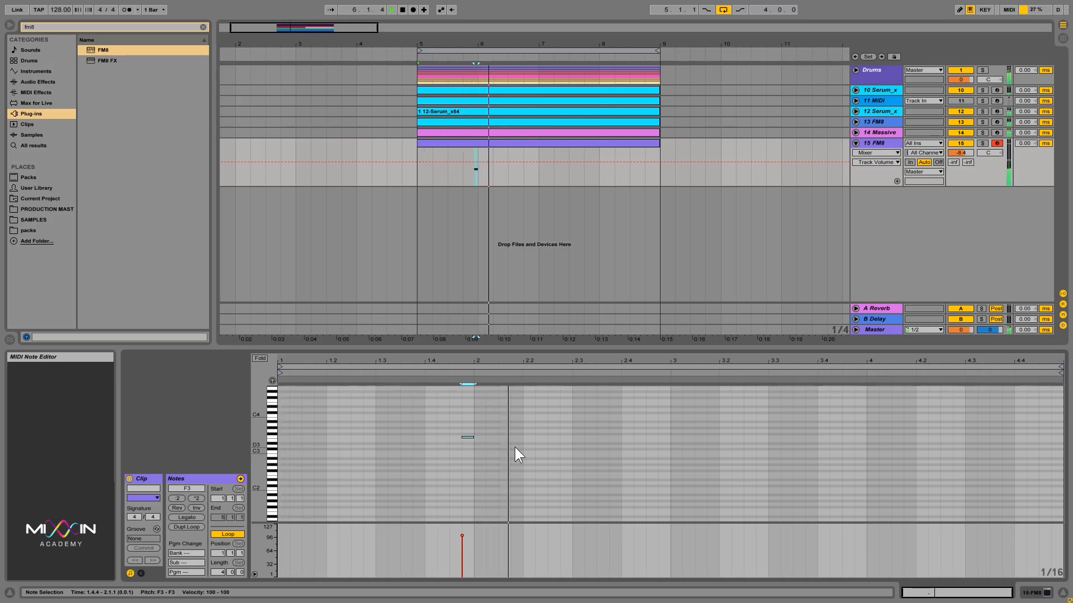
key(Right)
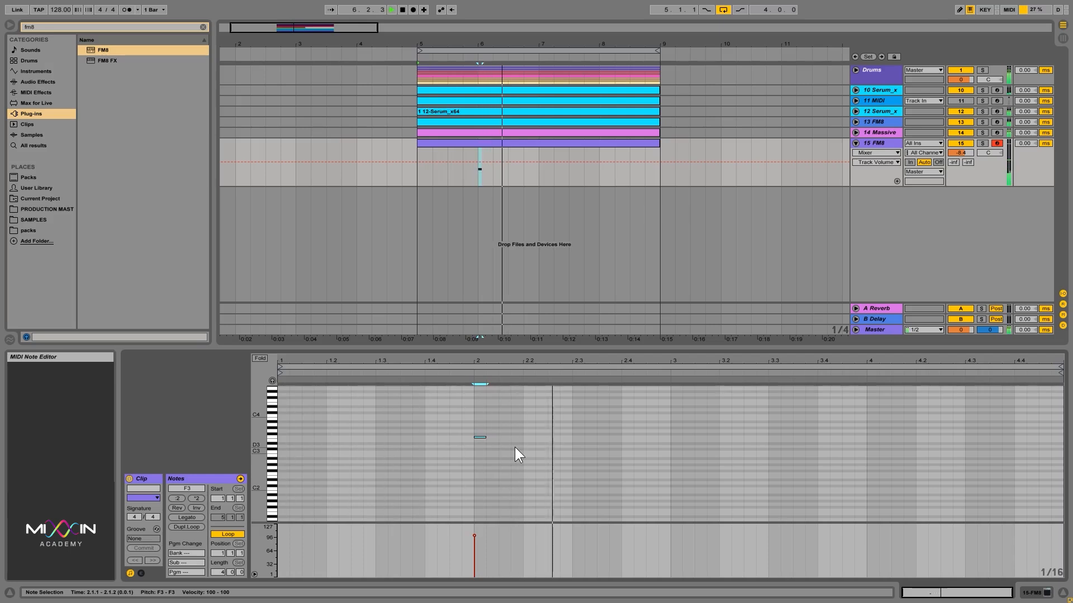
key(Left)
key(Left)
key(Left)
key(Left)
key(Left)
key(Left)
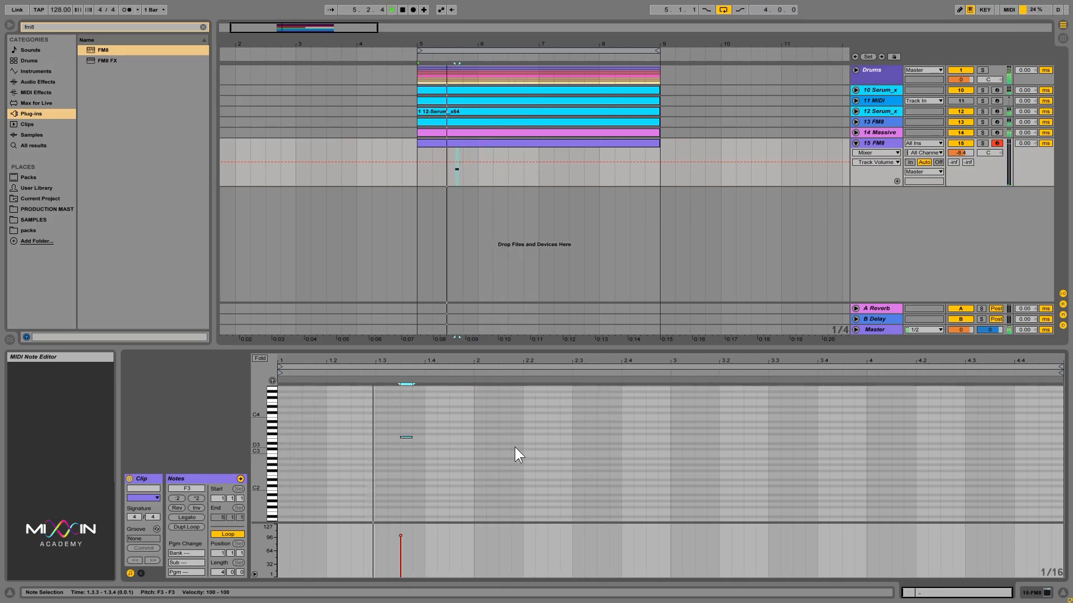
key(Right)
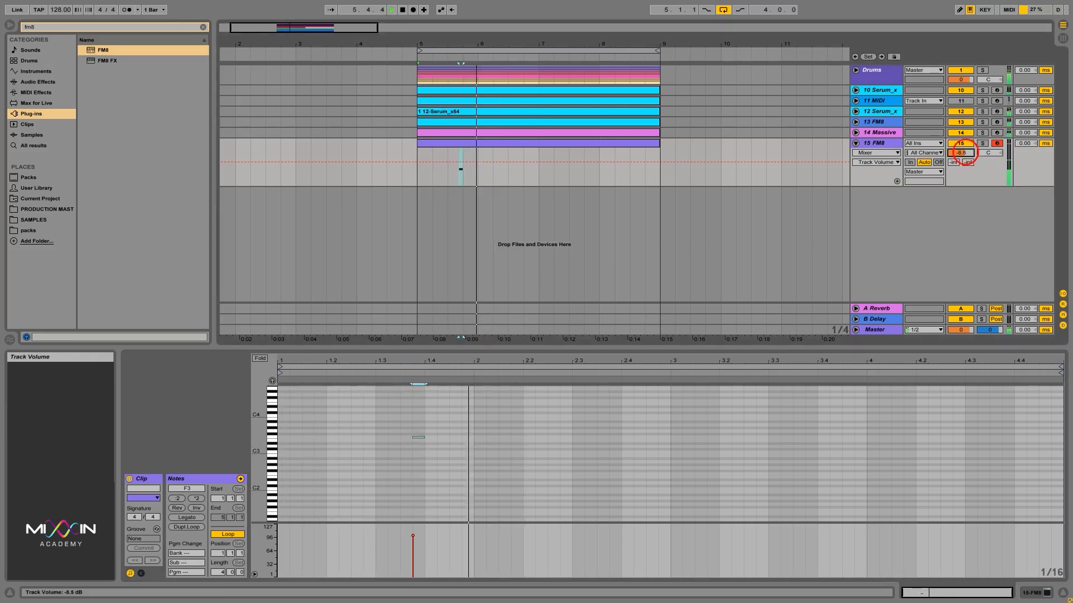
Step: Set the FM8 track volume to -12.2 dB and start playback
drag(967, 148, 966, 152)
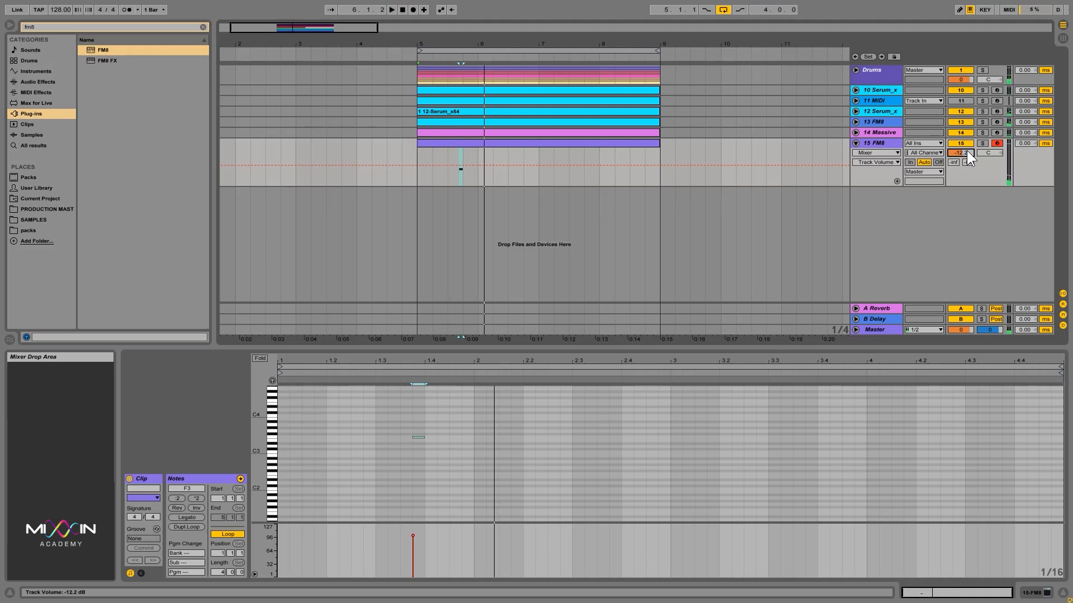
key(space)
Step: Move the note to the start of the clip at 1.1.1 and preview it
click(411, 429)
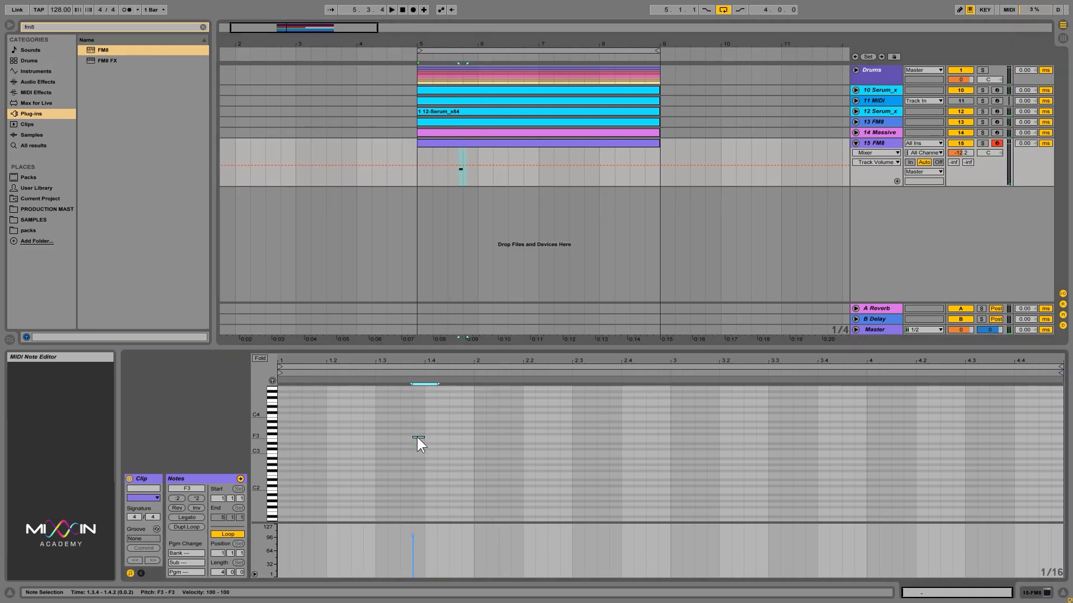
drag(417, 438, 279, 437)
key(space)
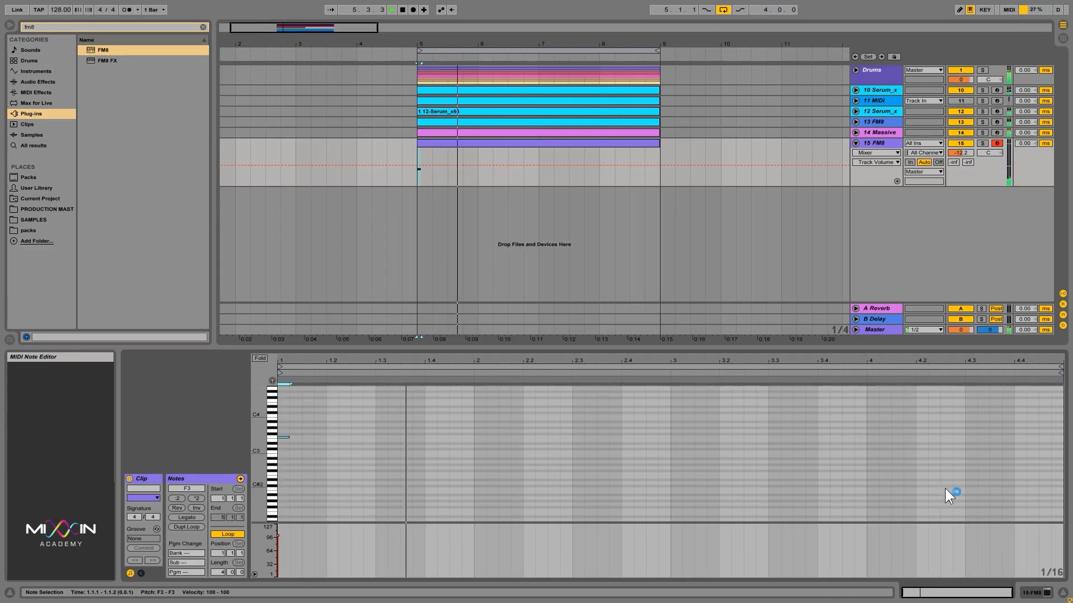
key(space)
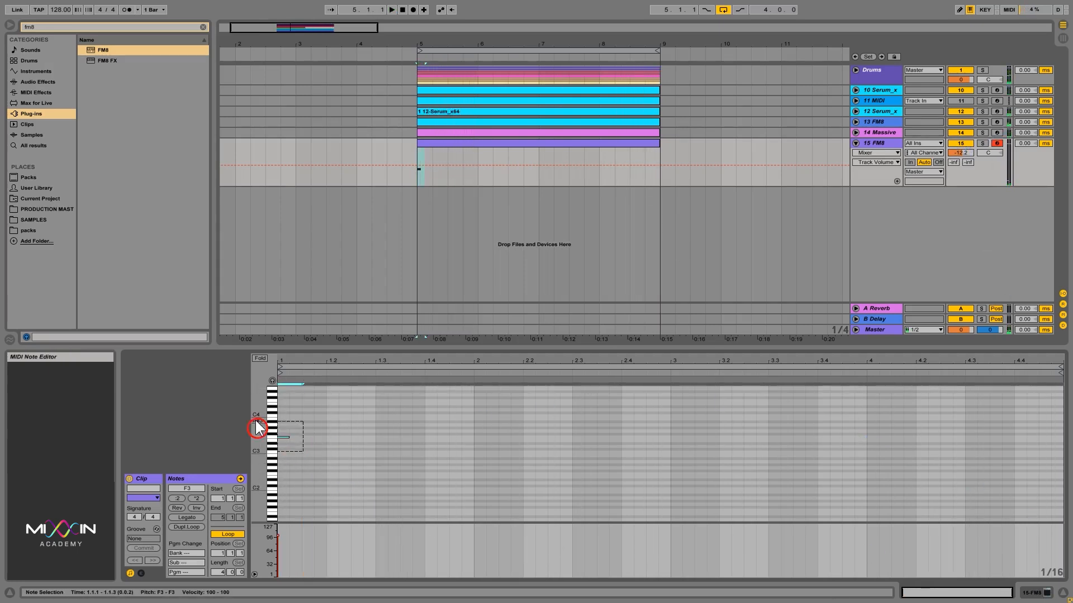
Step: Transpose the note down one octave to F2 and play it back
key(shift+Down)
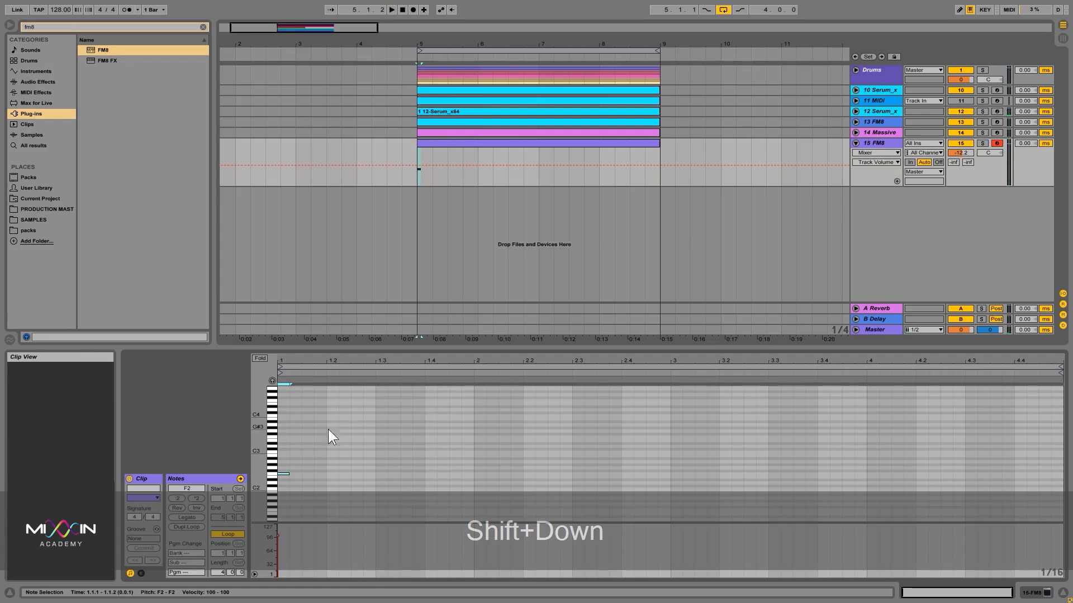
key(space)
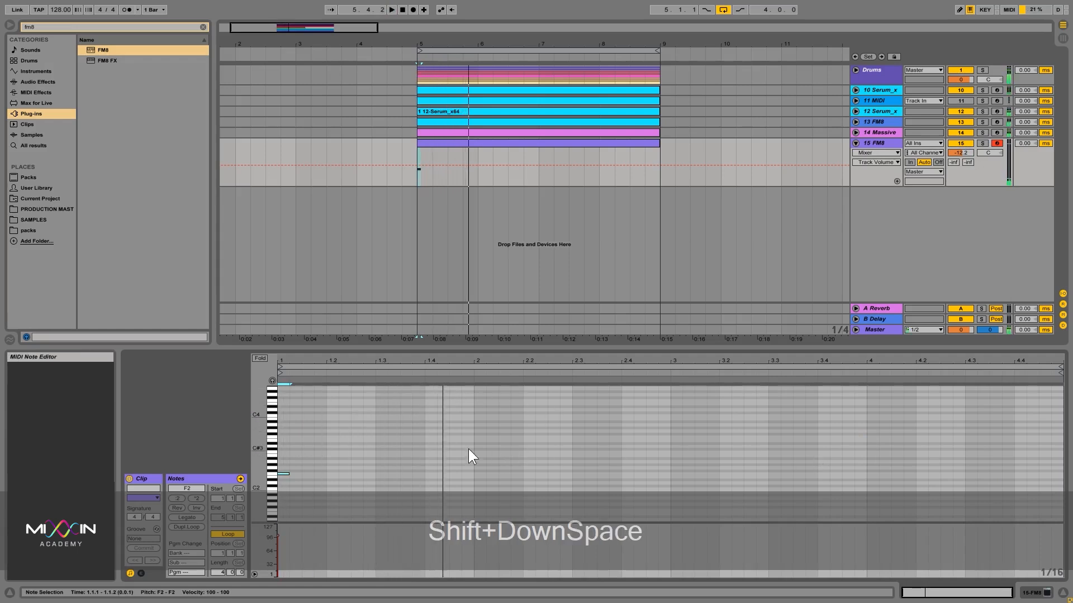
key(space)
Step: Select the note and delete it from the clip
drag(463, 448, 245, 494)
key(Delete)
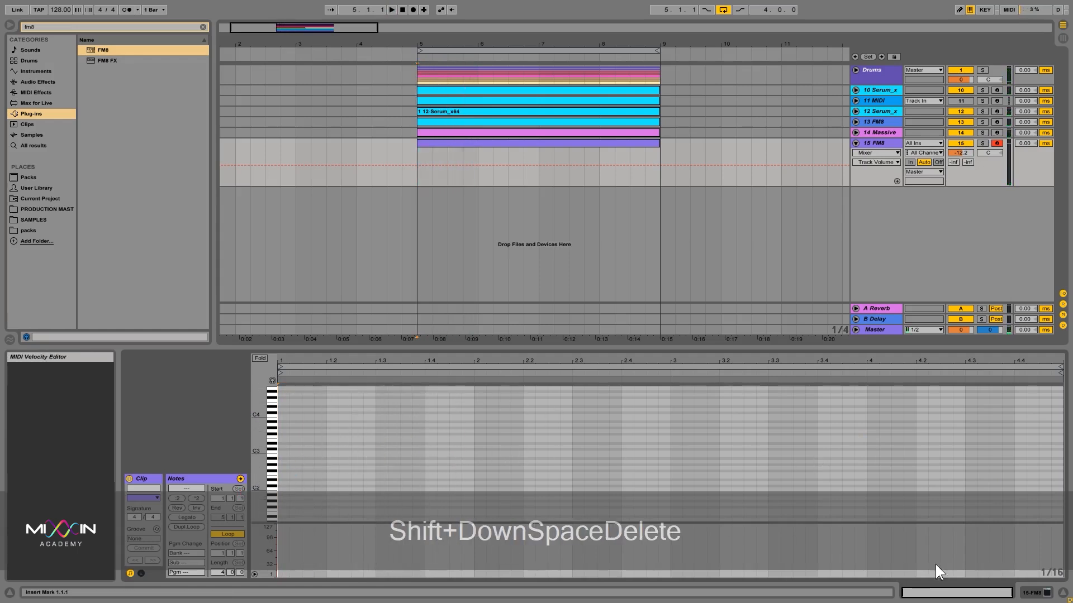
Step: Open the FM8 plug-in window from the track's device and reposition the window into view
click(494, 290)
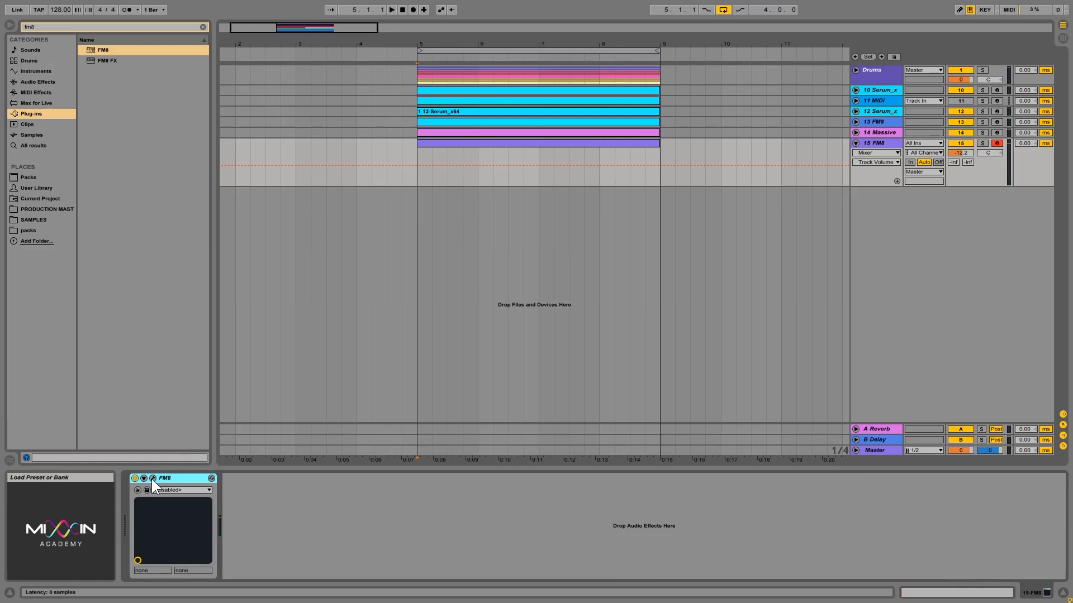
click(152, 479)
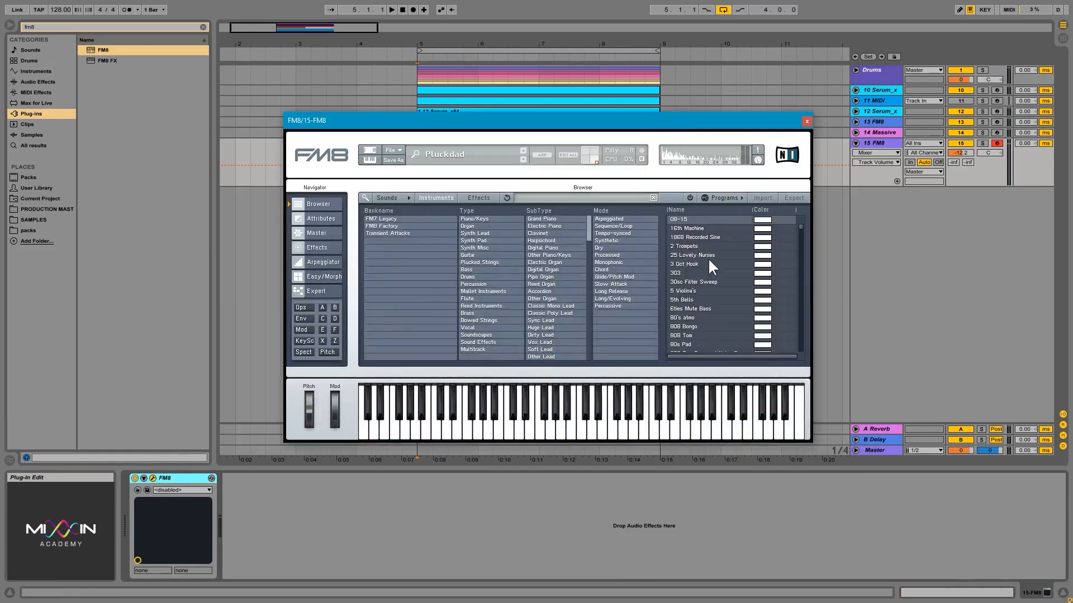
click(705, 256)
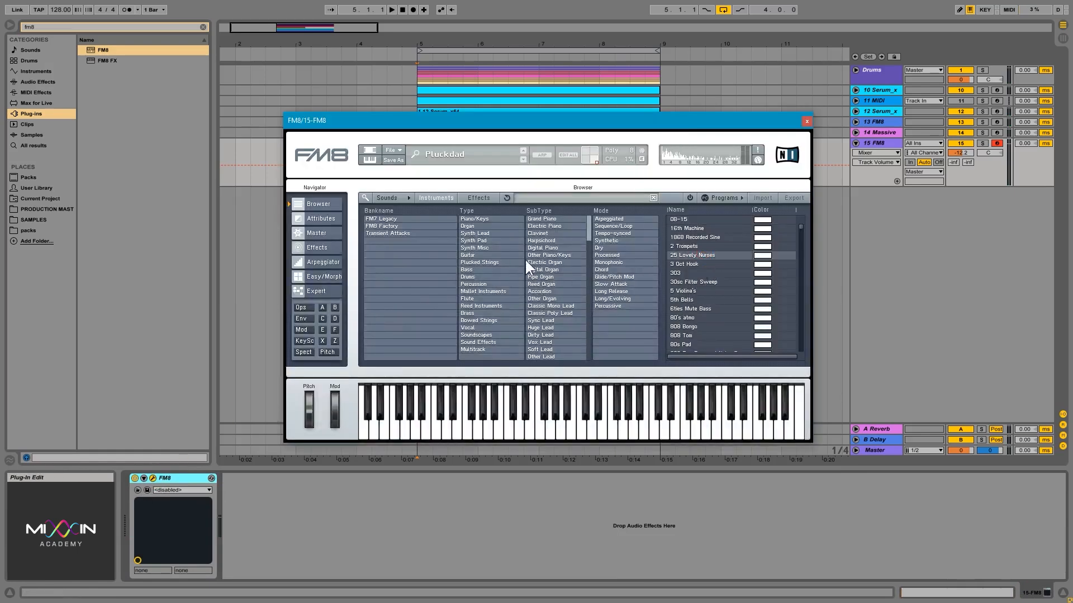
click(806, 121)
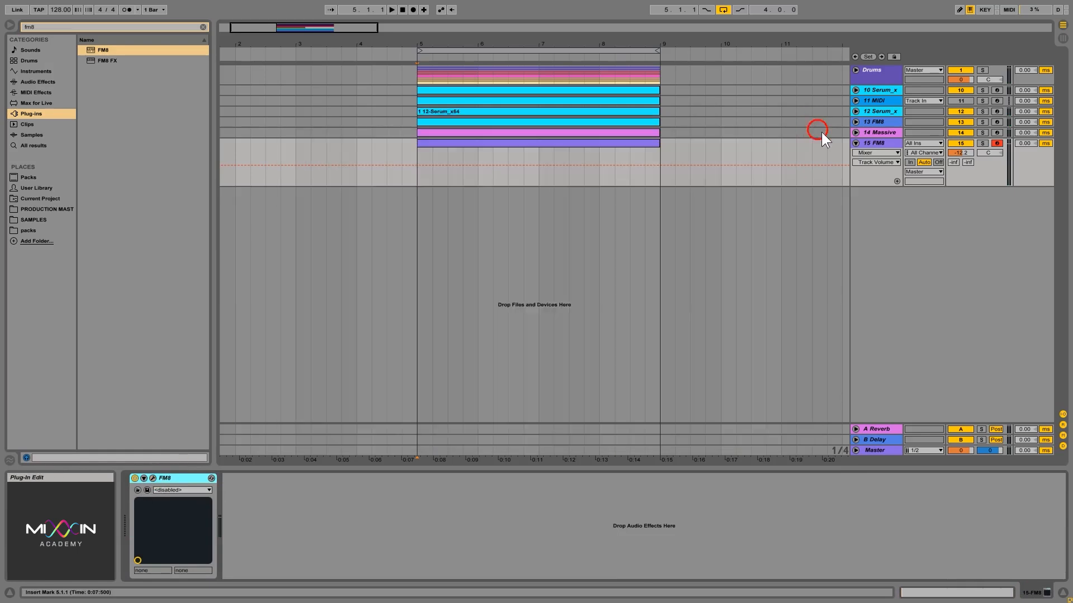
click(153, 478)
drag(541, 118, 551, 205)
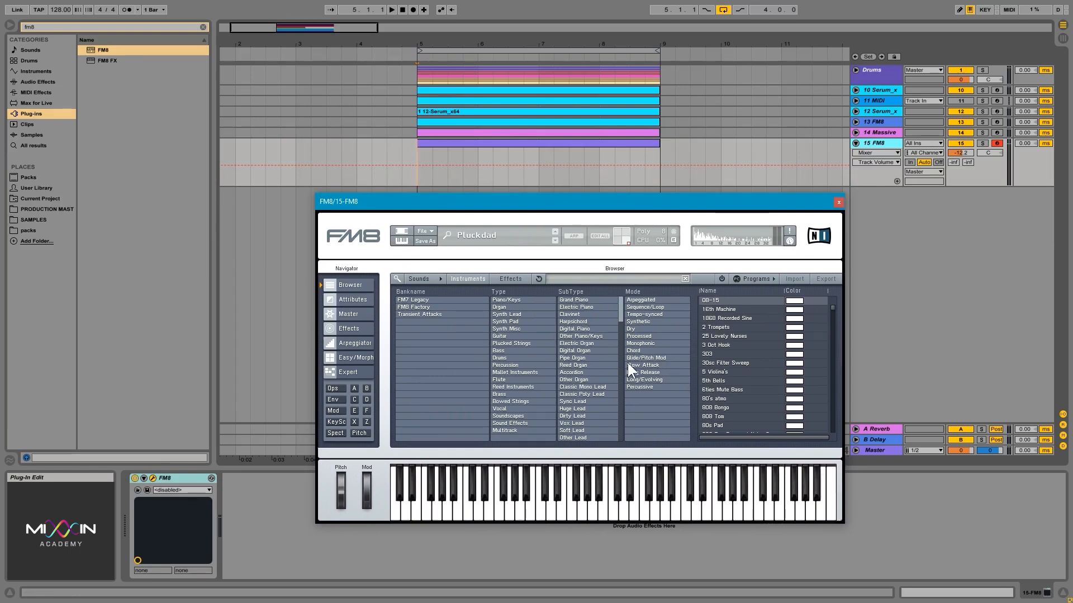
Step: Audition FM8 presets in the Guitar type, from Feedbass and Color Of Dirt through to Muted Guitar
click(525, 335)
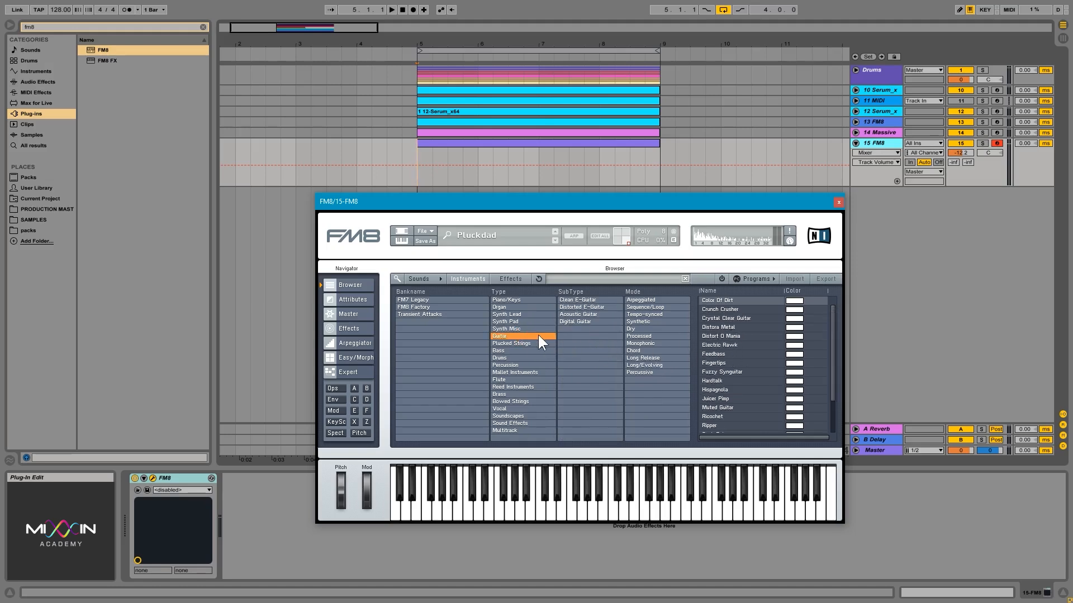
click(757, 354)
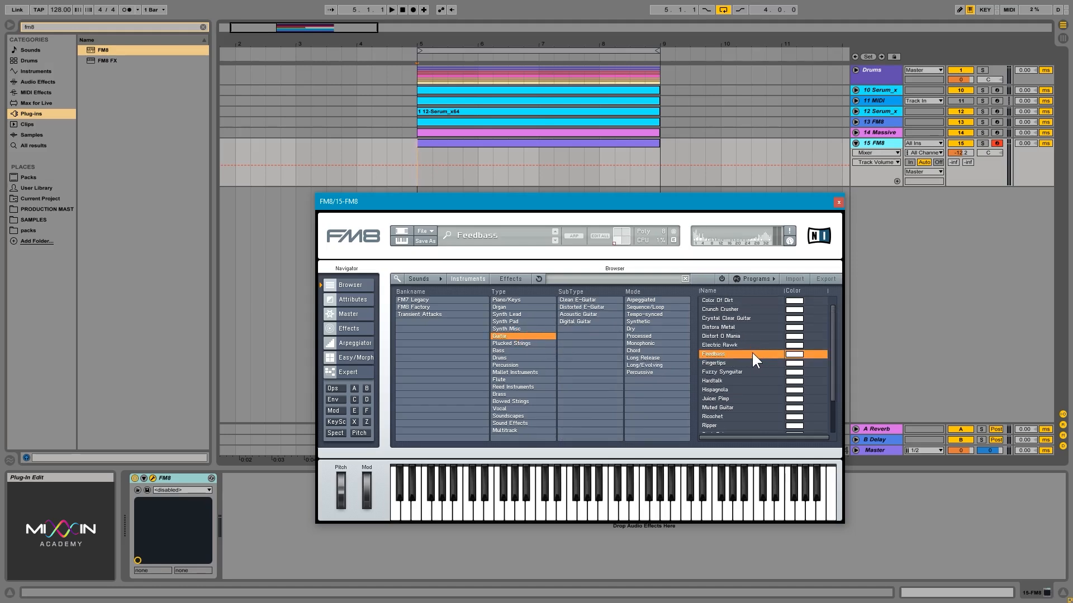
click(738, 362)
click(740, 344)
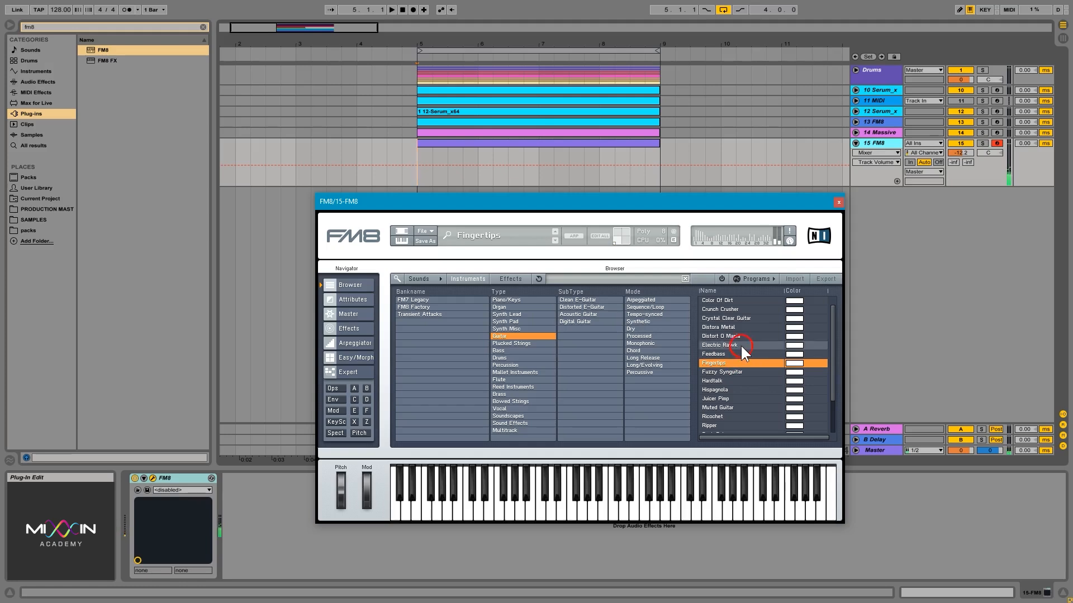
click(739, 336)
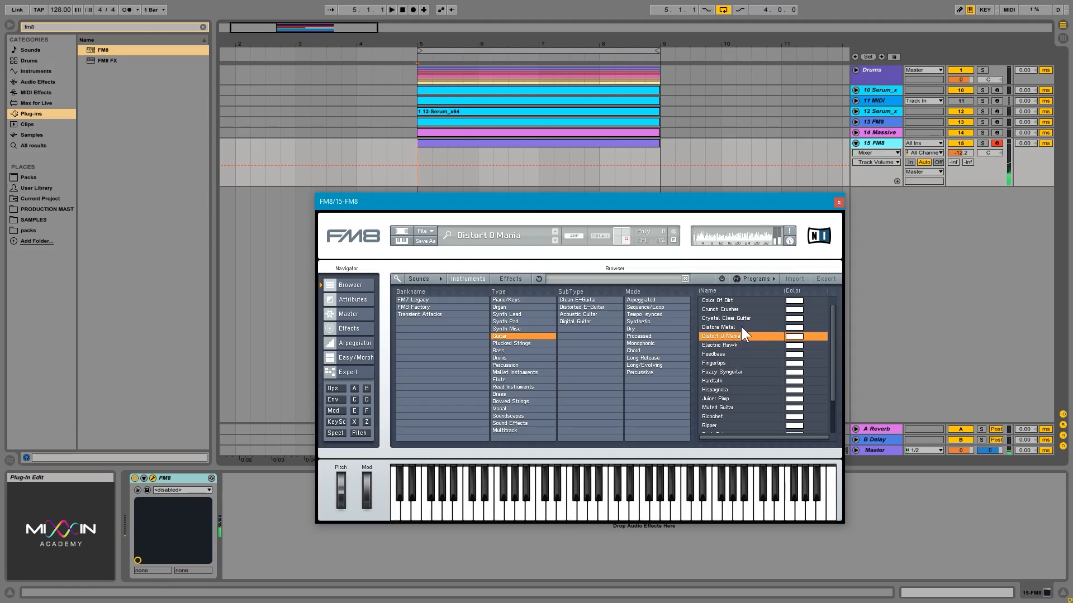
click(741, 327)
click(739, 318)
click(737, 308)
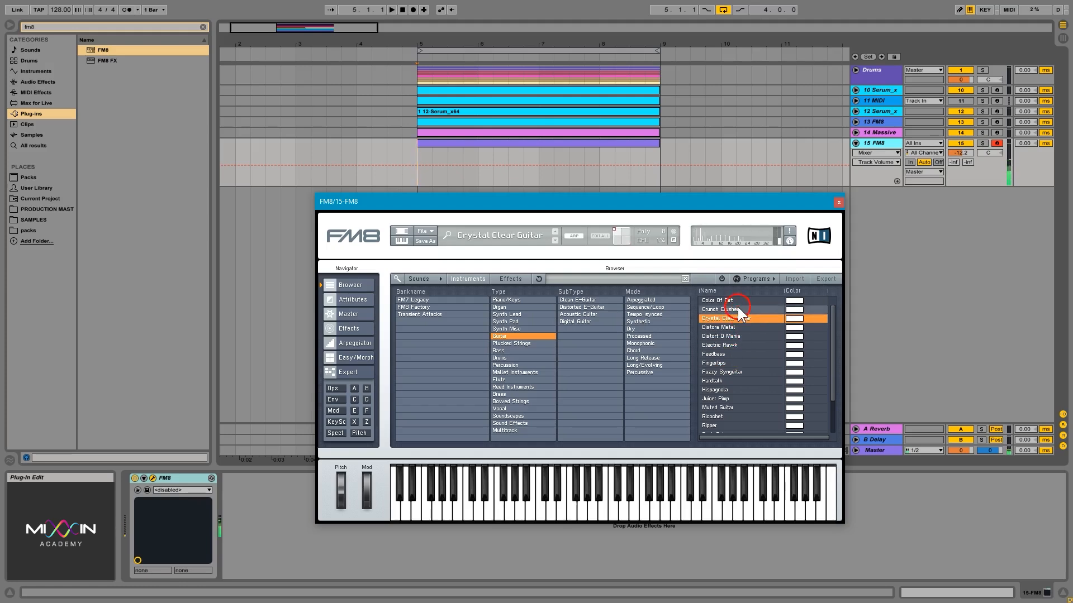
click(742, 298)
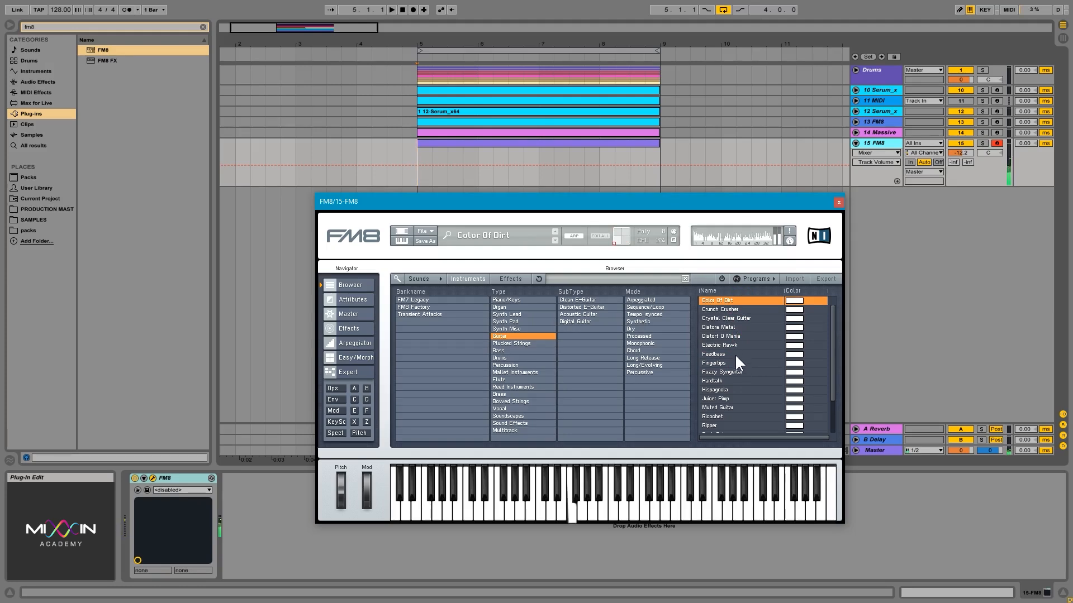
click(739, 382)
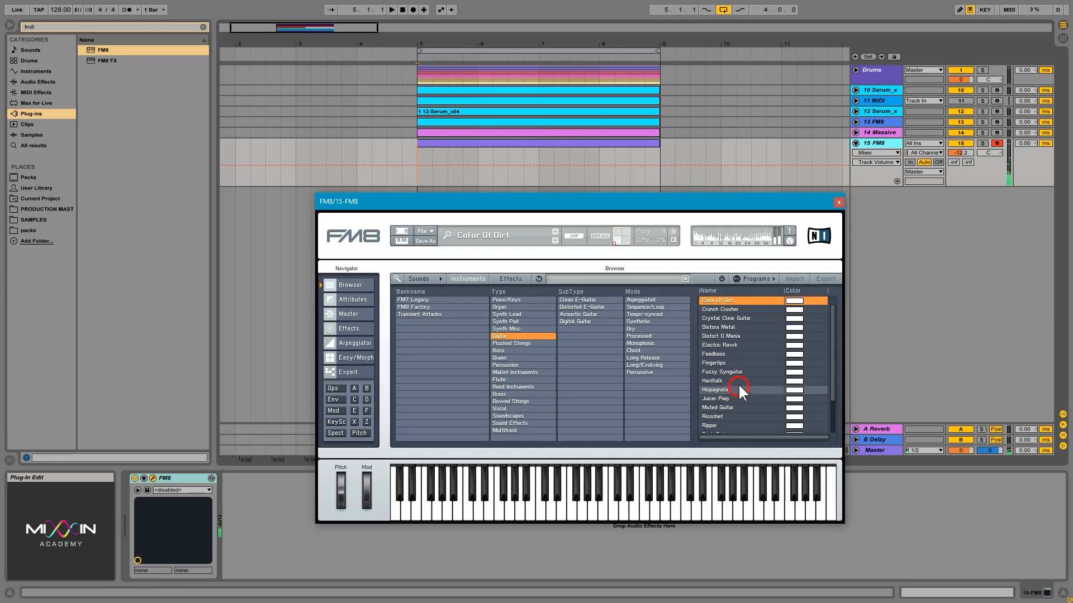
click(740, 387)
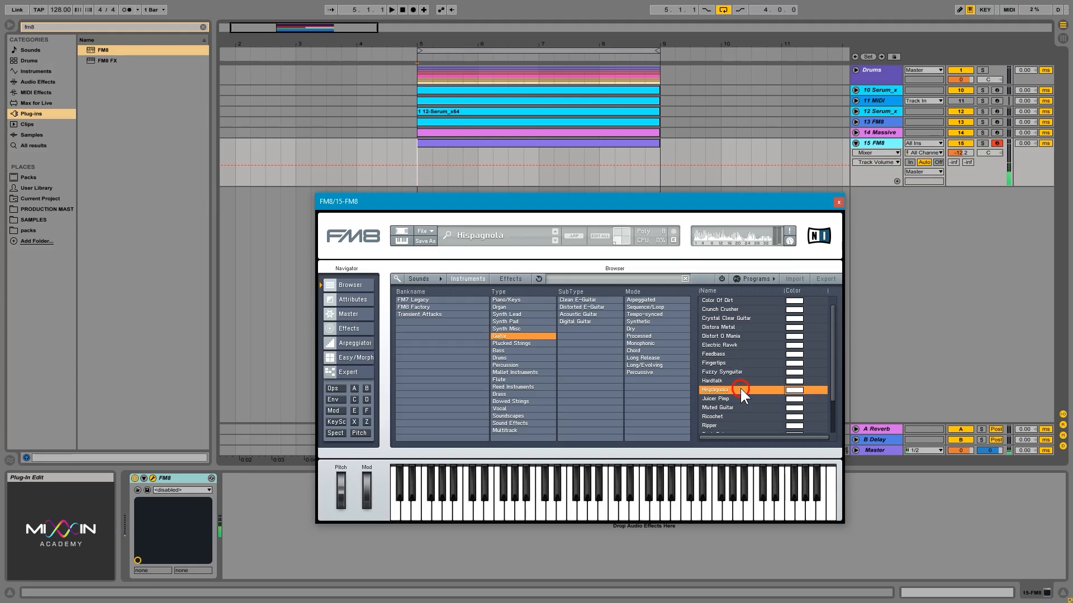
click(741, 399)
click(742, 402)
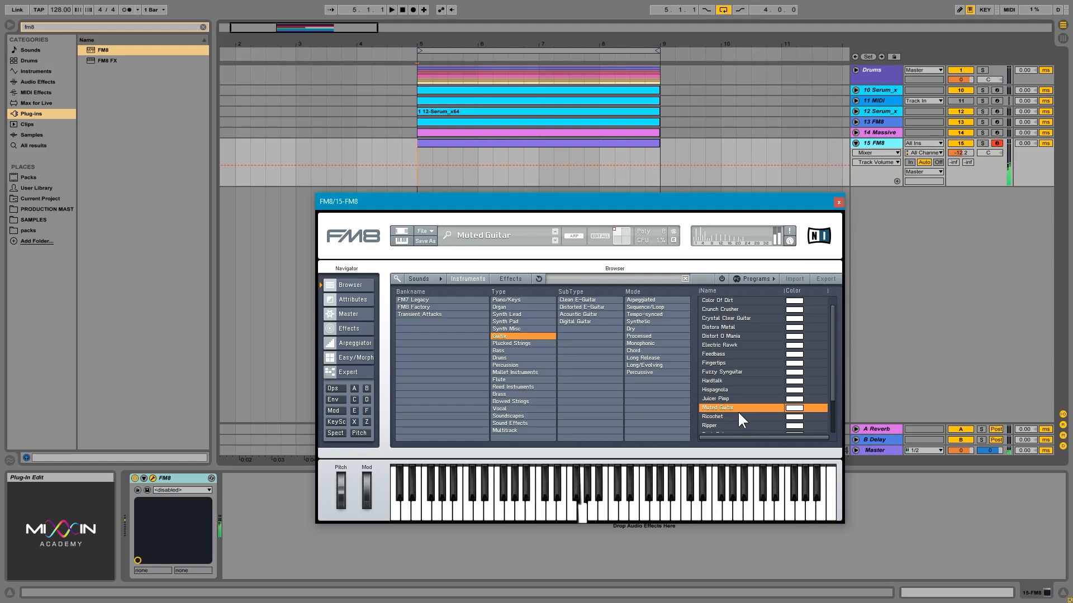
Step: Scroll further down the Guitar preset list and audition Ricochet through Unreal Guitar
scroll(746, 391, down, 3)
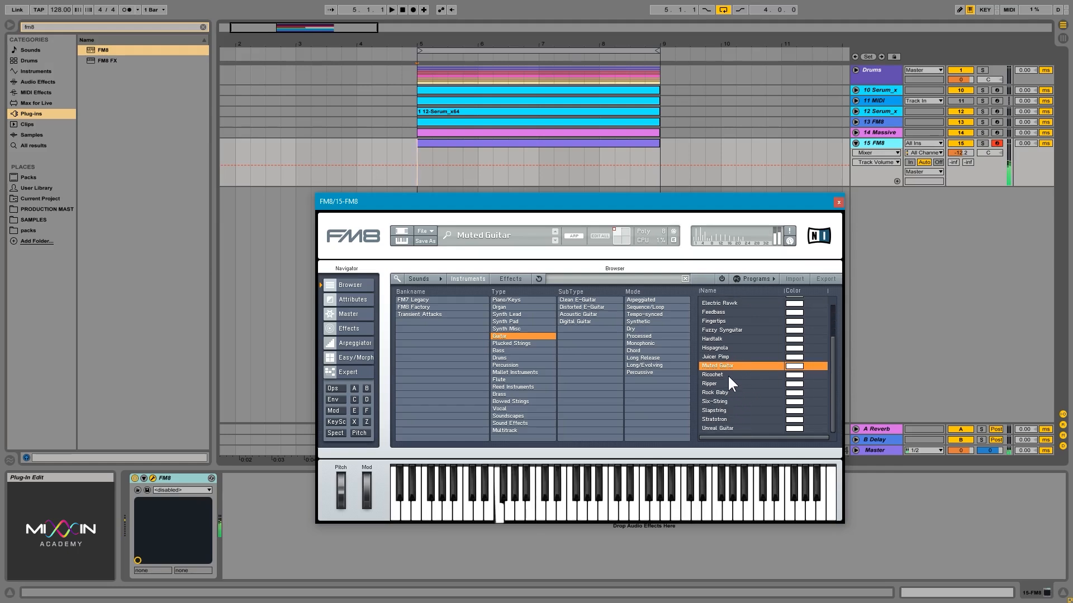
click(730, 374)
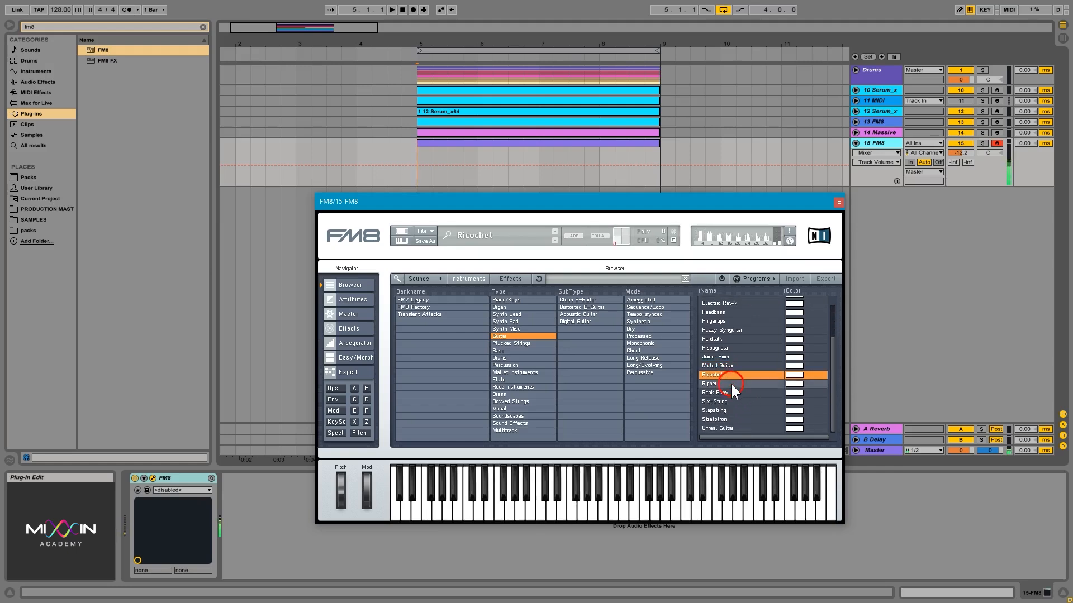
click(730, 383)
click(734, 392)
click(729, 385)
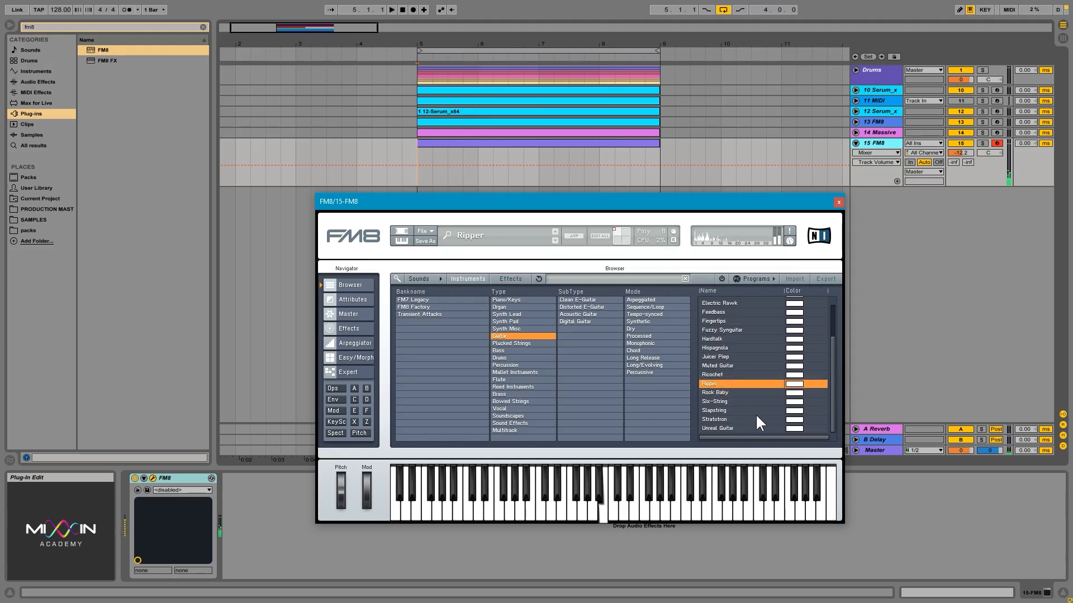
click(730, 391)
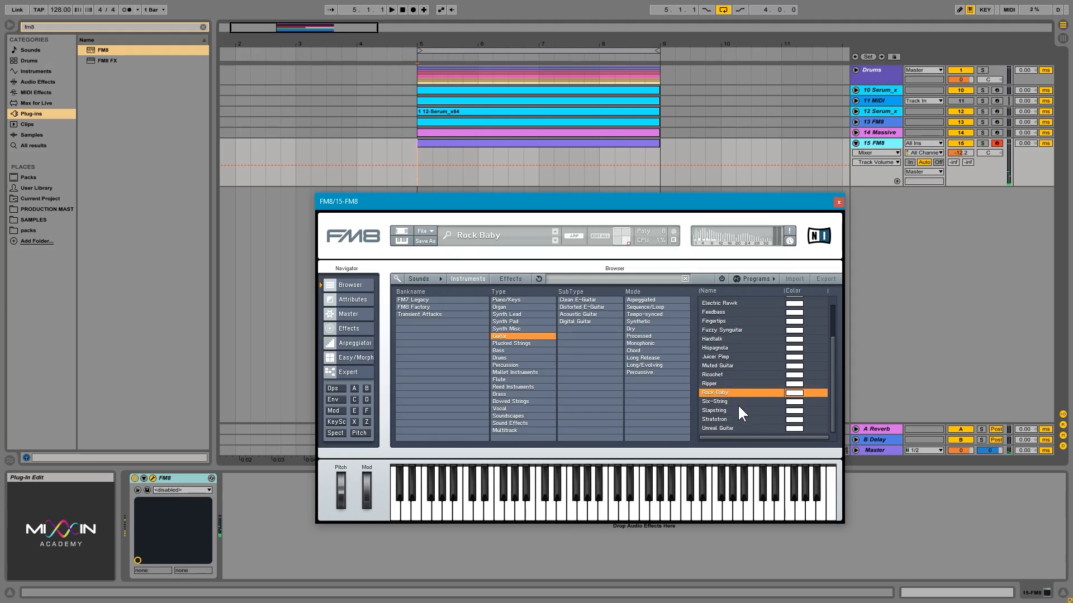
click(723, 403)
click(728, 410)
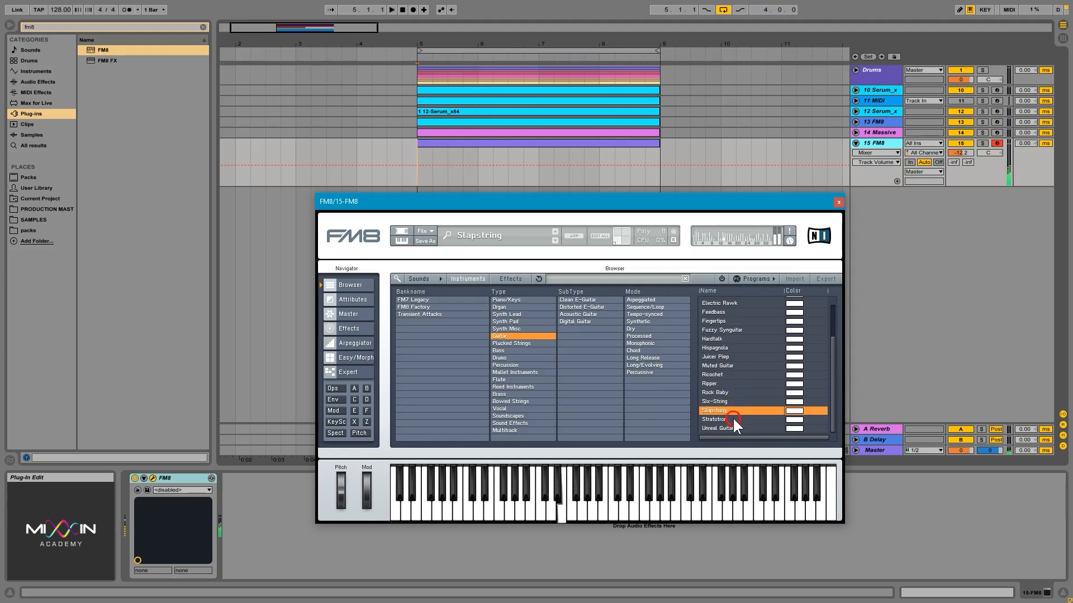
click(732, 419)
click(733, 427)
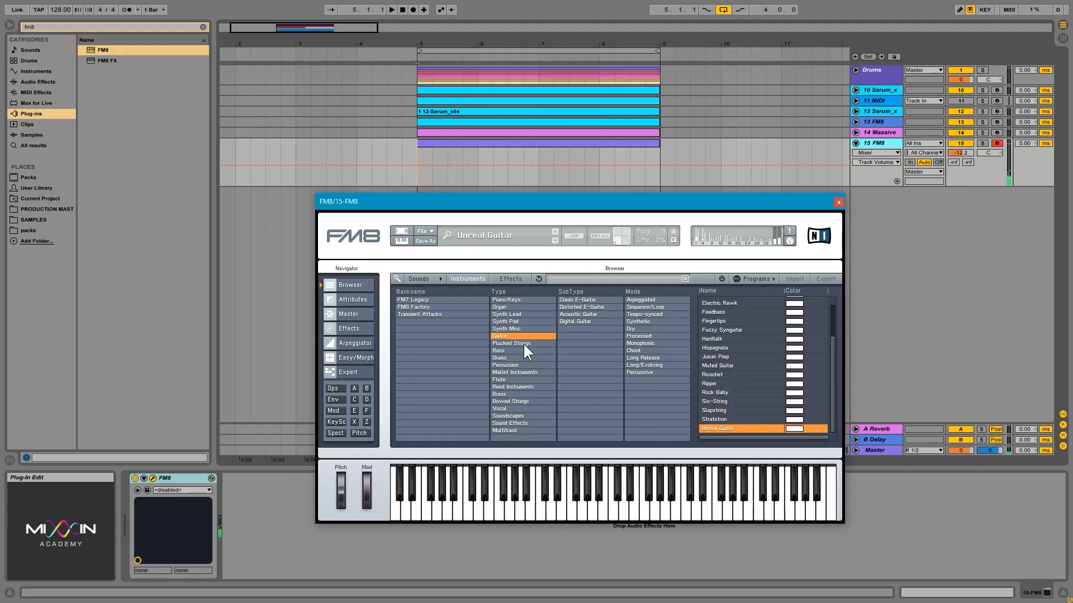
Step: Switch to the Synth Lead type and audition presets such as Boombax and Braker Solo
click(522, 313)
click(723, 371)
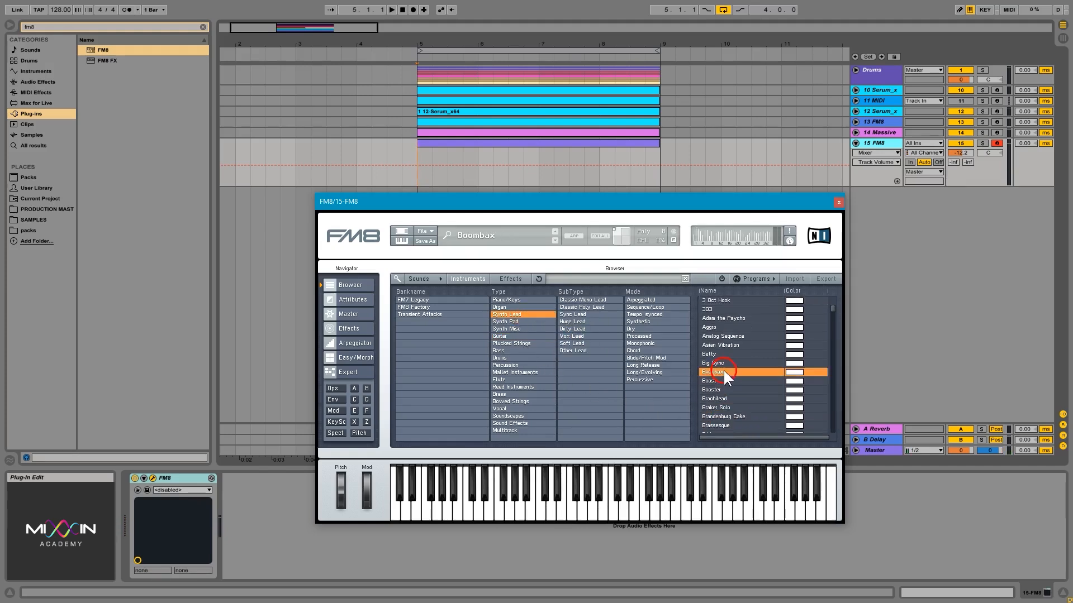
click(737, 380)
click(737, 406)
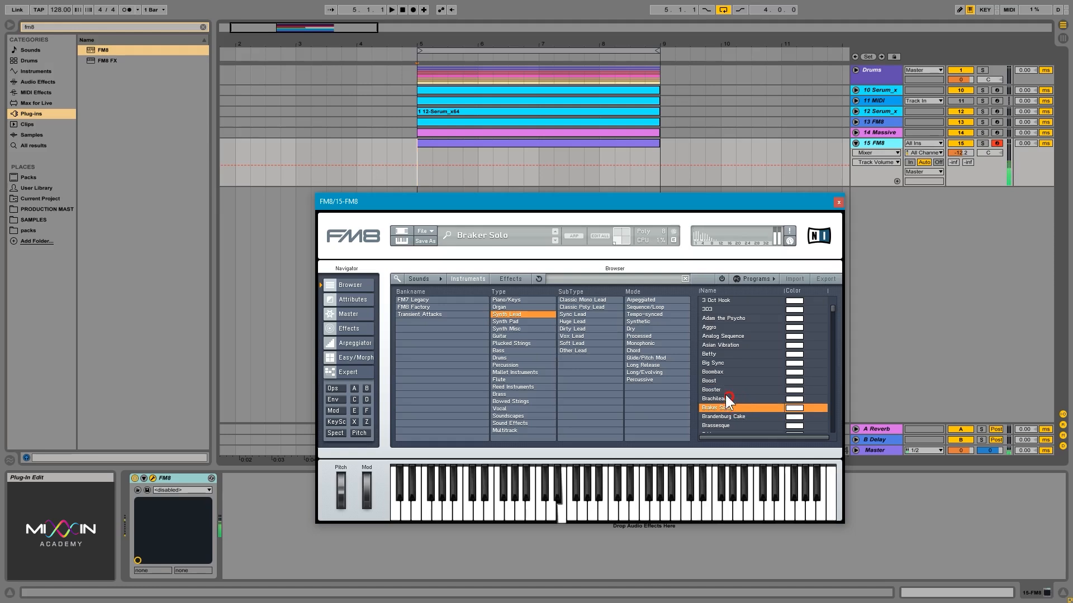
Step: Switch to the Piano/Keys type and audition presets such as Bali Bells and Clavinett
click(521, 300)
click(755, 362)
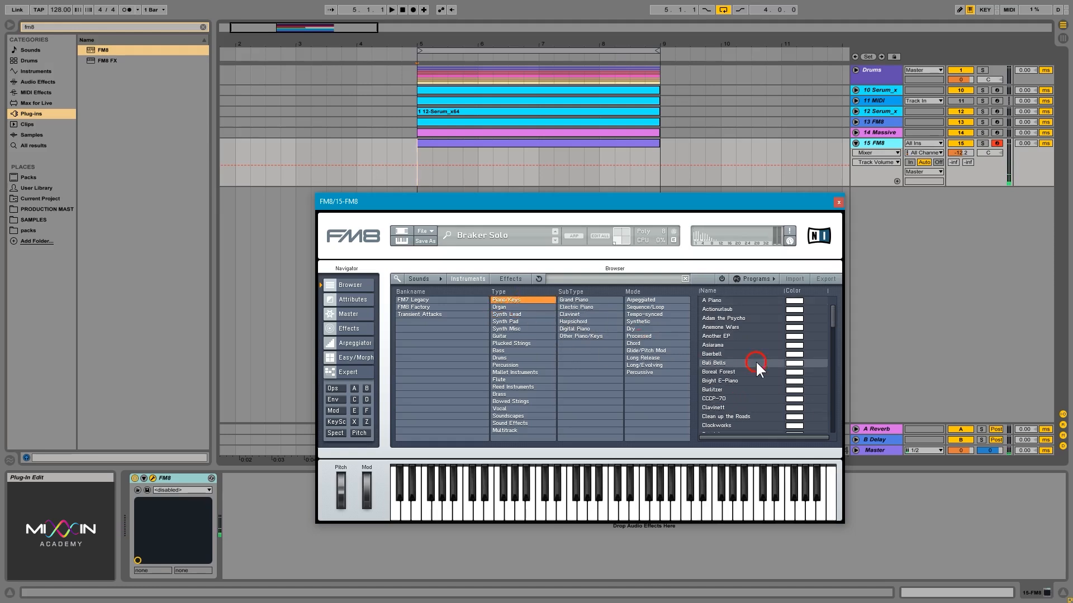
click(747, 390)
click(753, 405)
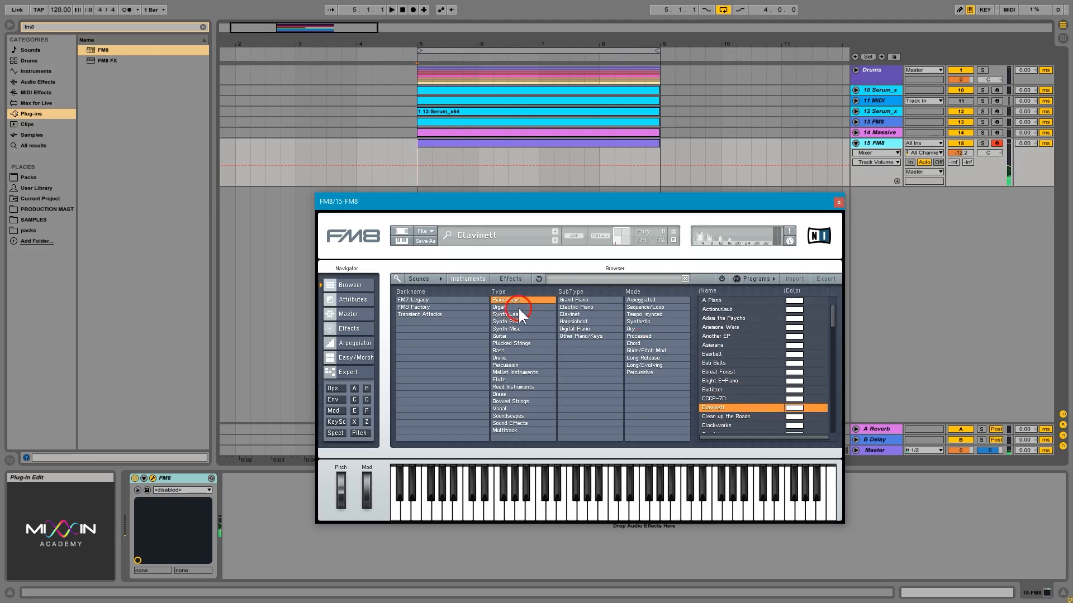
Step: Browse the Organ type presets, load the Berta preset, and close the FM8 window
click(518, 307)
click(755, 372)
click(726, 345)
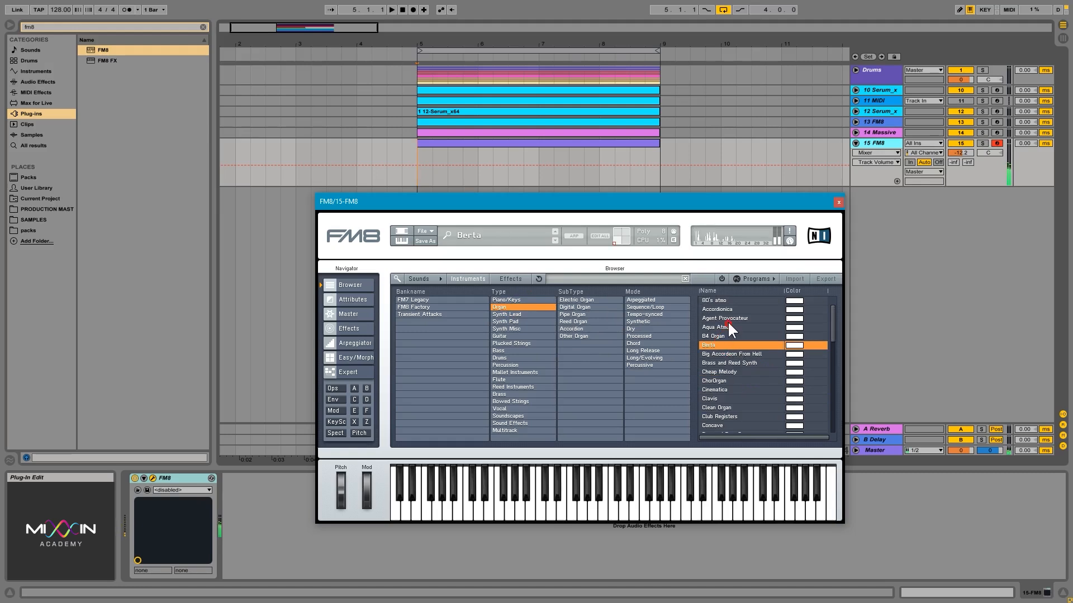
click(727, 318)
click(728, 342)
click(726, 326)
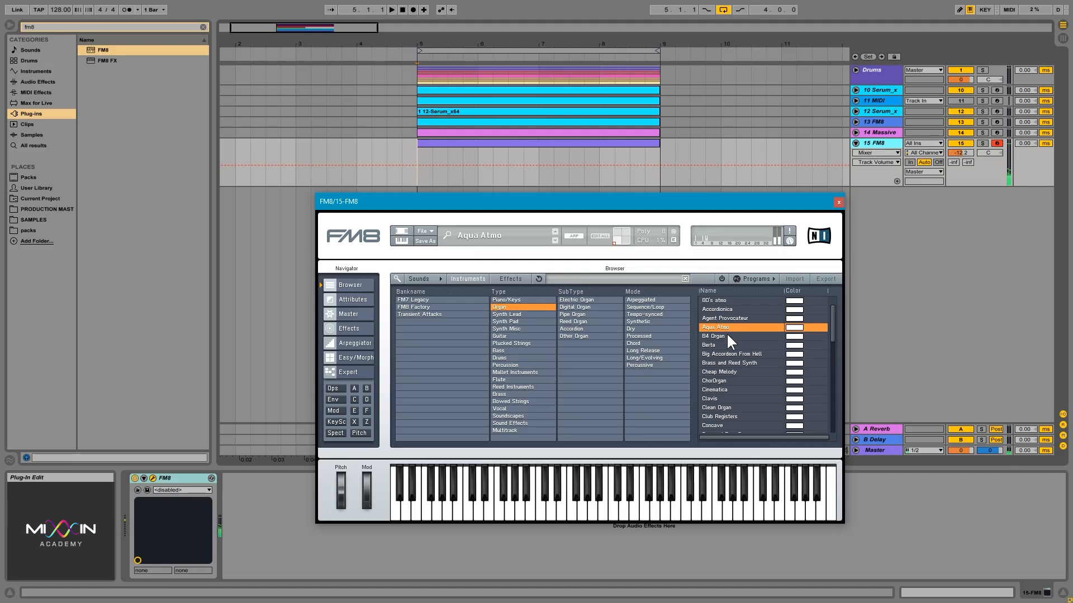
click(727, 334)
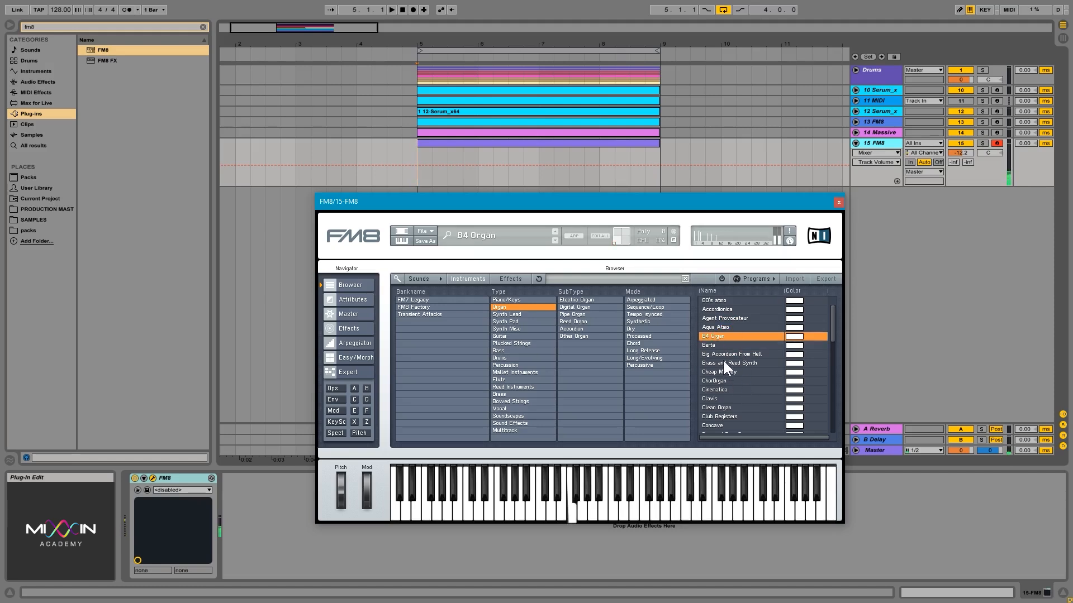
click(718, 344)
click(721, 318)
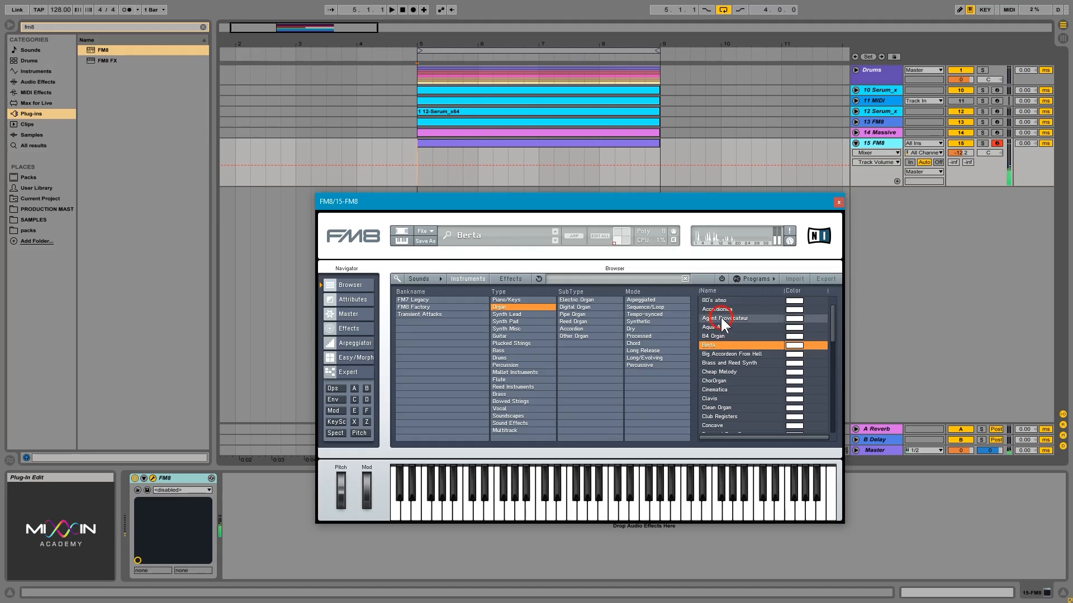
click(720, 309)
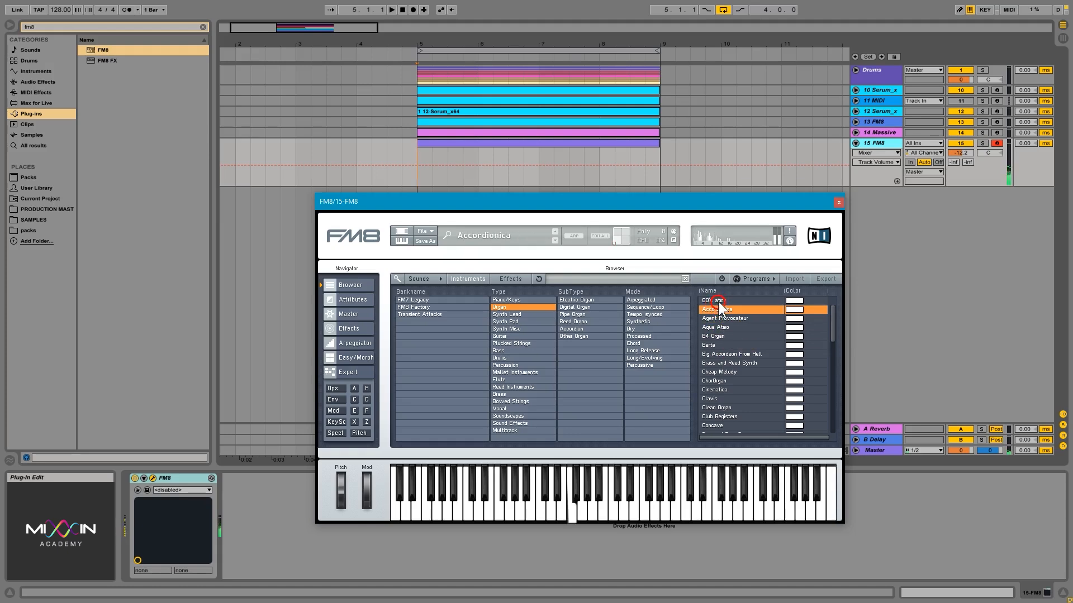
click(719, 345)
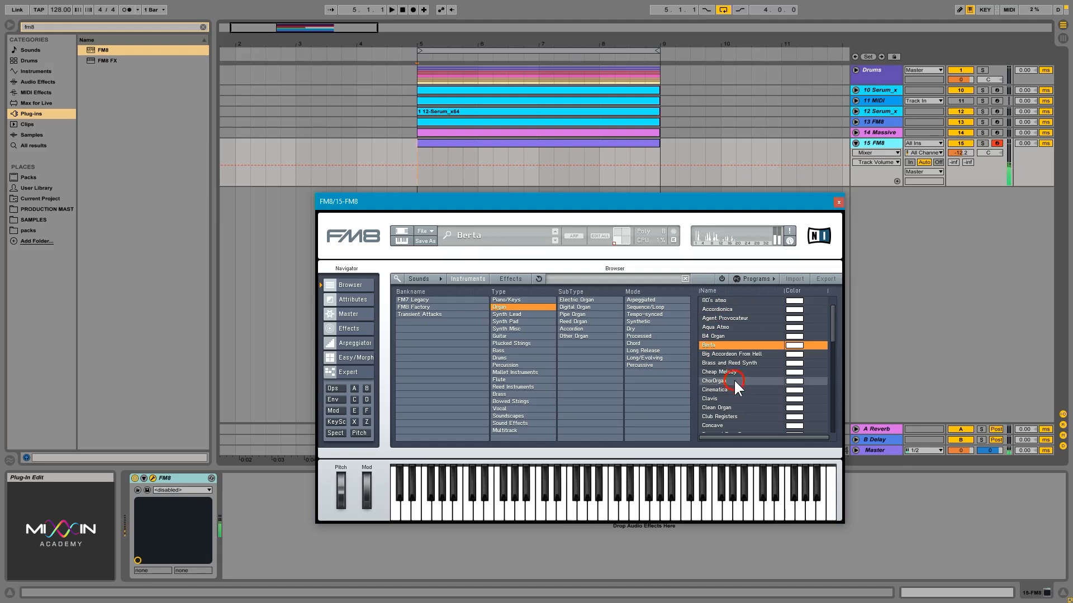
click(733, 380)
click(719, 344)
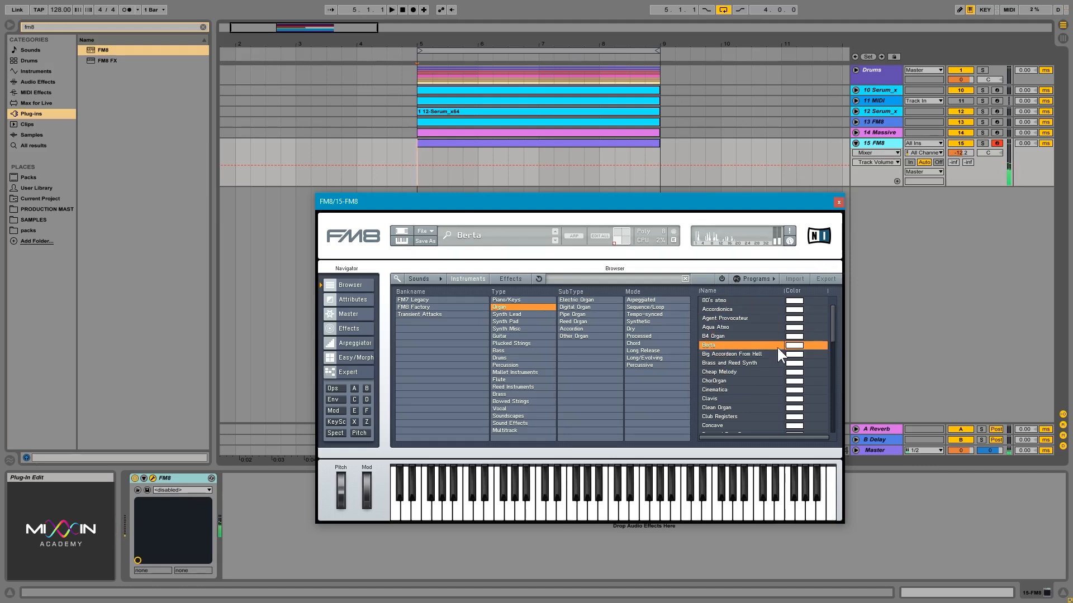
click(838, 202)
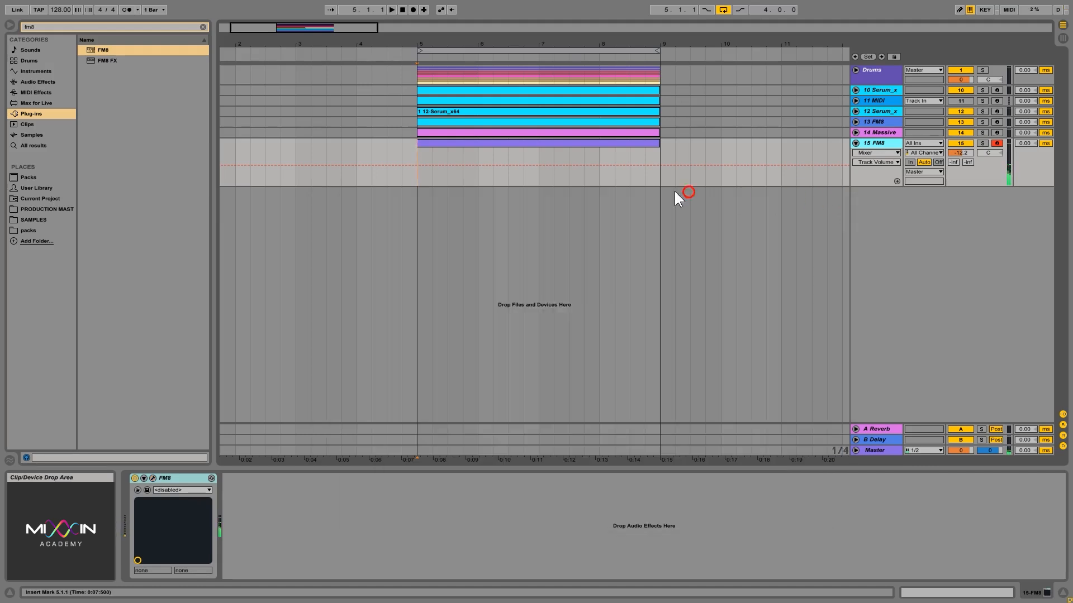
Step: Create a new MIDI clip on the FM8 track and add an F3 note near beat 1.2 during playback
double_click(472, 151)
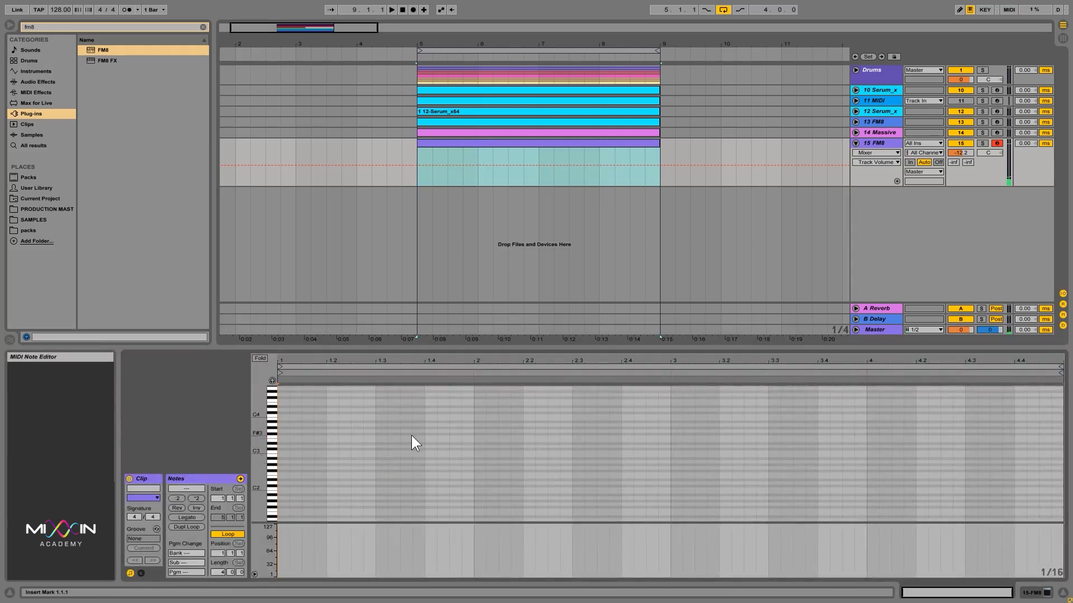
key(space)
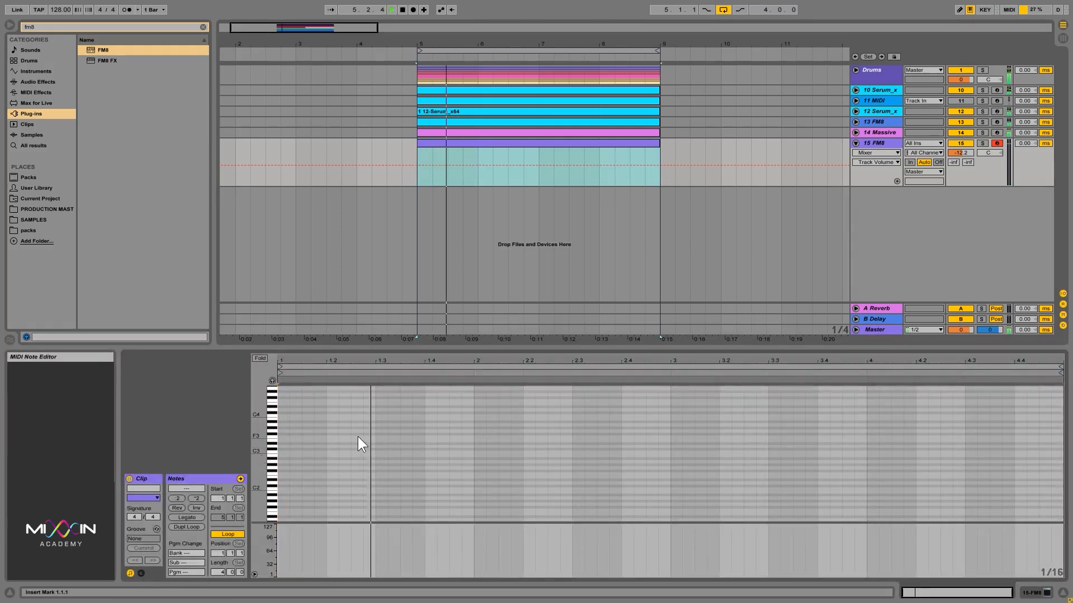
double_click(358, 437)
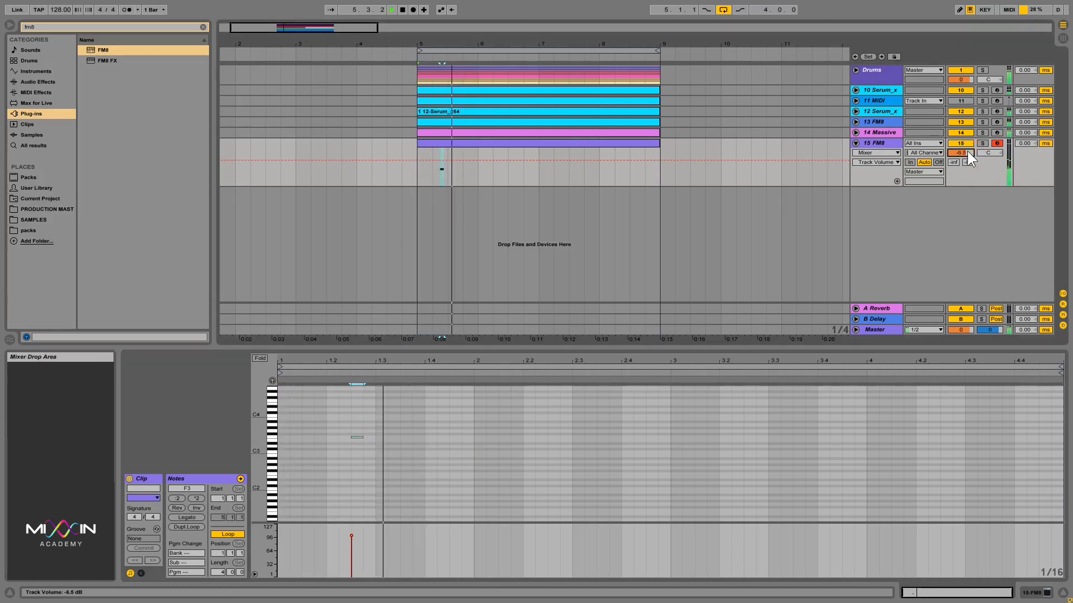
Step: Set the FM8 track volume to about -5.2 dB and add a second F3 note near beat 2.2.3
drag(961, 152, 960, 137)
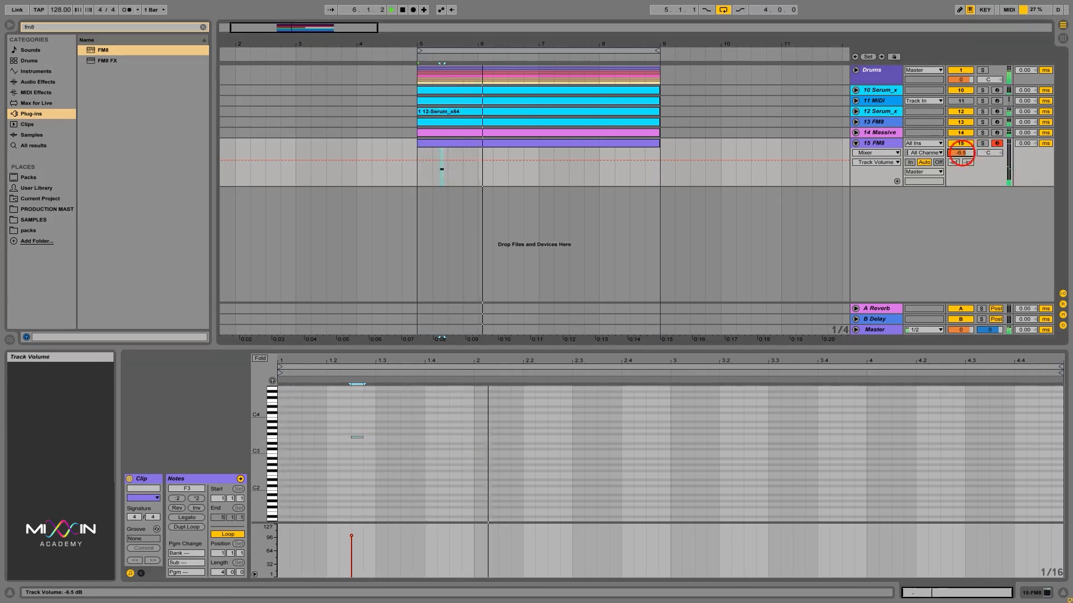
double_click(545, 438)
key(Right)
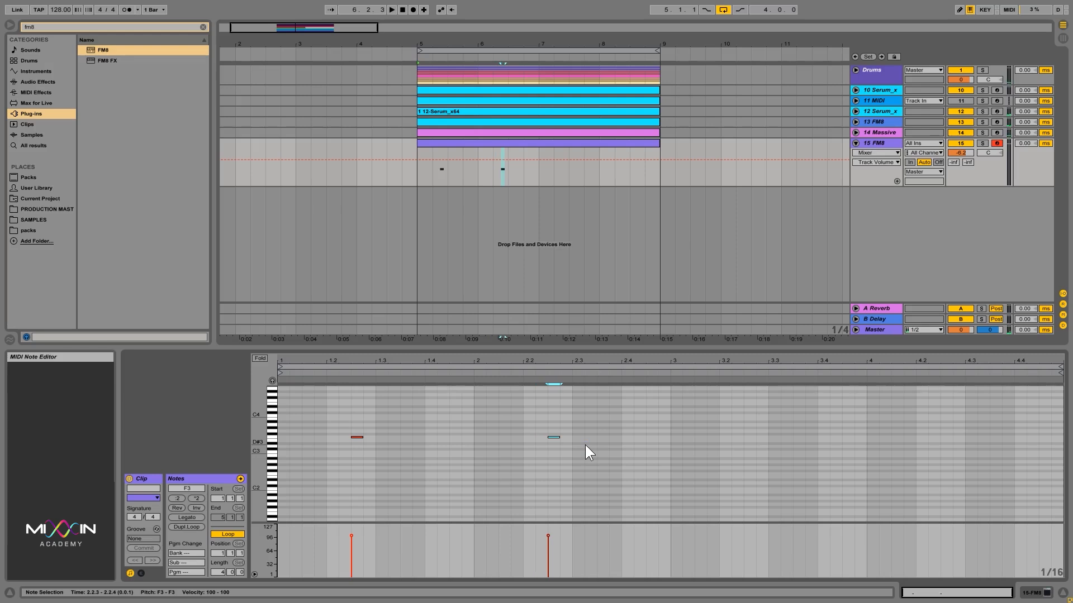
key(space)
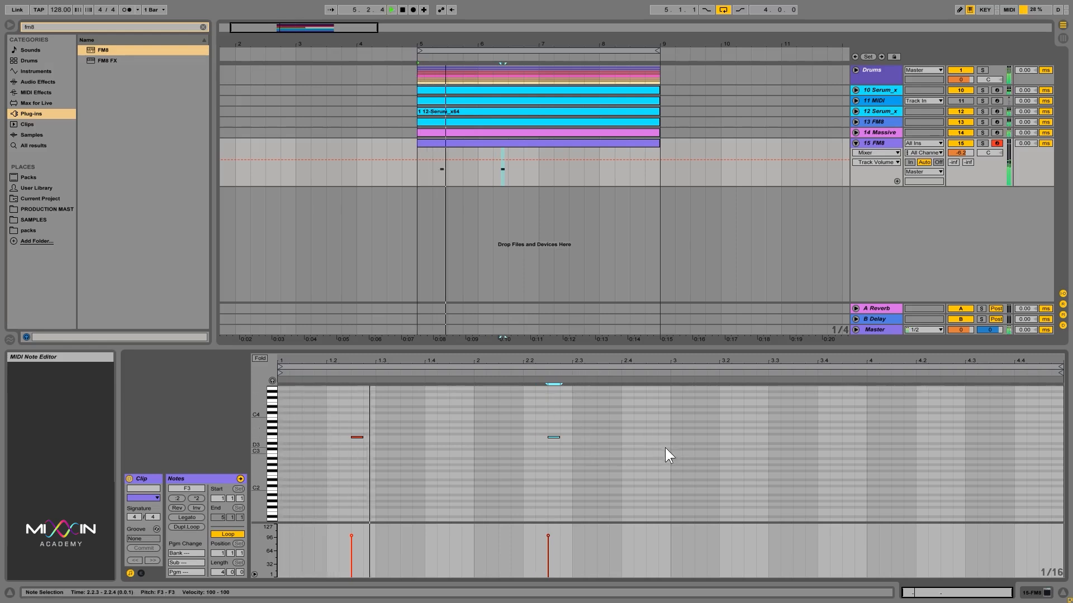
Step: Set the FM8 track volume to -4.0 dB and add F3 notes near beats 3.2.3 and 4.2
drag(965, 154, 964, 152)
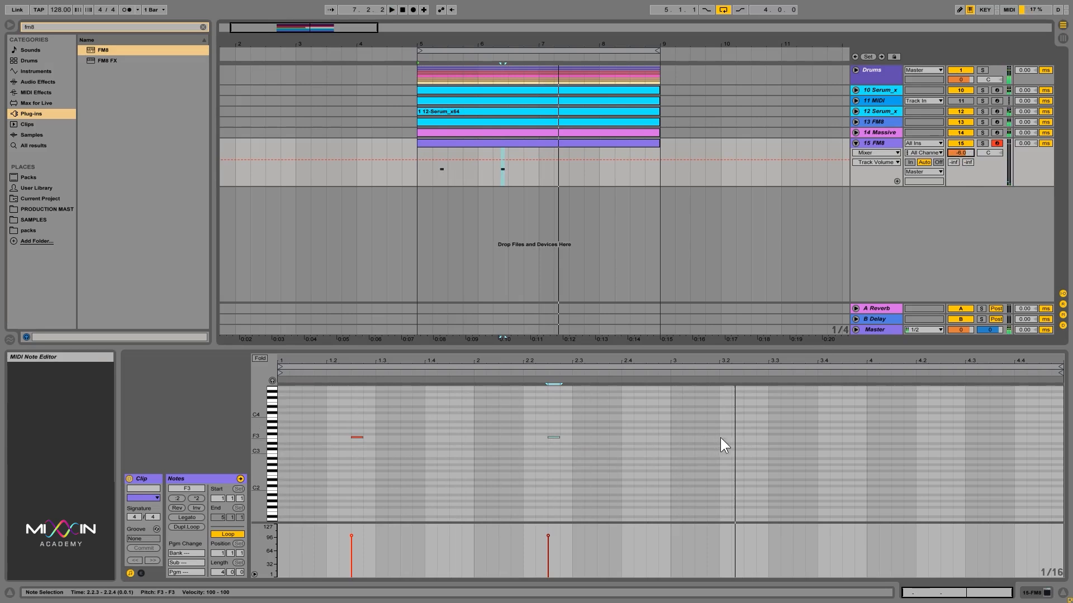
double_click(750, 438)
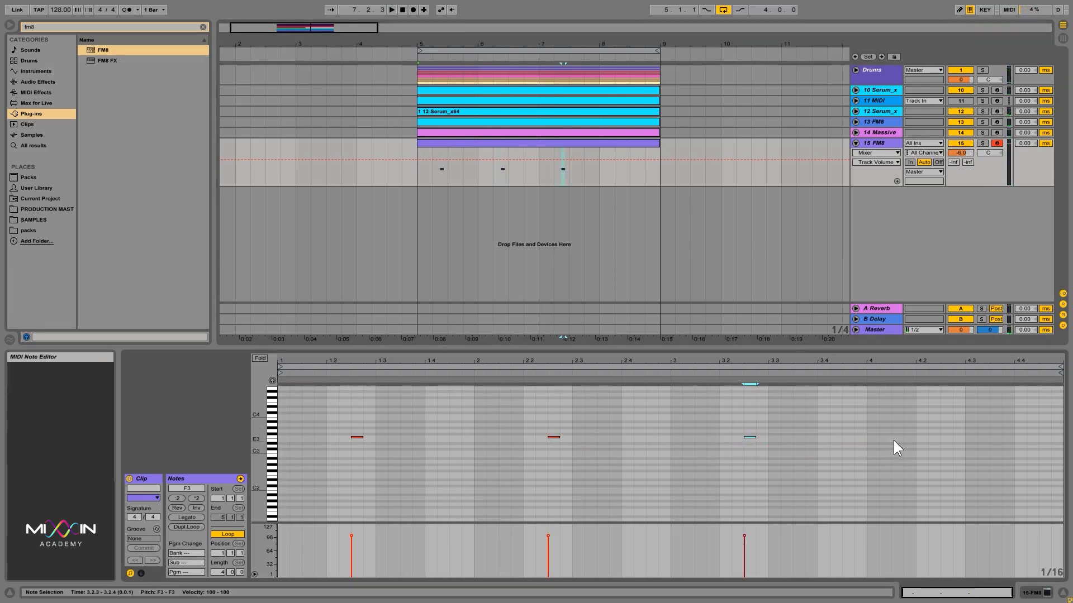
double_click(937, 438)
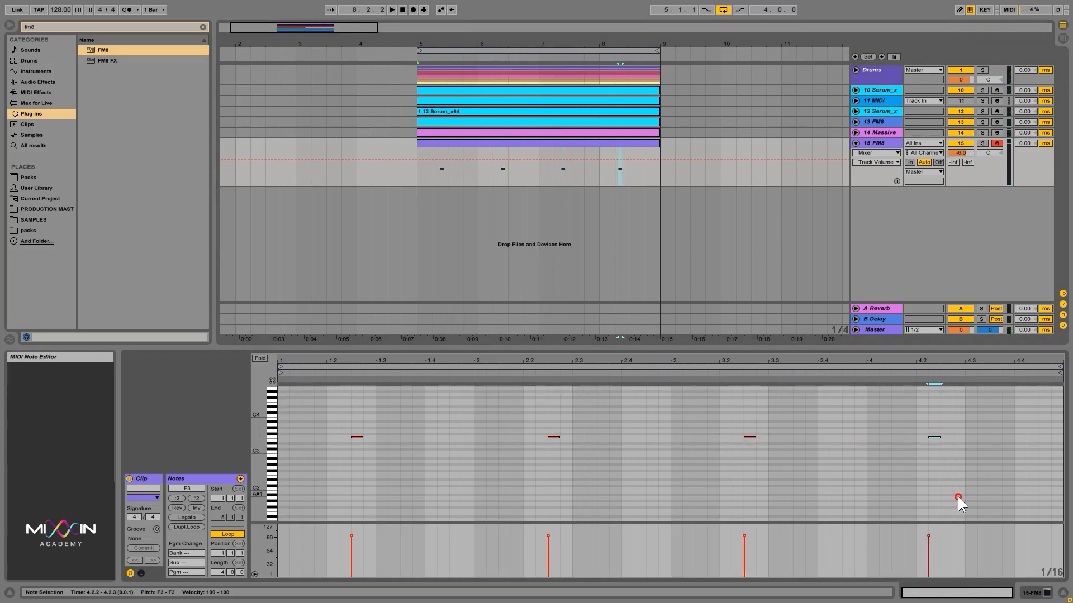
key(space)
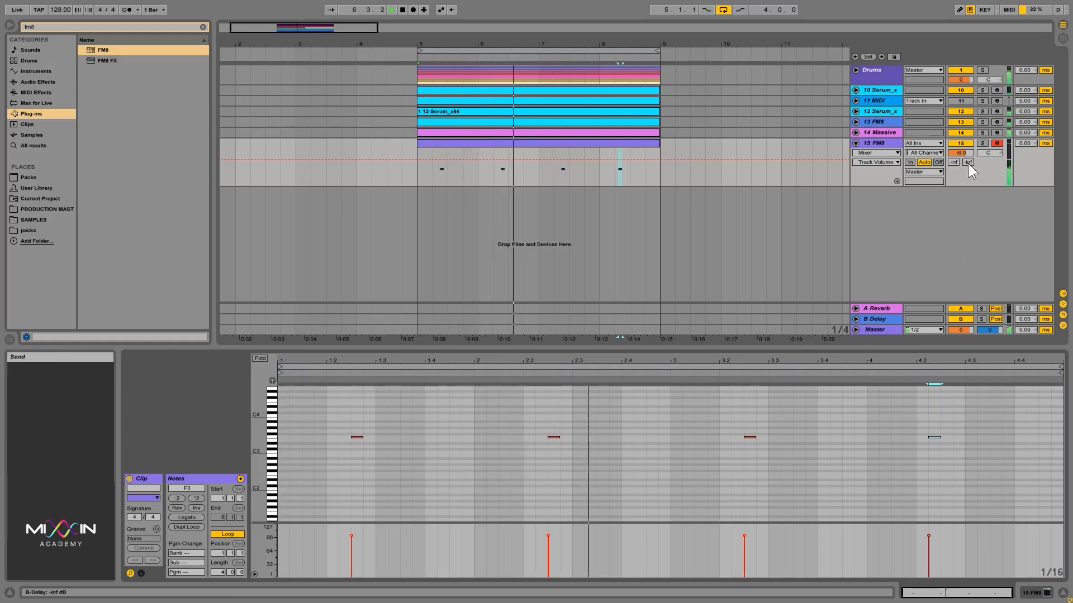
Step: Set the track volume to -4.9 dB and nudge the last F3 note later to beat 4.2.3
drag(965, 156, 965, 153)
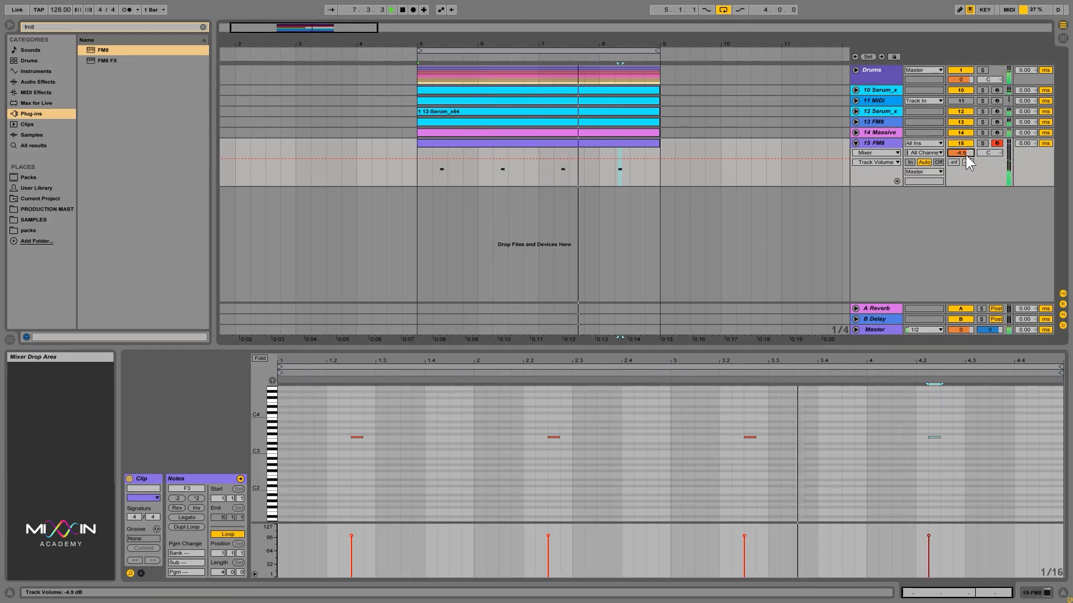
drag(964, 152, 964, 152)
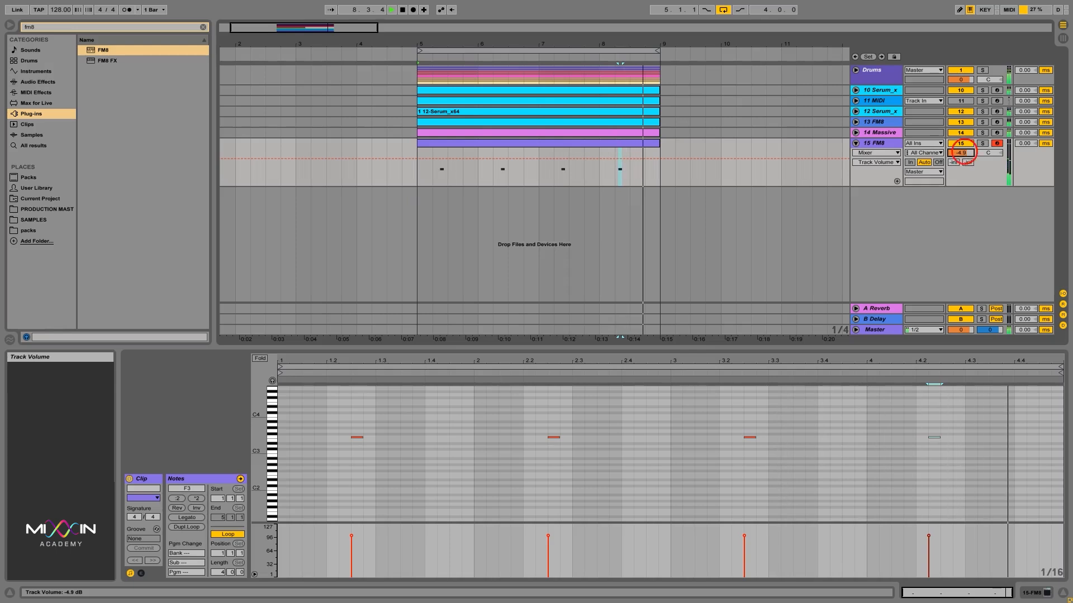
drag(970, 435, 894, 410)
key(Right)
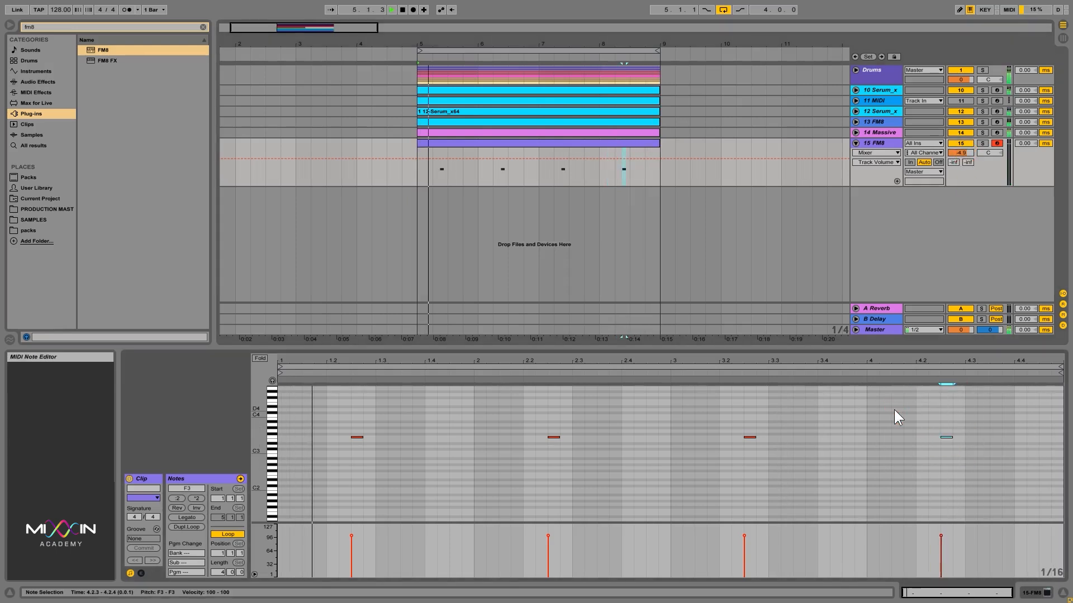
click(967, 153)
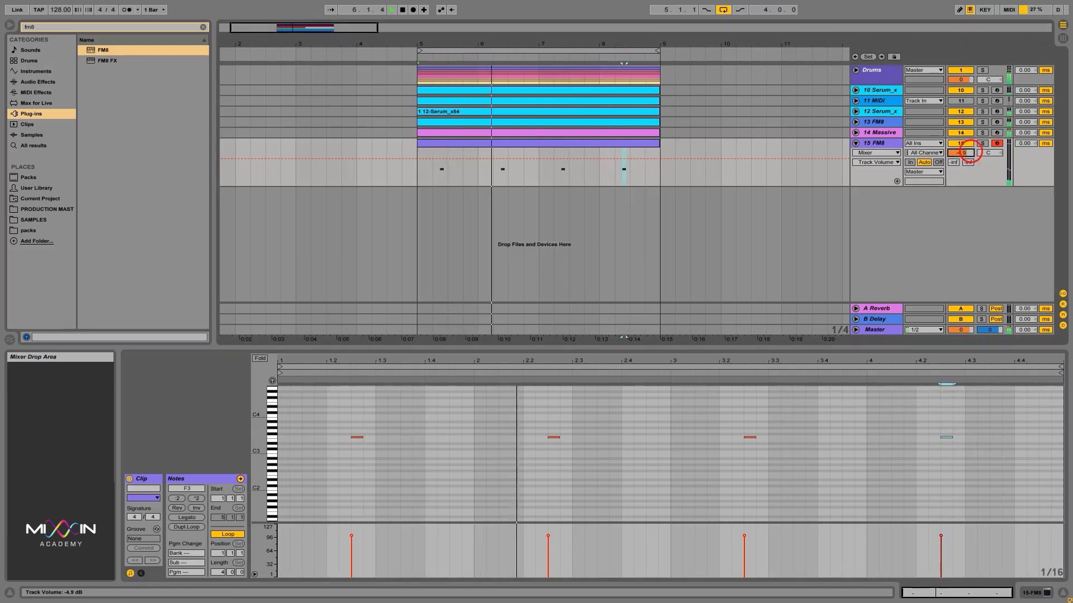
drag(970, 151, 961, 145)
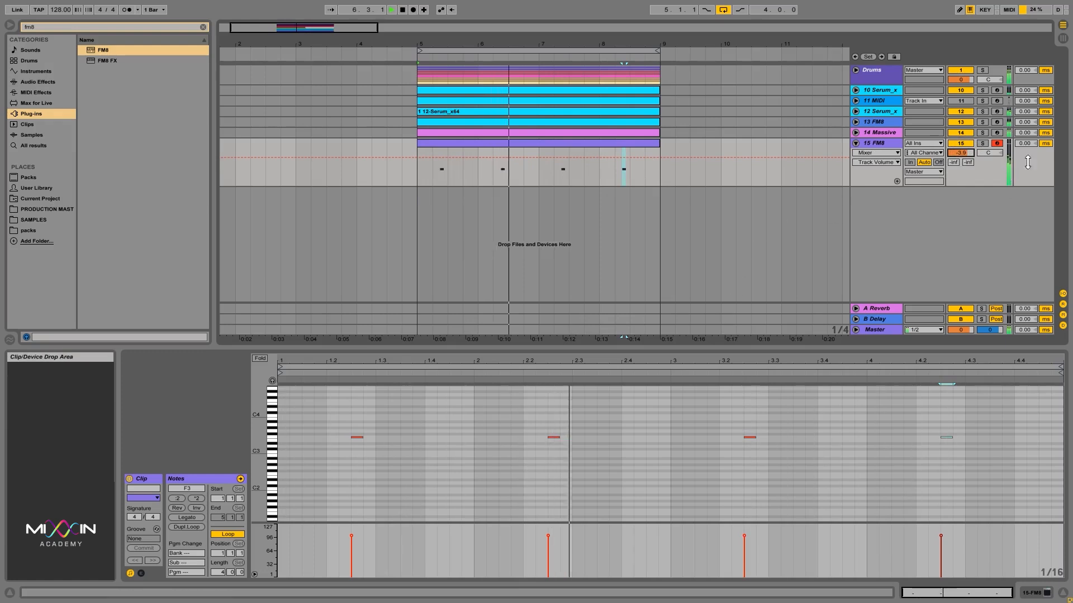
drag(968, 149, 967, 152)
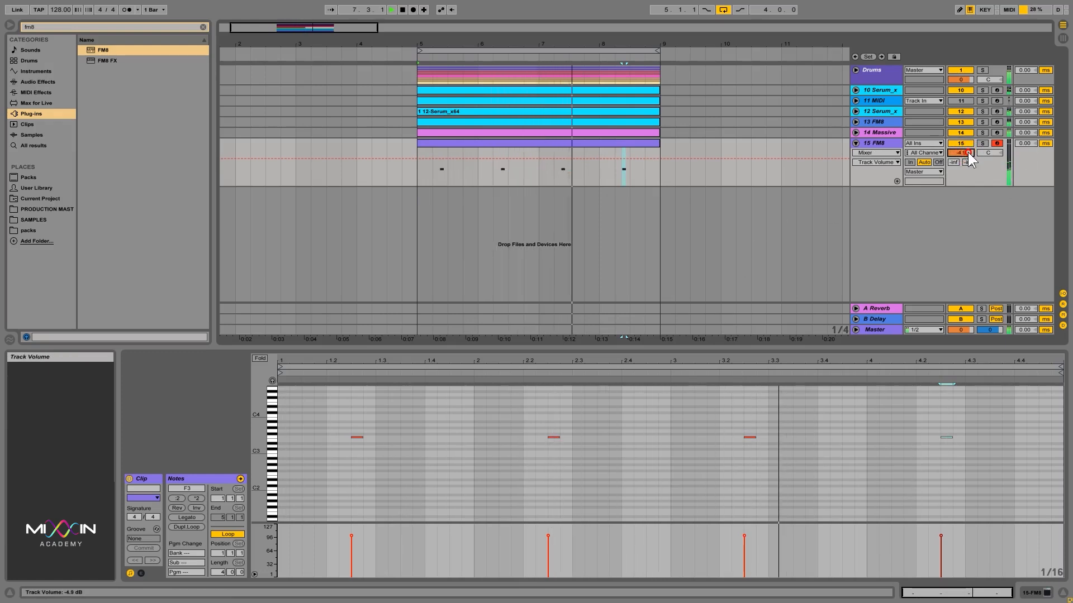
Step: Duplicate the 15 FM8 track
click(881, 143)
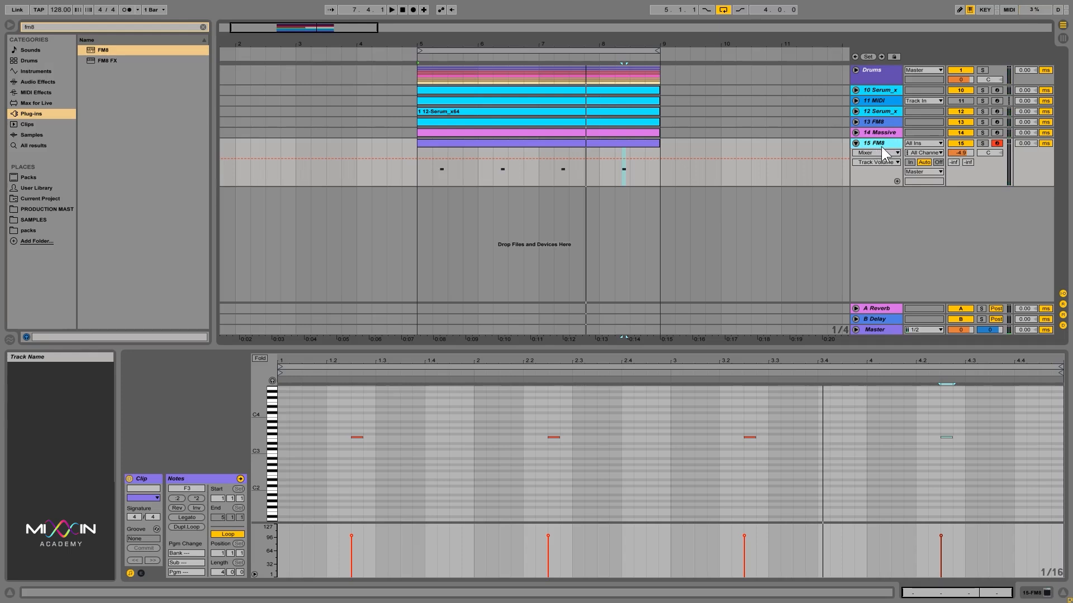
right_click(883, 147)
click(926, 168)
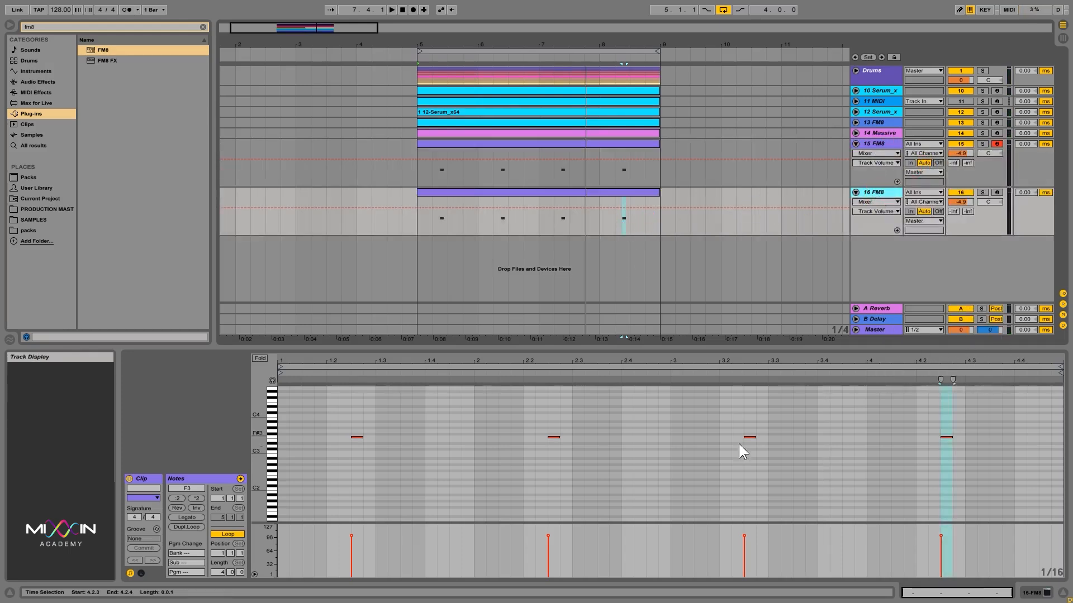
Step: Select all notes in the duplicated track's clip and nudge them later in time
drag(972, 477, 239, 390)
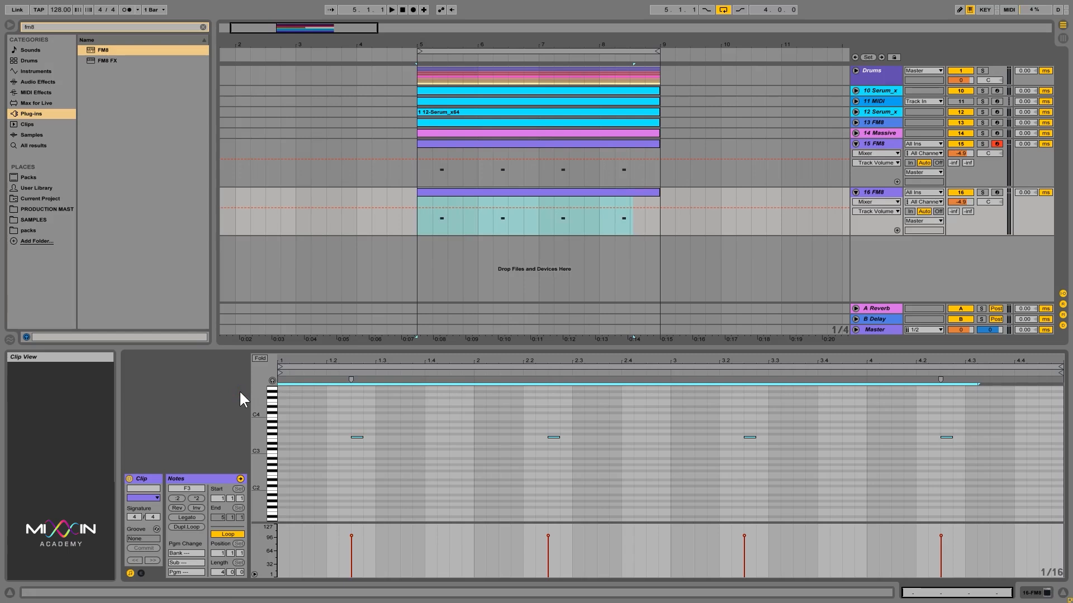
key(Left)
key(Left)
key(Left)
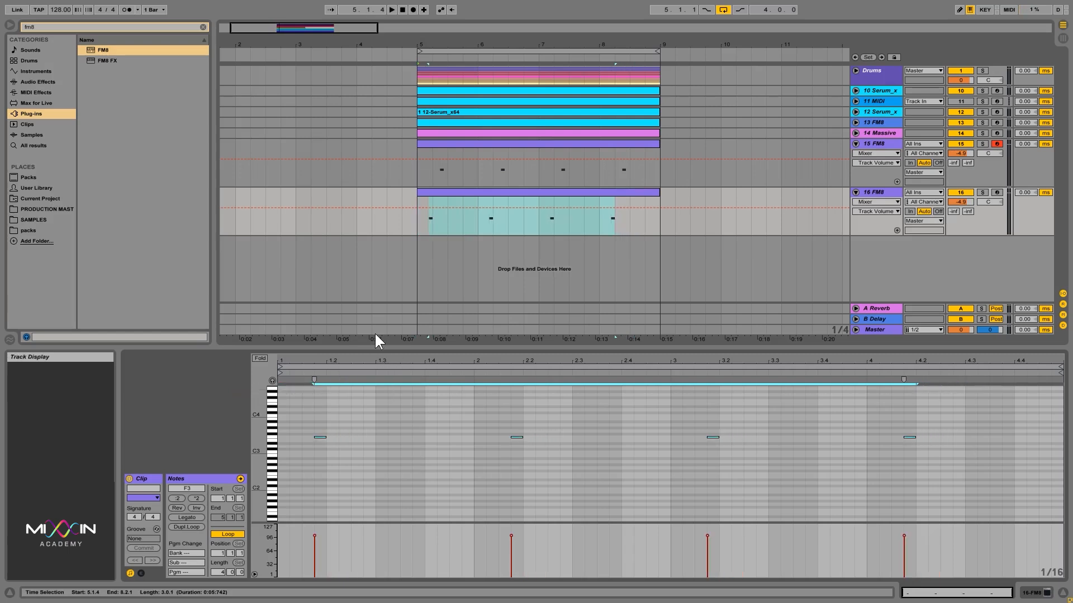
key(Right)
key(Right)
key(Right)
key(Right)
key(Right)
key(Right)
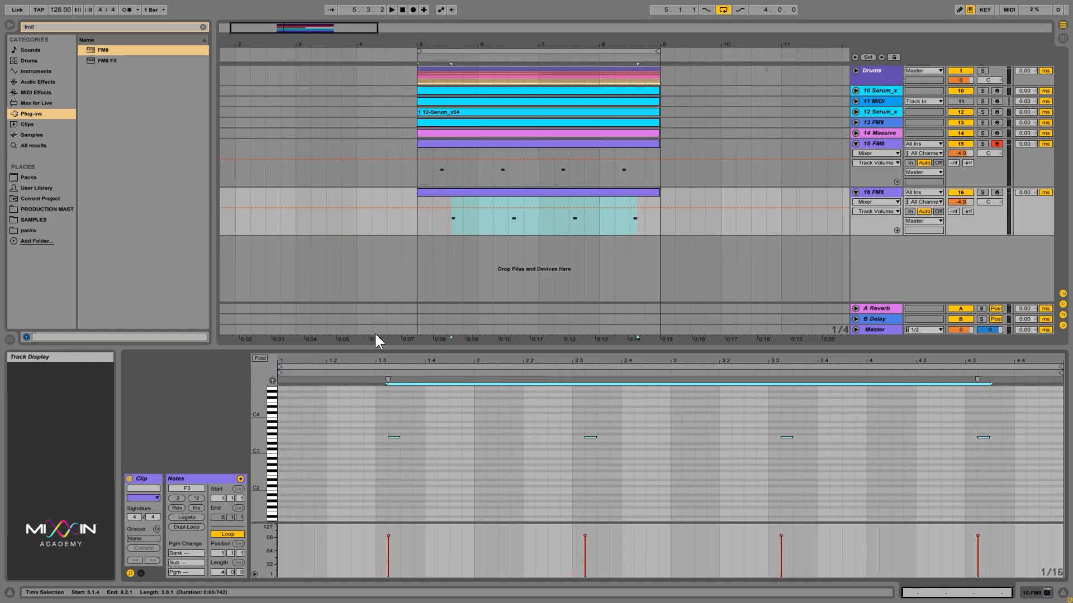
key(Right)
key(Left)
Step: Open the FM8 plugin window on the duplicated 16 FM8 track
click(878, 192)
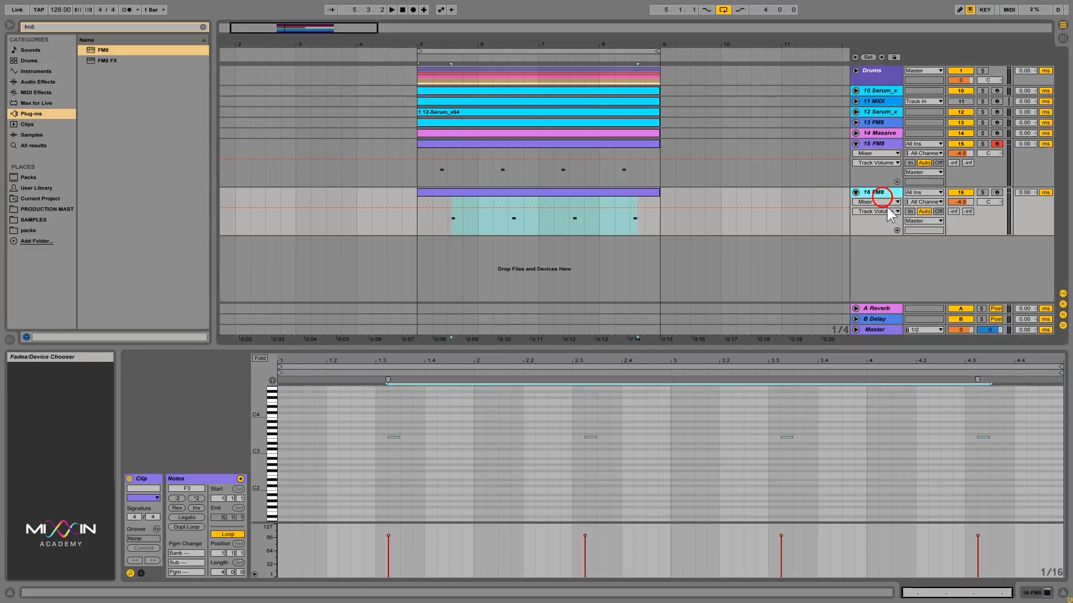
click(1032, 593)
click(152, 478)
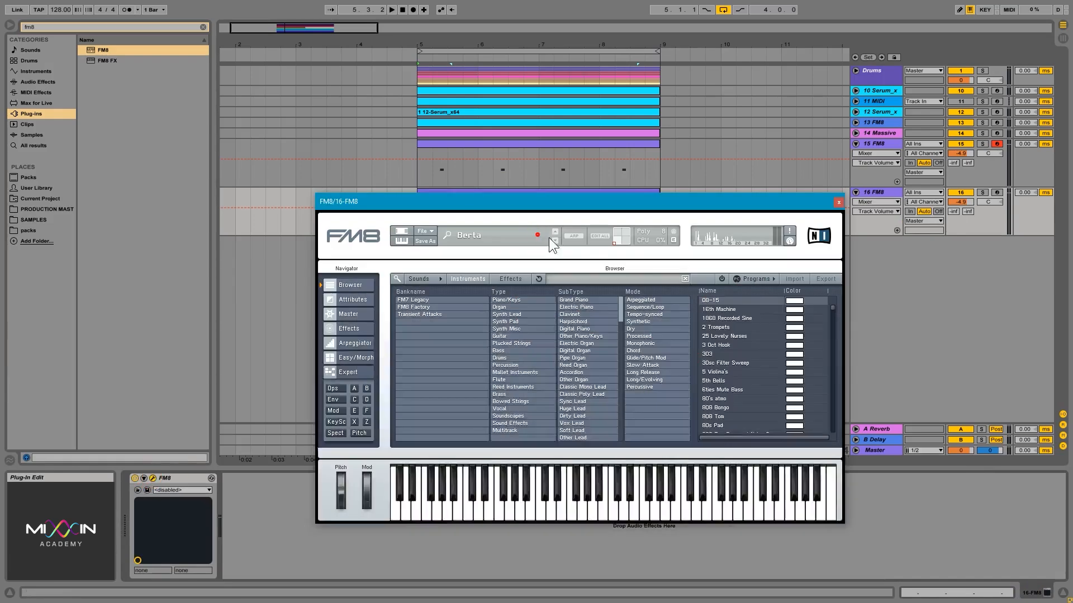
Step: Browse the Bass, Percussion and Mallet Instruments preset types in FM8
scroll(754, 370, down, 3)
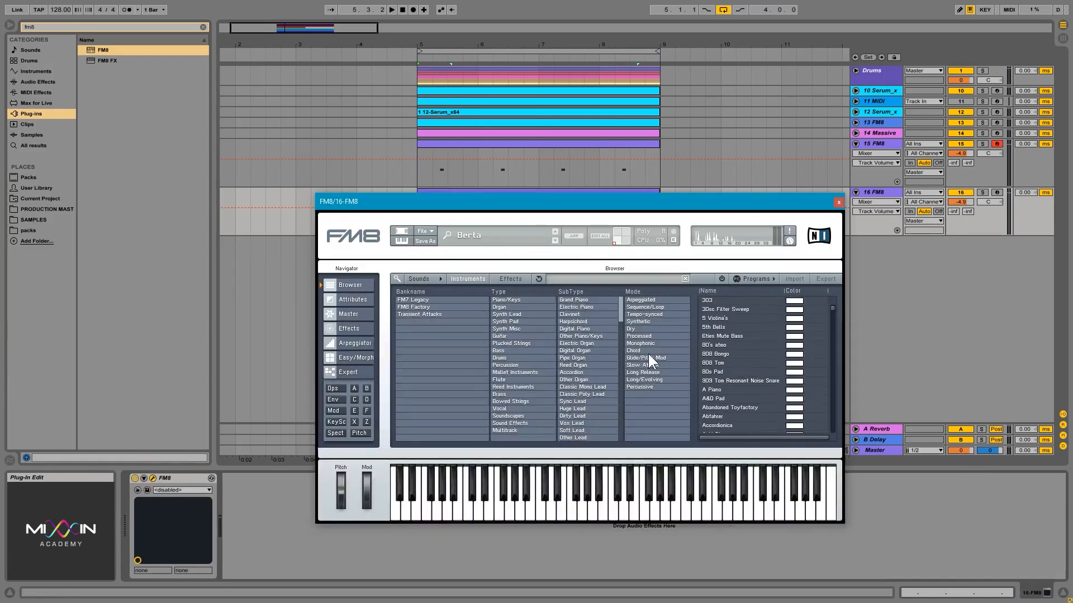
click(536, 351)
click(530, 364)
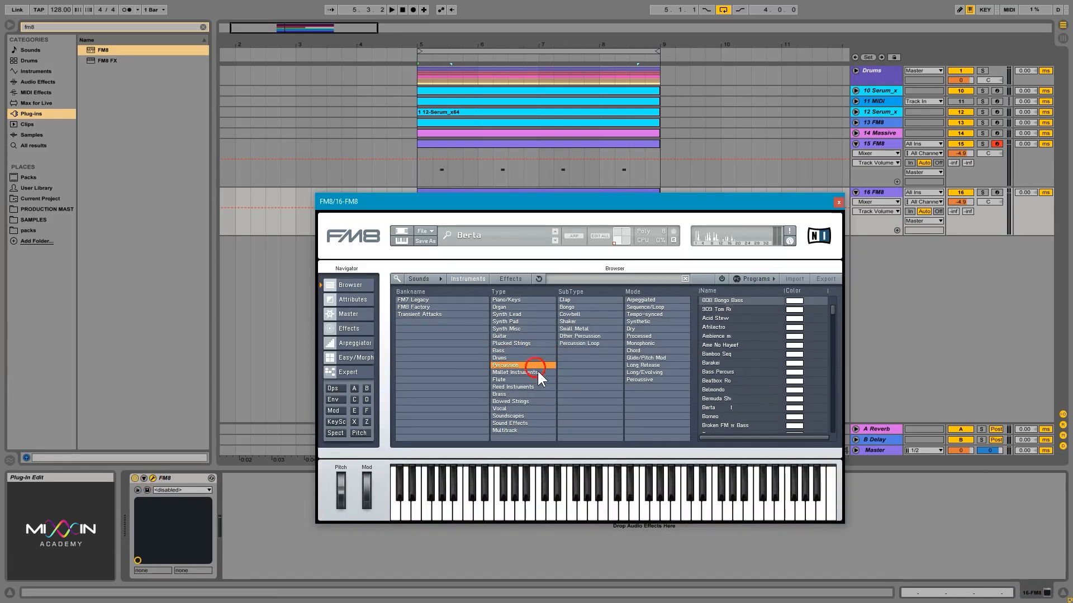
click(533, 379)
click(535, 377)
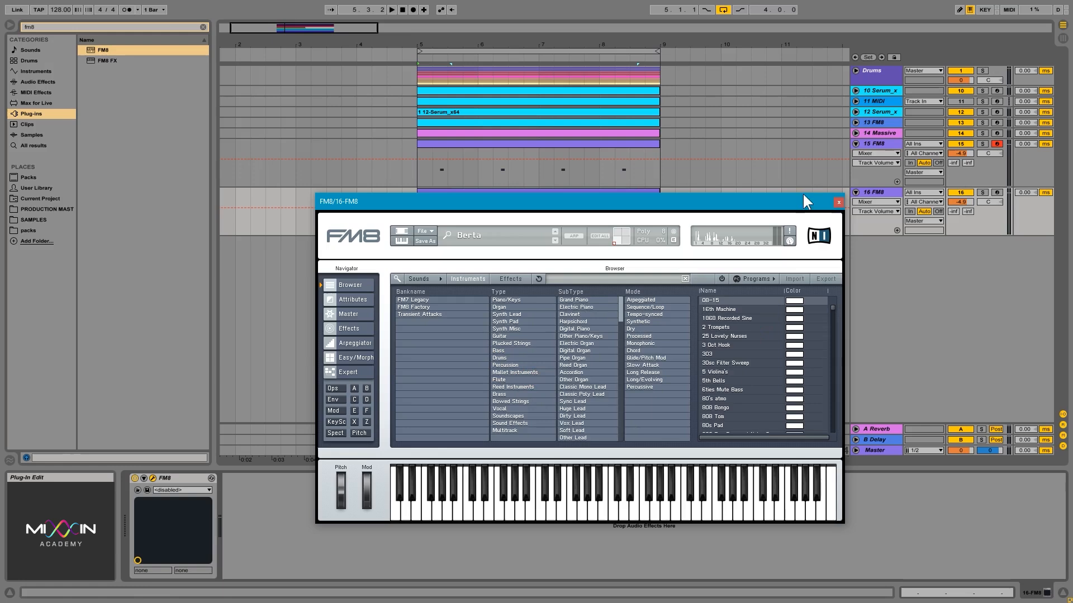
Step: Deactivate the 13 FM8 track and start playback
click(961, 121)
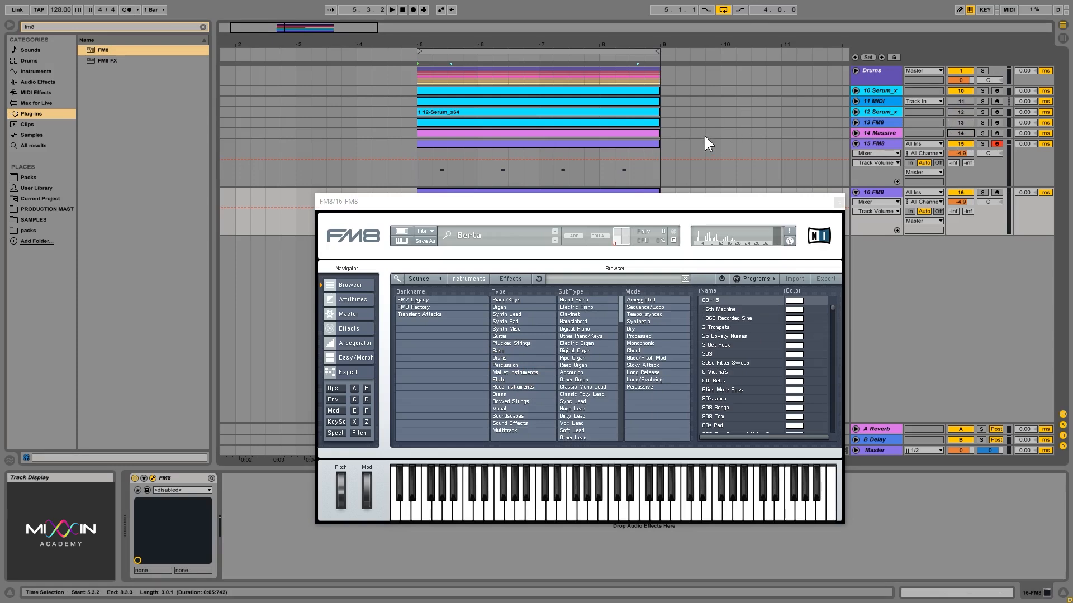
key(space)
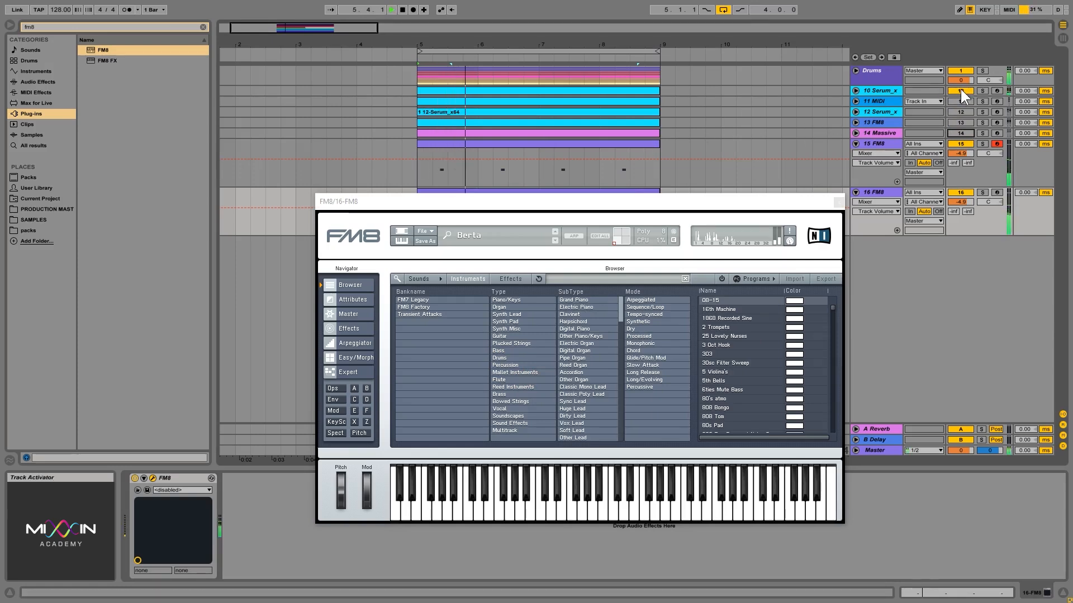
Step: Switch to the Vocal type and audition presets Mirage, Soft Synth and Talkbox
drag(772, 194, 774, 195)
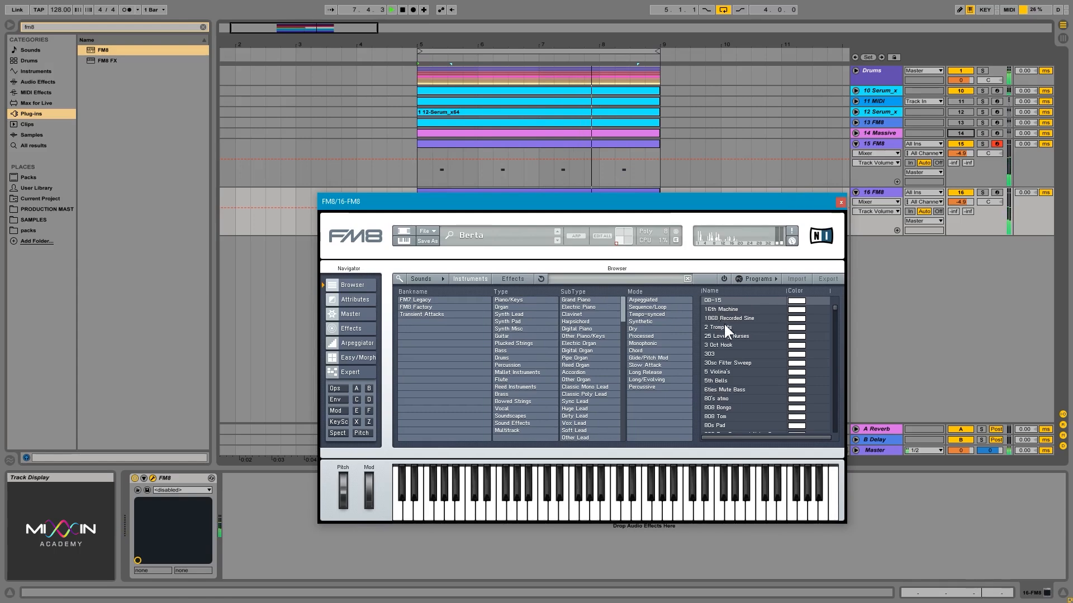
drag(722, 206, 723, 266)
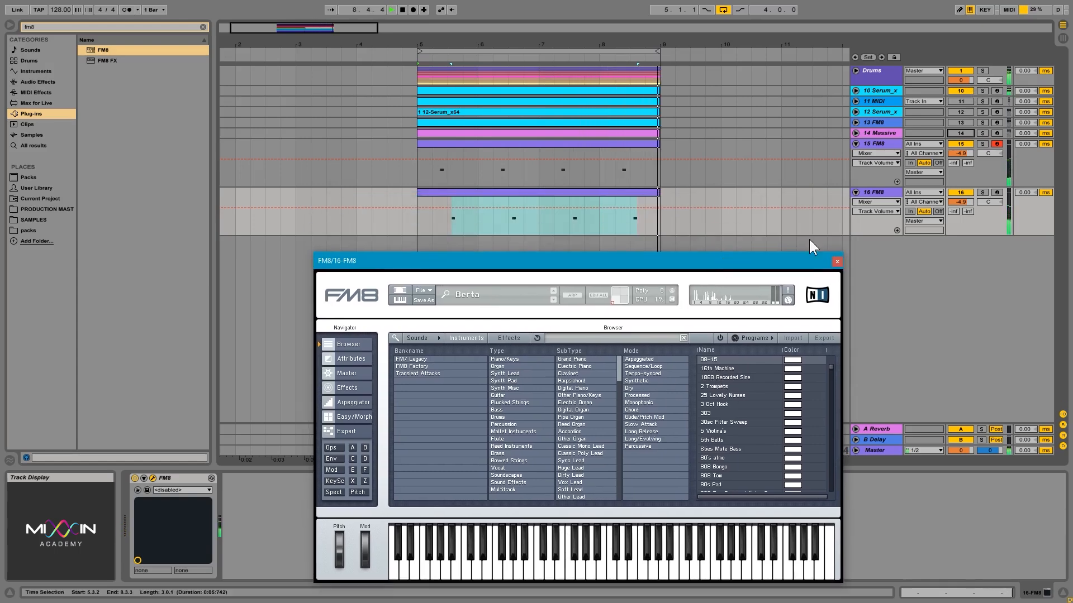
click(882, 193)
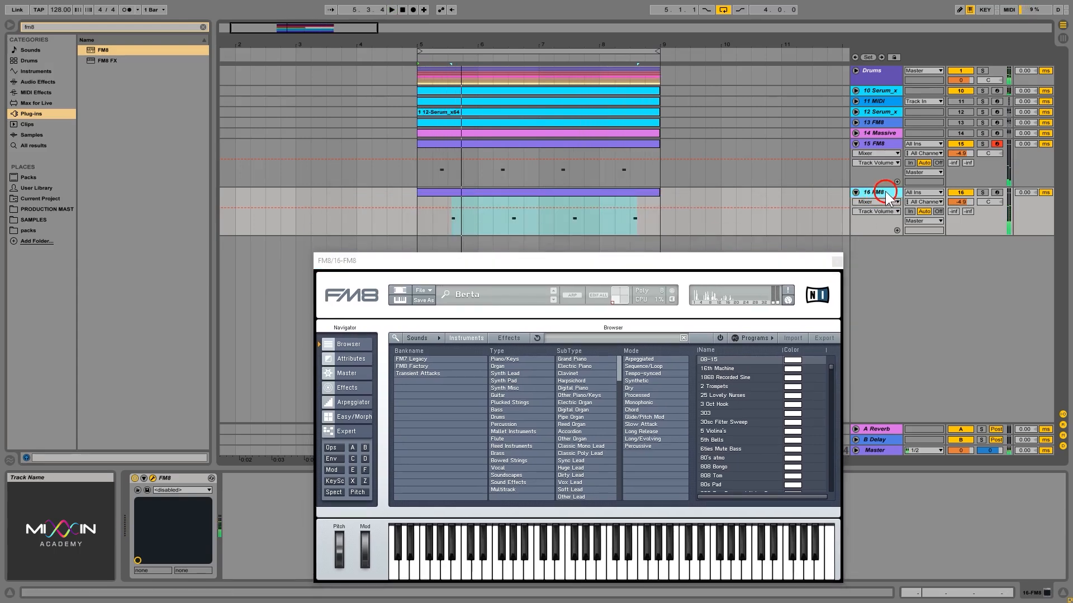
click(514, 467)
click(731, 404)
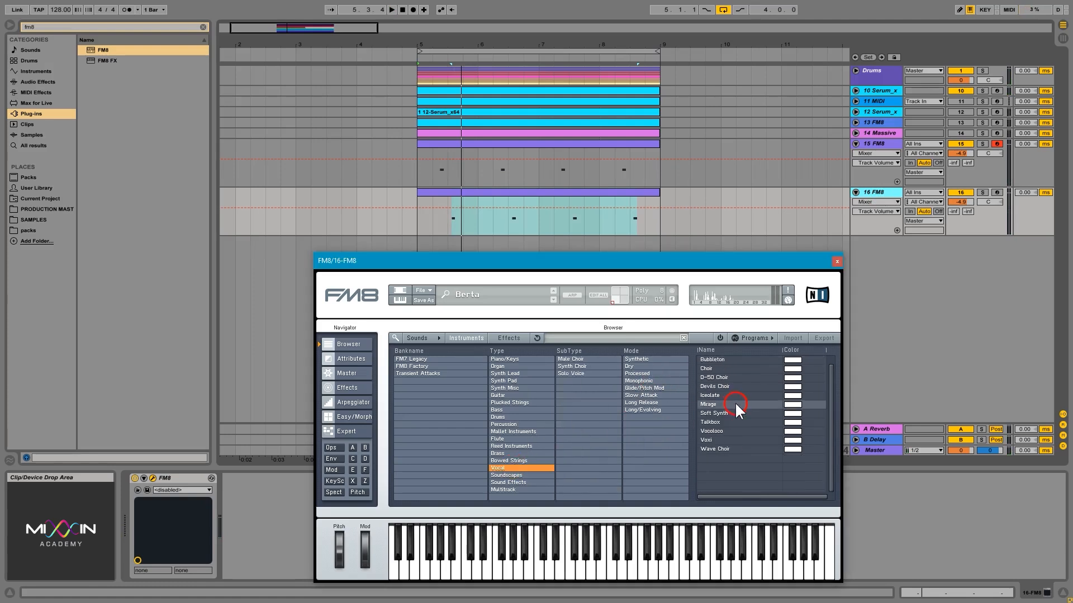
key(space)
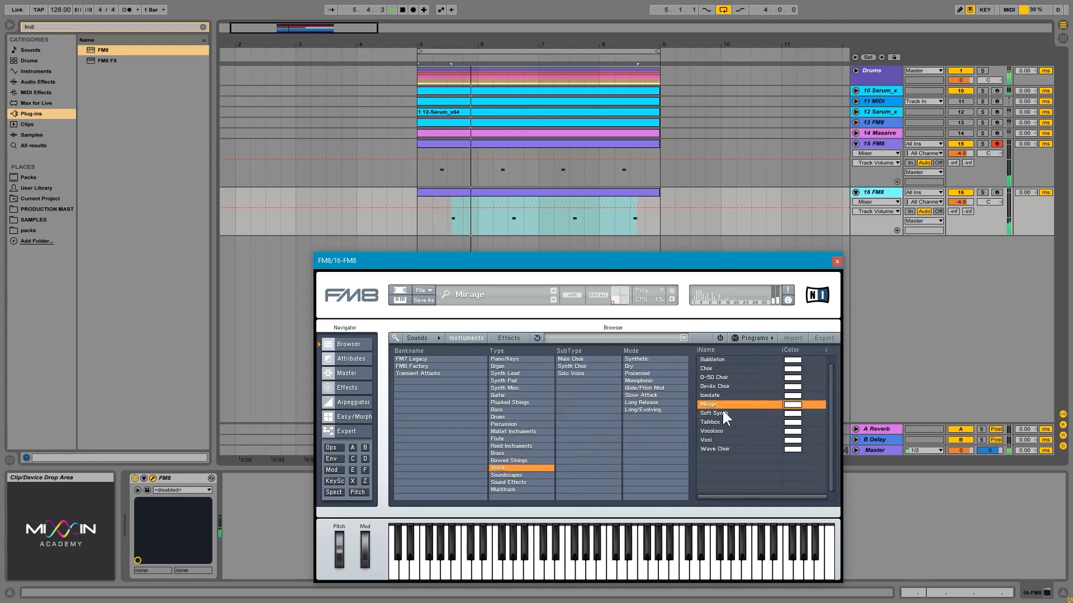
click(738, 413)
click(722, 421)
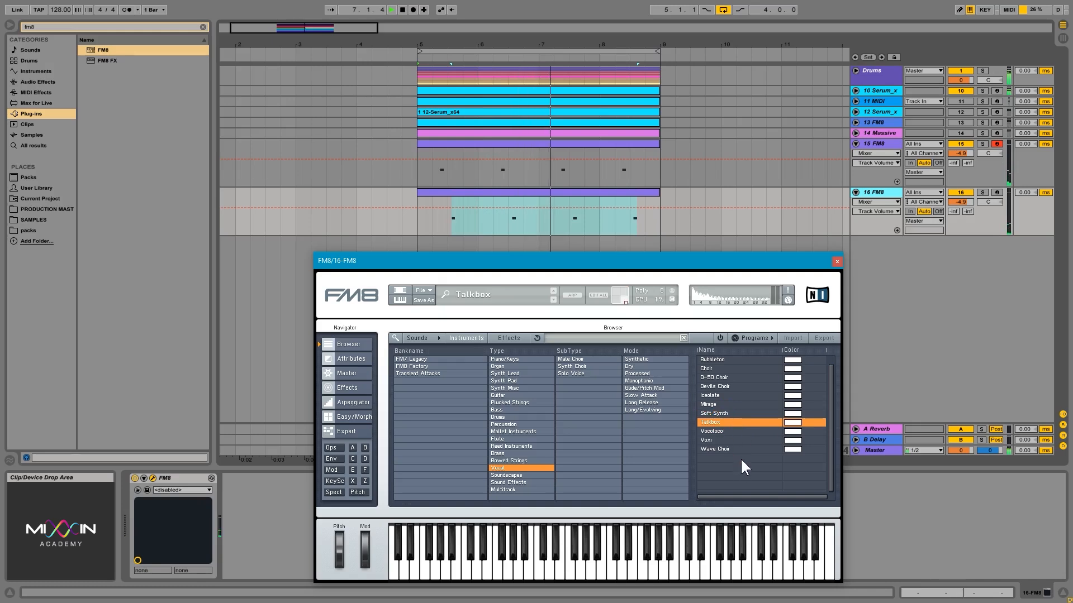
Step: Switch to the Organ type and audition presets Joshuas Tree, Kresh Organ and Little Orchestra
click(521, 366)
scroll(728, 405, down, 3)
click(745, 422)
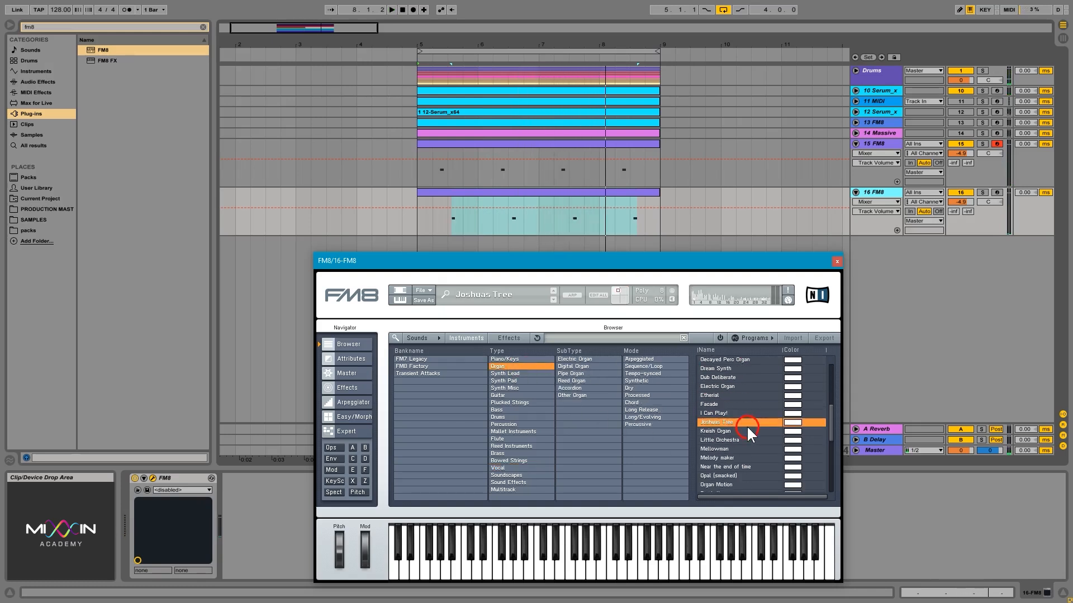
key(space)
click(739, 430)
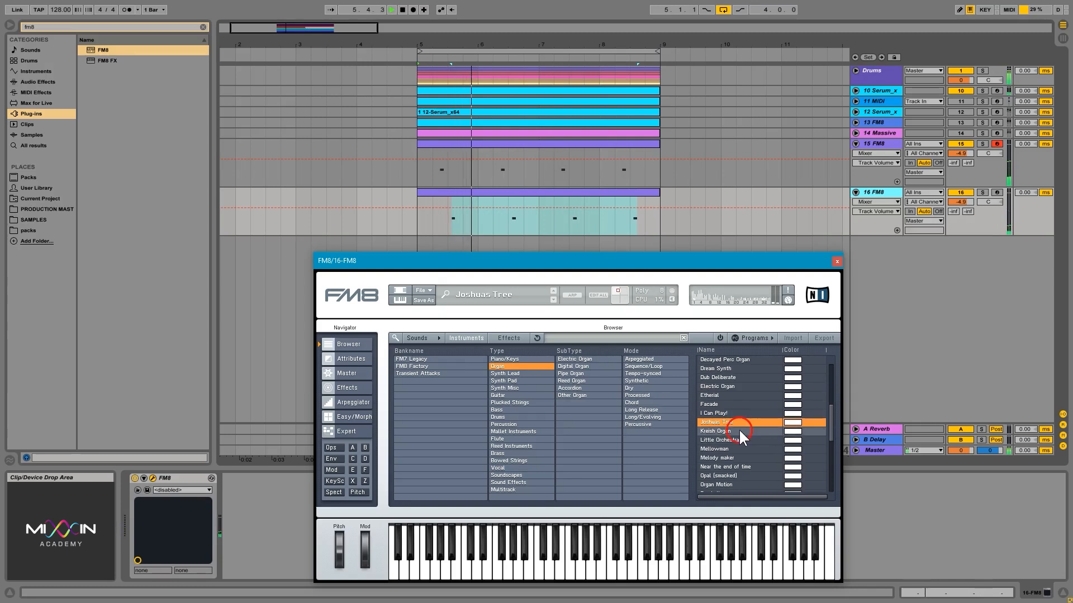
click(740, 438)
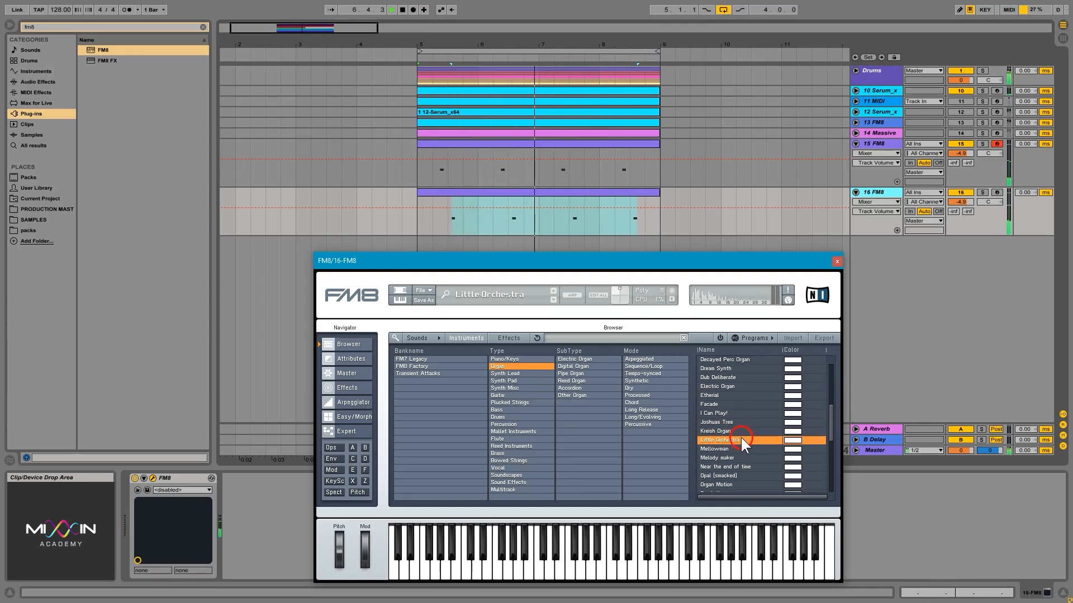
scroll(739, 404, up, 2)
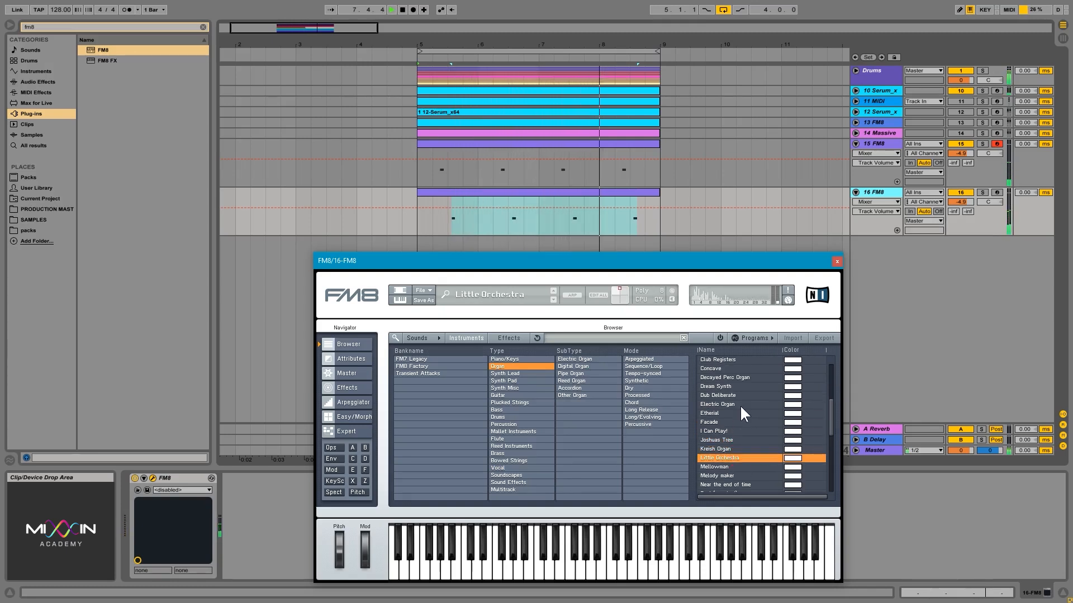
Step: Audition the Concave preset in FM8's Organ type list and scroll through the remaining organ presets
scroll(735, 406, up, 3)
click(731, 394)
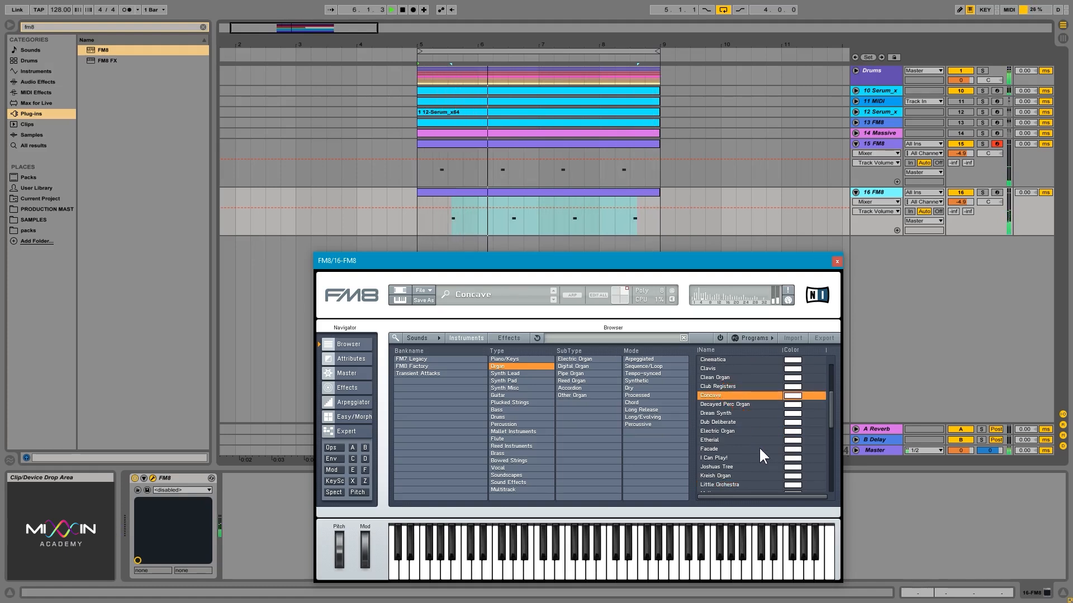
scroll(759, 446, down, 3)
scroll(759, 446, down, 8)
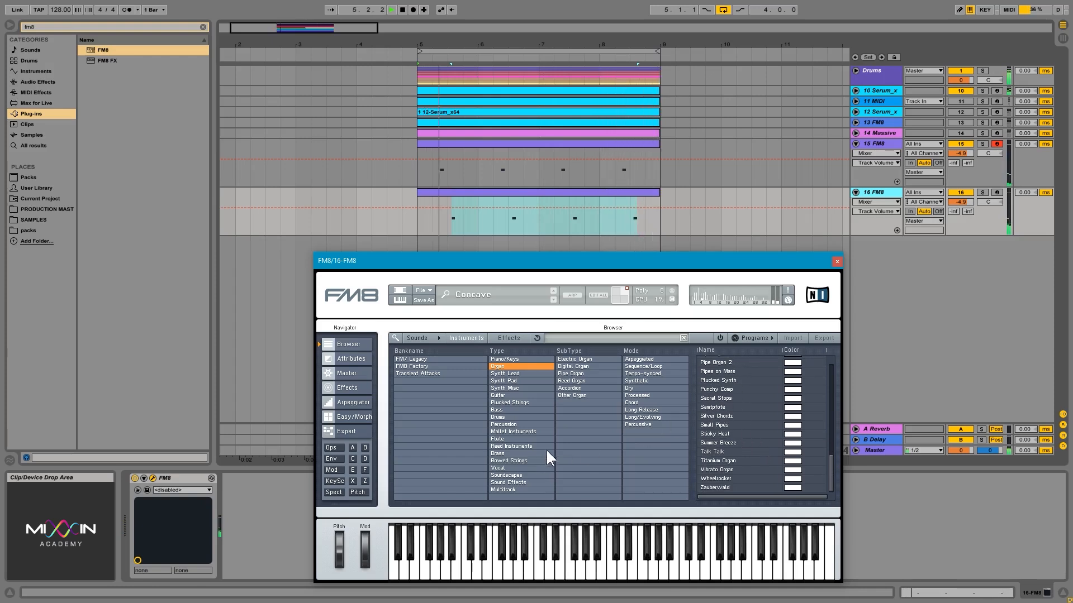
Step: Search the FM8 browser for "subma", load the Indian Submarine preset, and clear the search
click(602, 336)
text(subma)
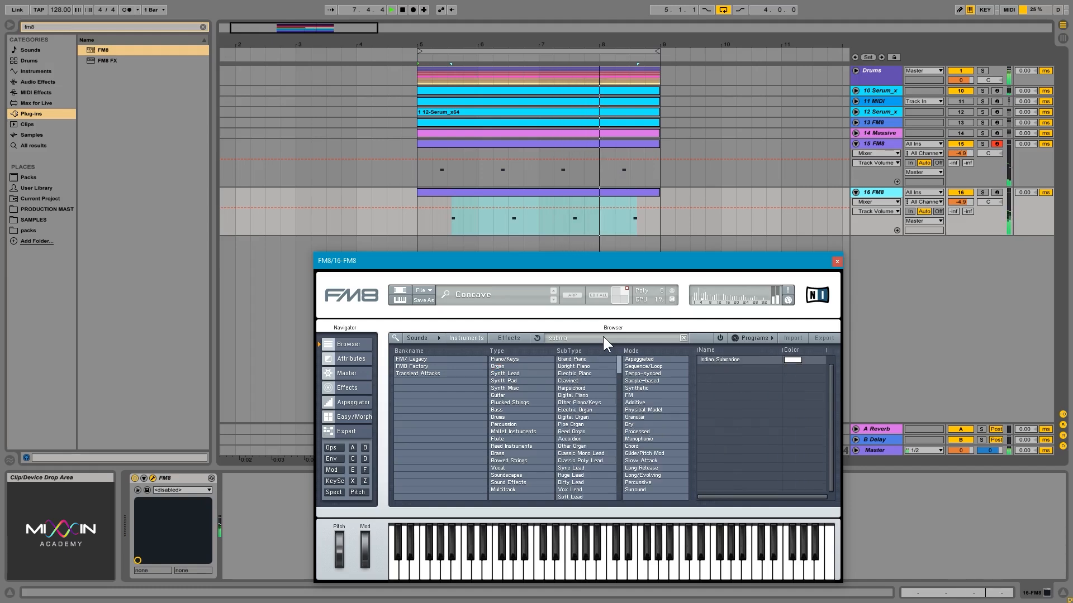
click(720, 358)
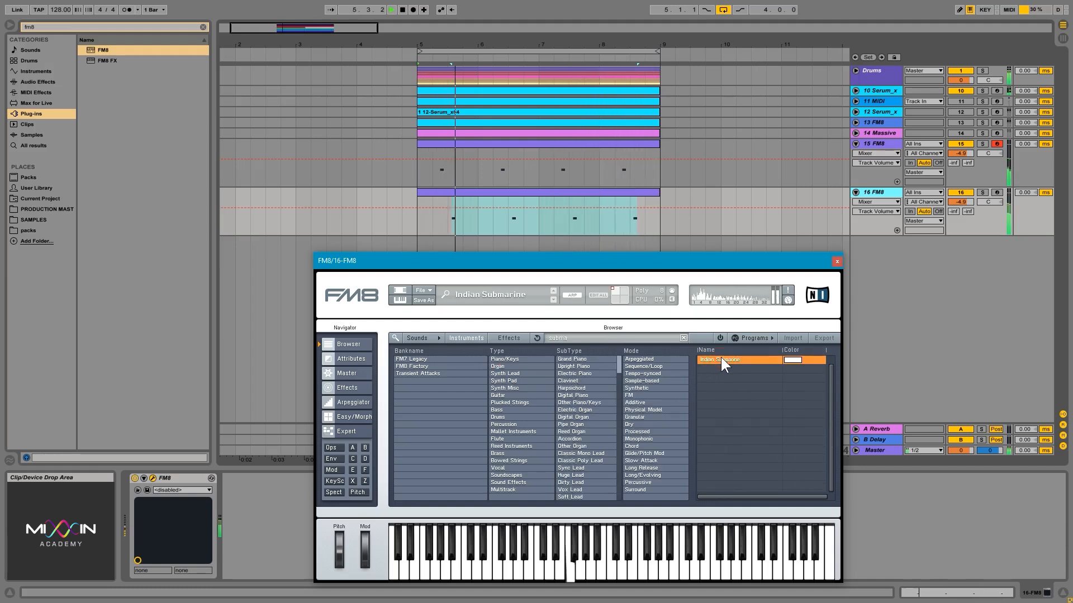
click(683, 338)
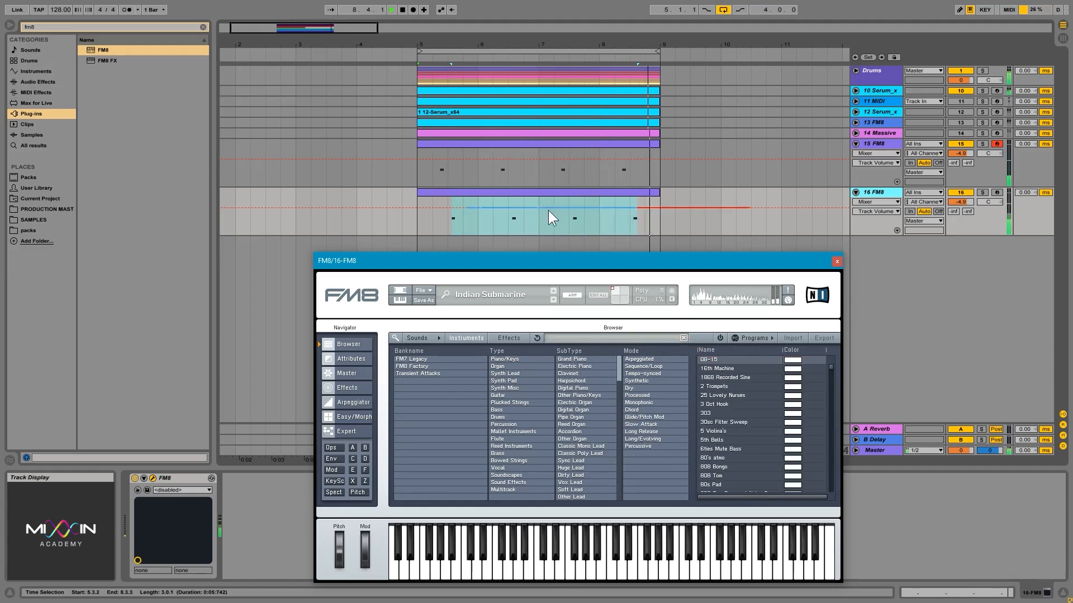
Step: Open the 16 FM8 clip in the MIDI editor, select all its notes and nudge them one grid step later
double_click(534, 192)
drag(571, 256, 612, 490)
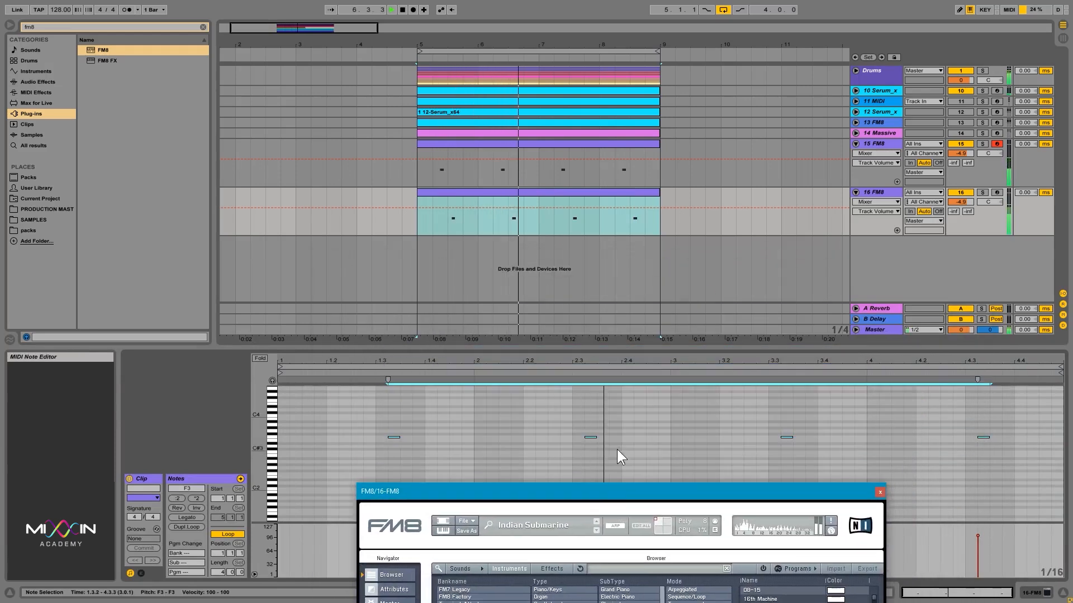
click(621, 446)
key(ctrl+a)
key(space)
key(Right)
key(space)
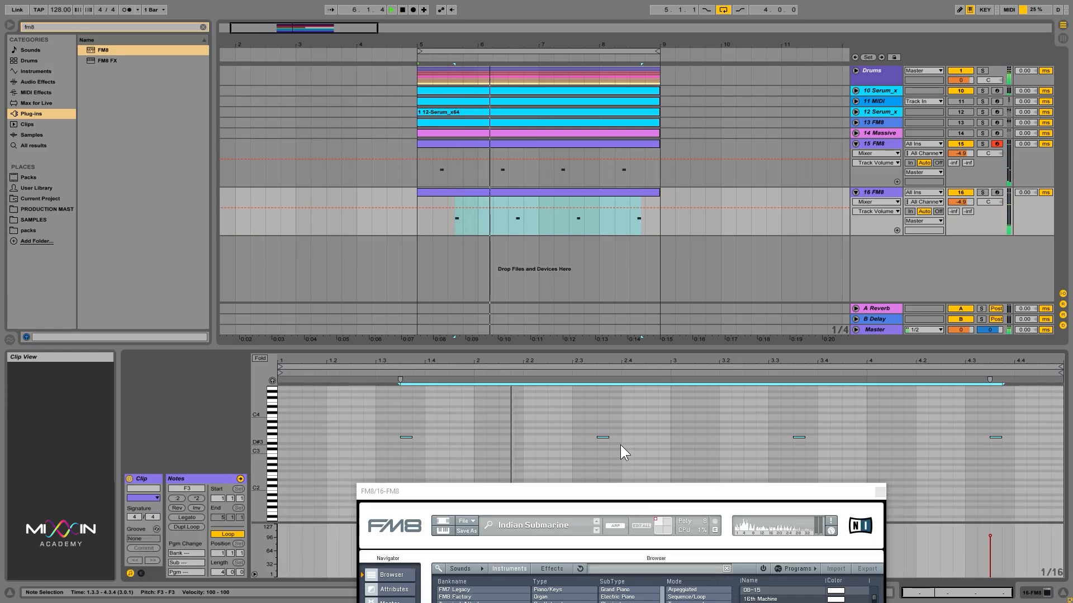
Step: Switch to the Piano/Keys type and audition presets Facade, FMifikation, Essential Artifacts and Epistring
drag(655, 494, 654, 155)
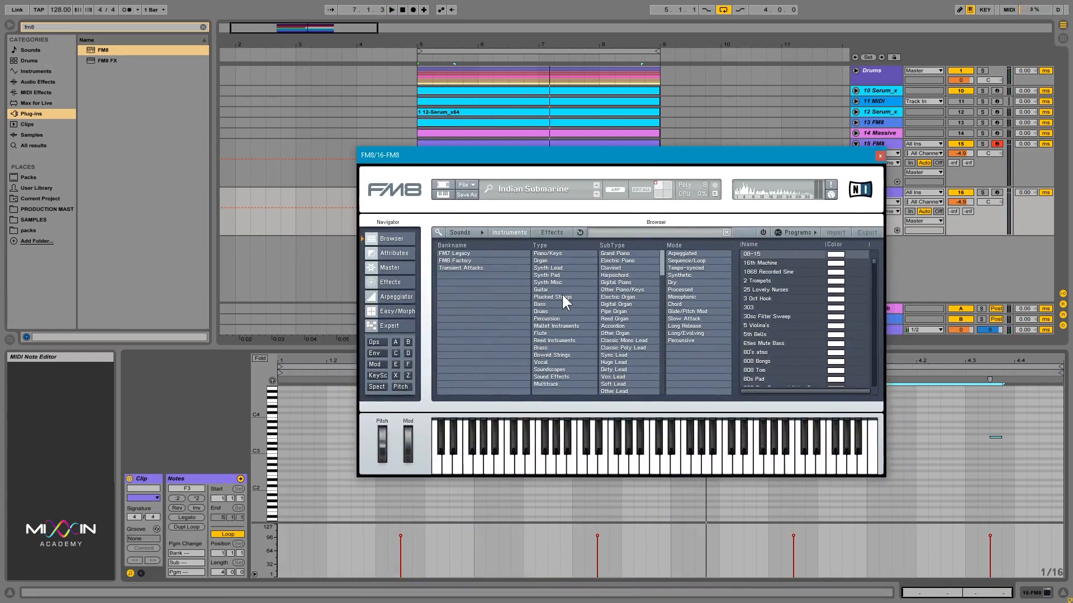
click(566, 253)
scroll(794, 338, down, 5)
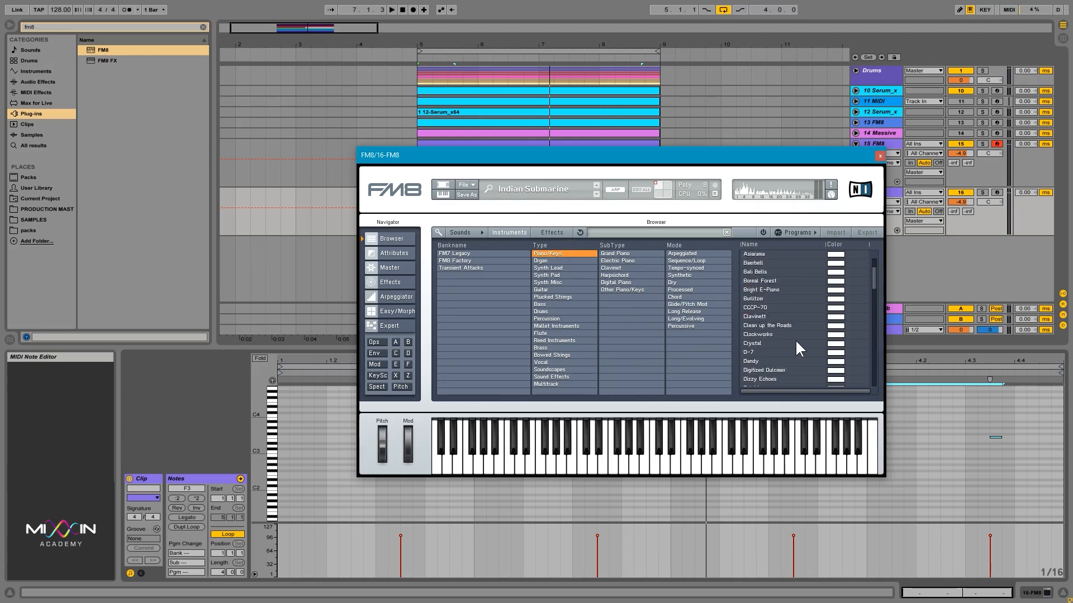
click(790, 335)
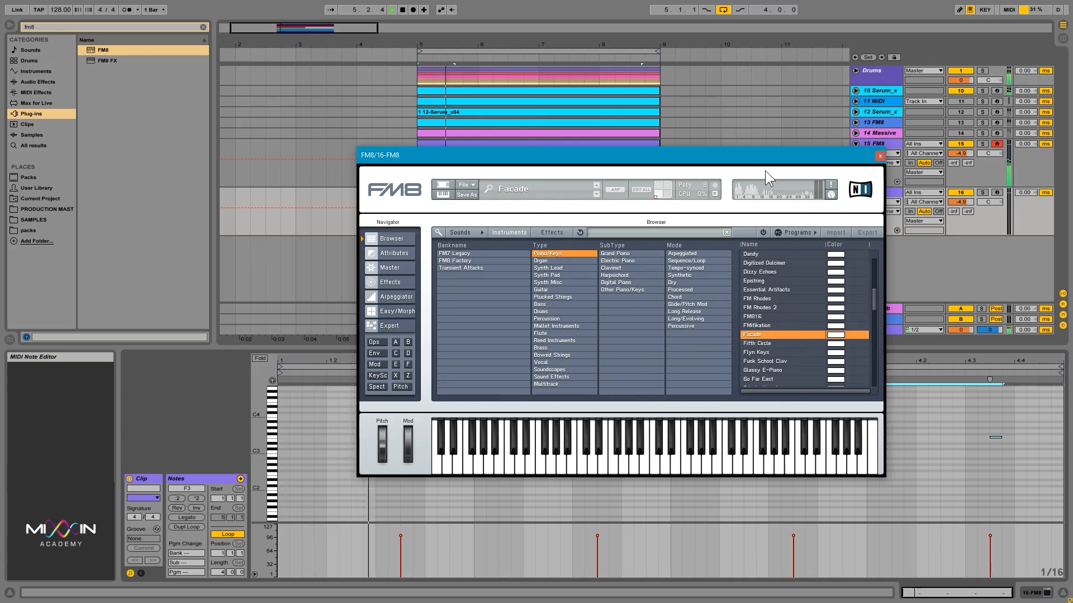
drag(763, 158, 758, 262)
click(777, 431)
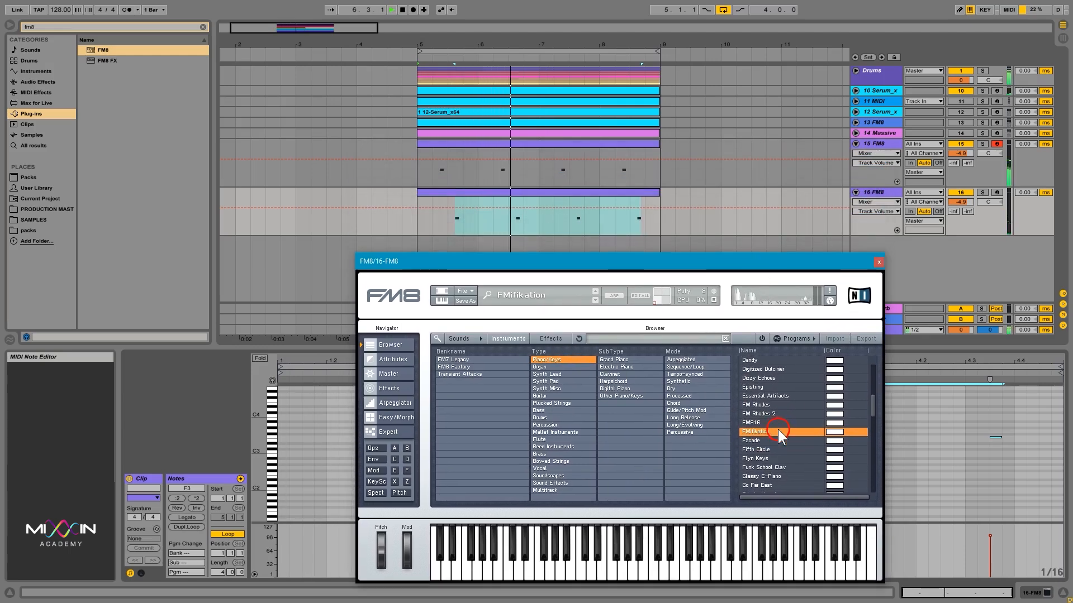
click(772, 394)
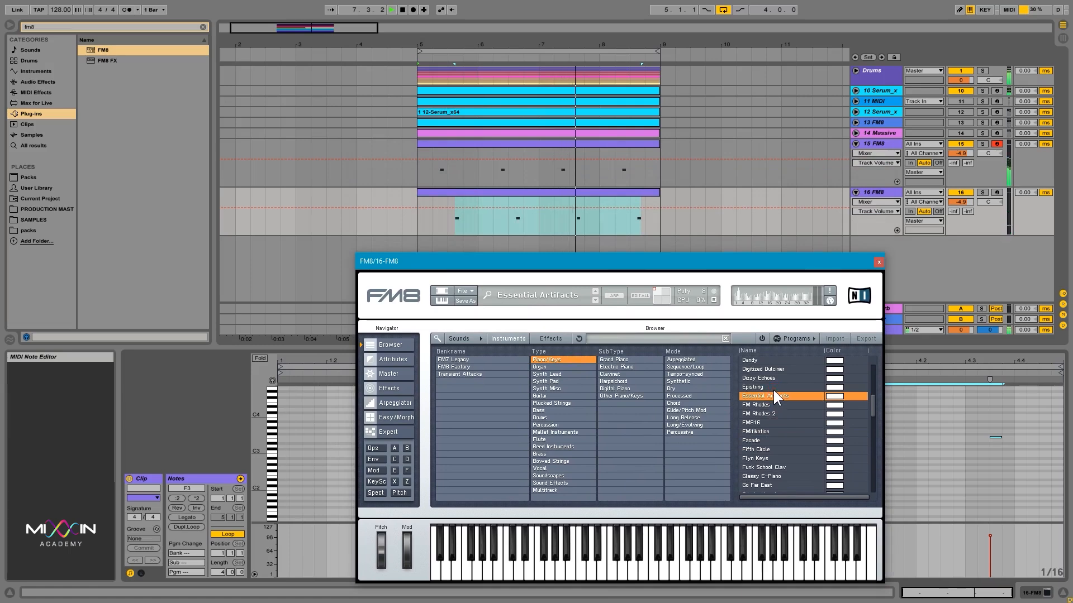
click(770, 384)
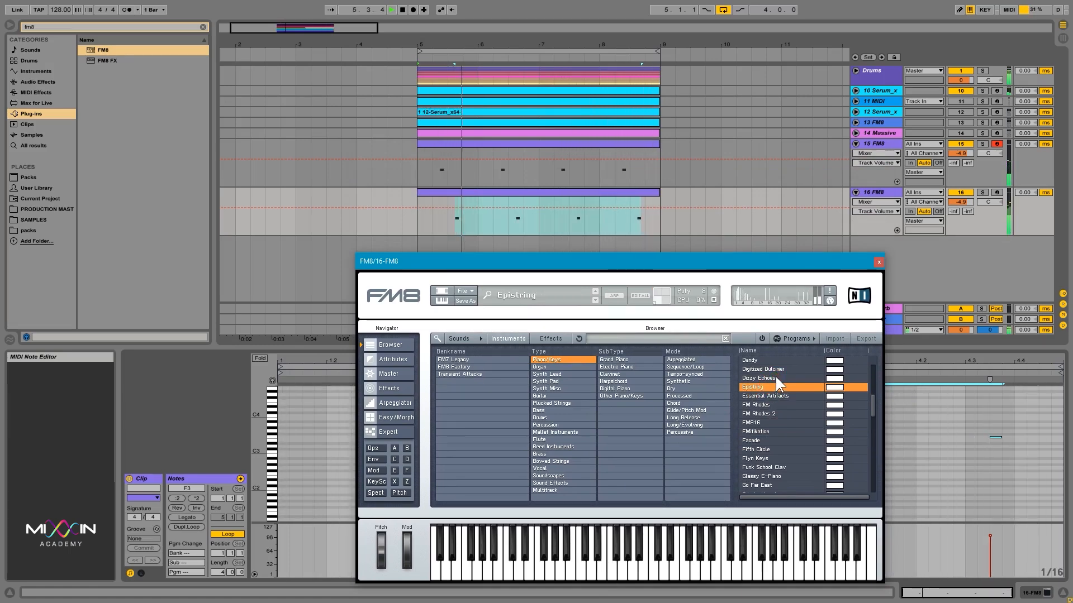
Step: Lower the 16 FM8 track's volume and transpose all clip notes down one octave to F2
drag(960, 201, 960, 223)
click(964, 450)
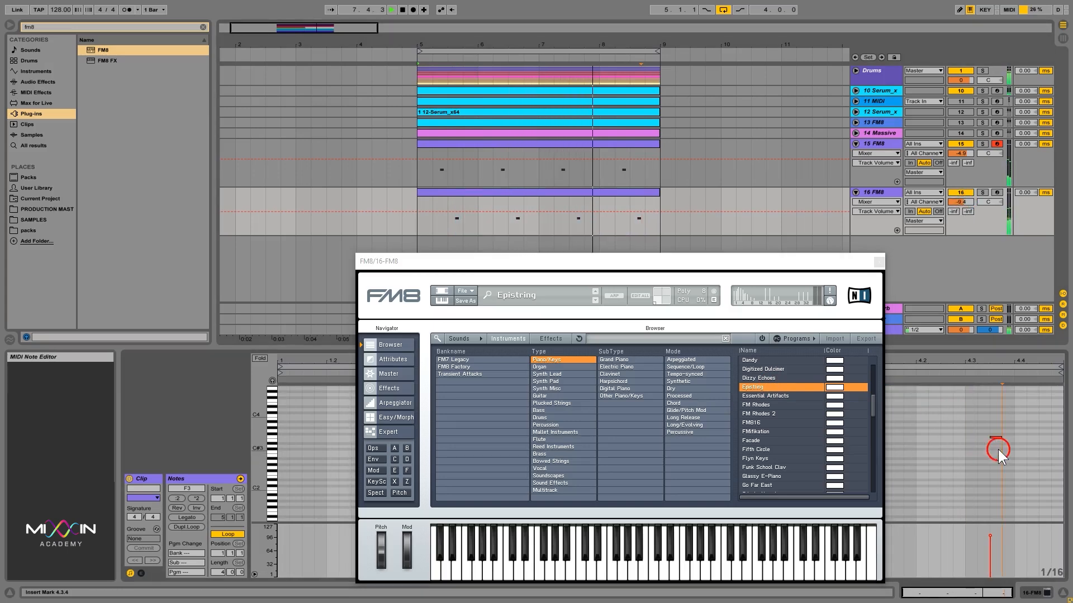
key(ctrl+a)
key(shift+Down)
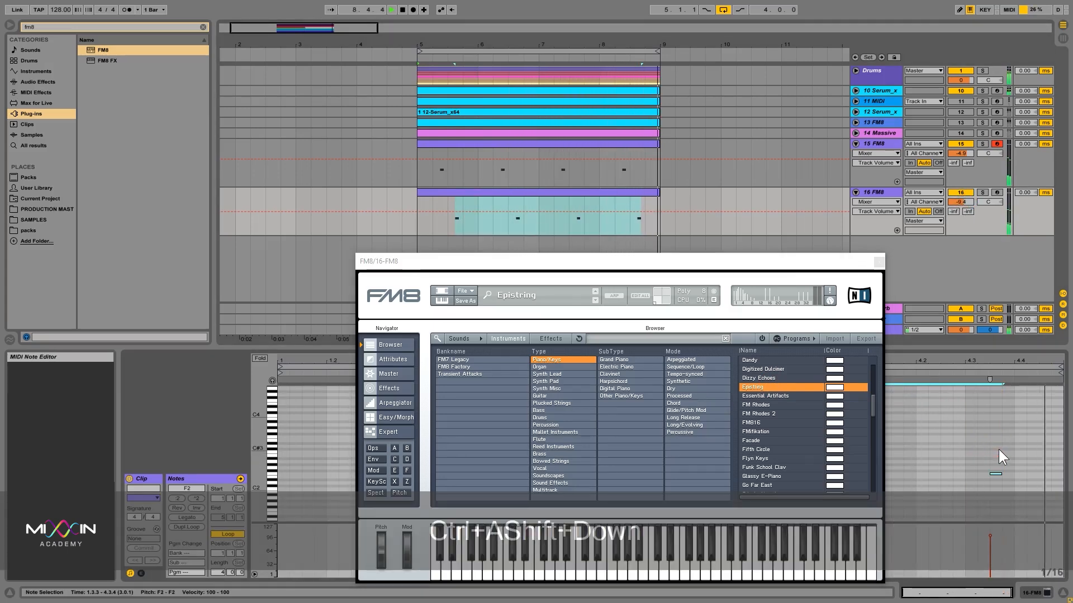
Step: Solo the 16 FM8 track and audition presets Dizzy Echoes, Digitized Dulcimer and Dandy
click(982, 192)
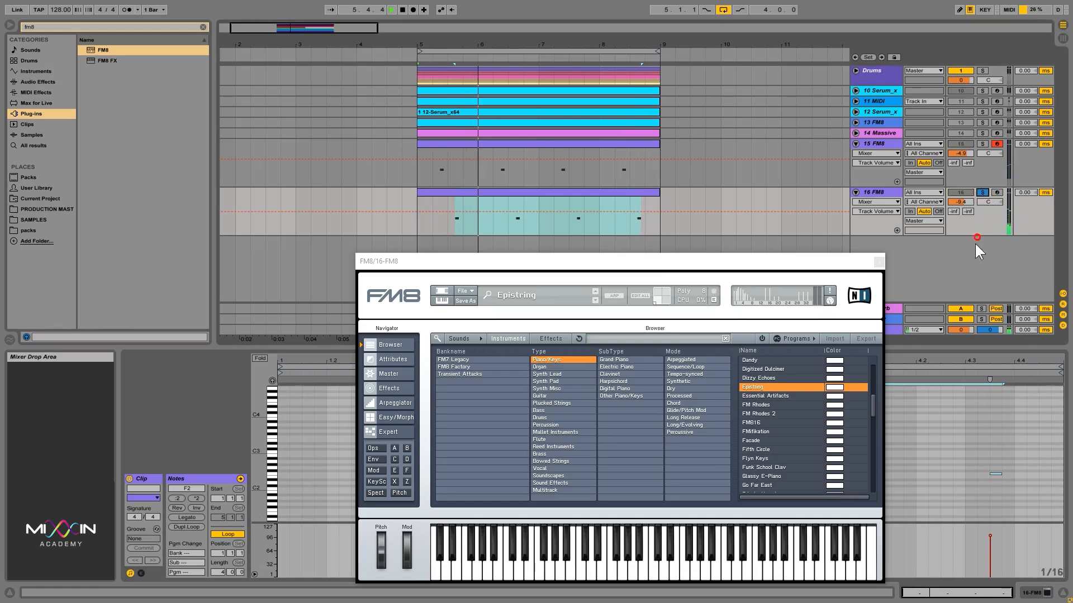
click(797, 380)
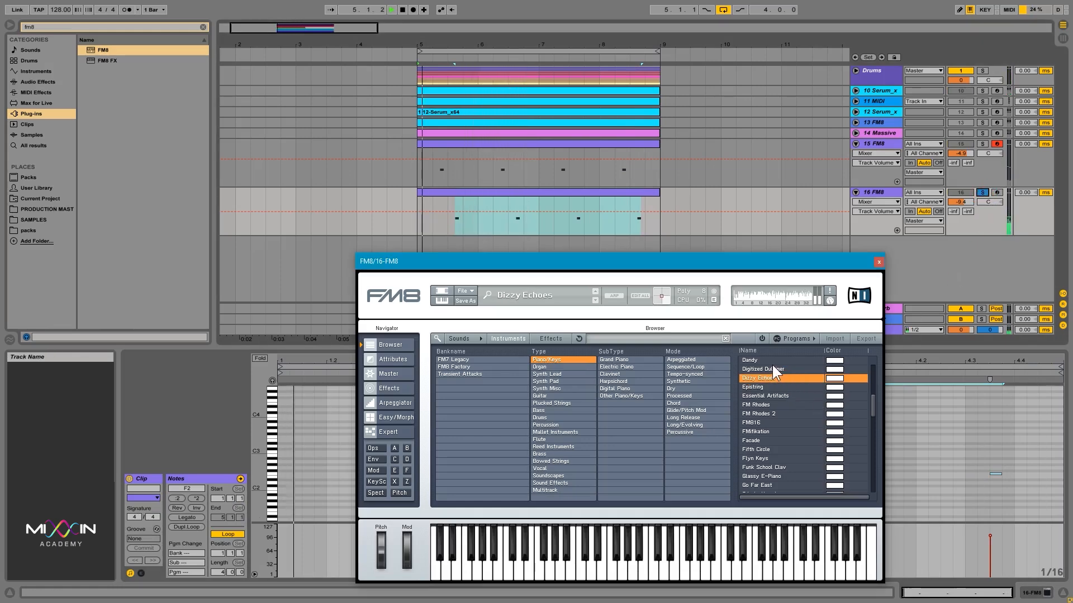
click(772, 368)
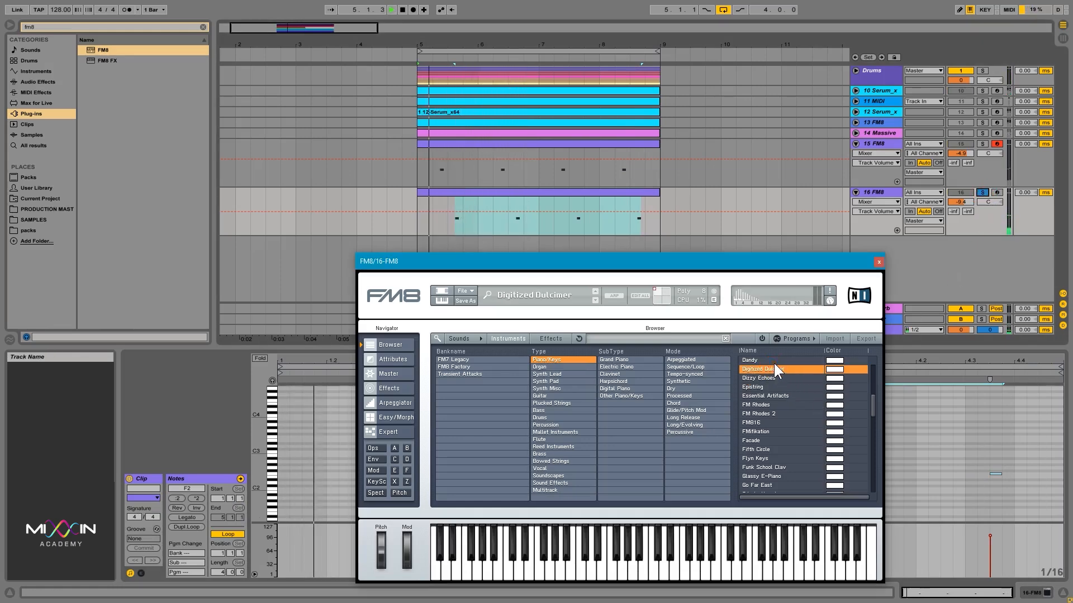
click(773, 361)
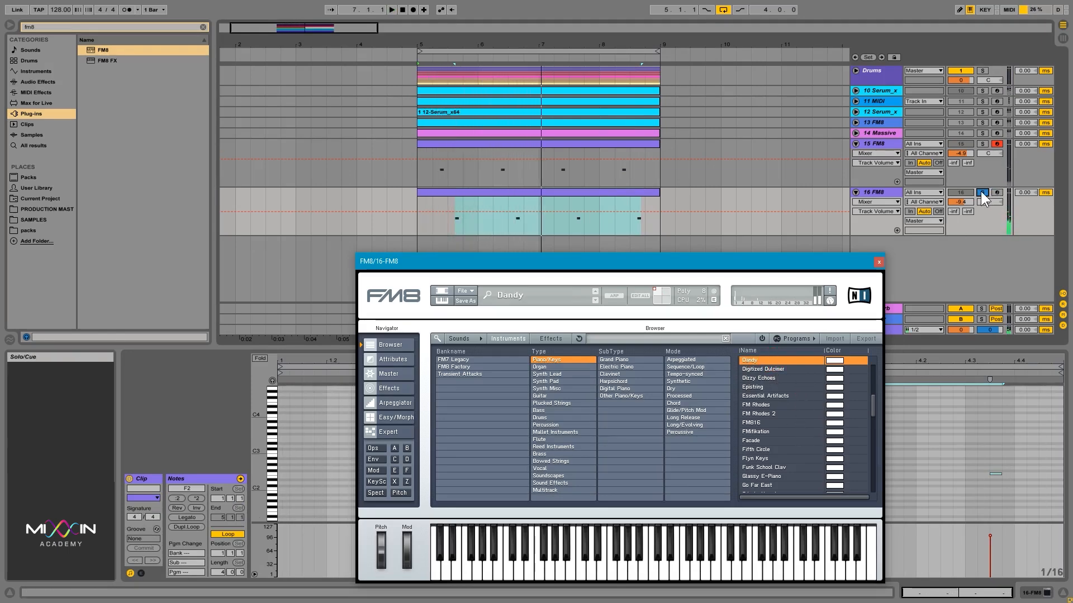
Step: Set the 16 FM8 track's volume to -10.0 dB and close the FM8 window
click(962, 201)
drag(966, 199, 965, 202)
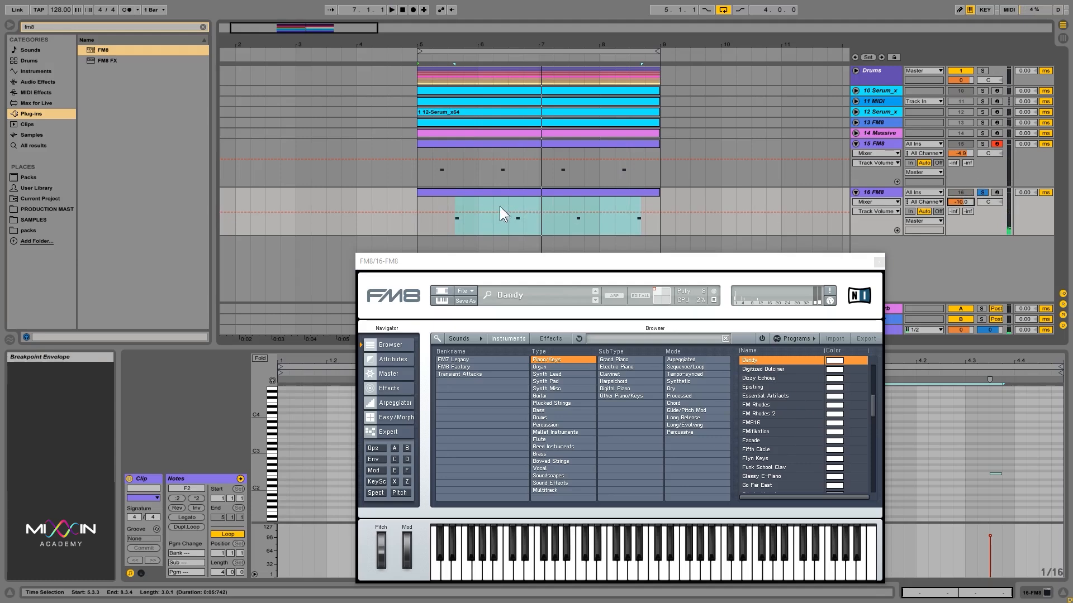
click(520, 196)
click(879, 261)
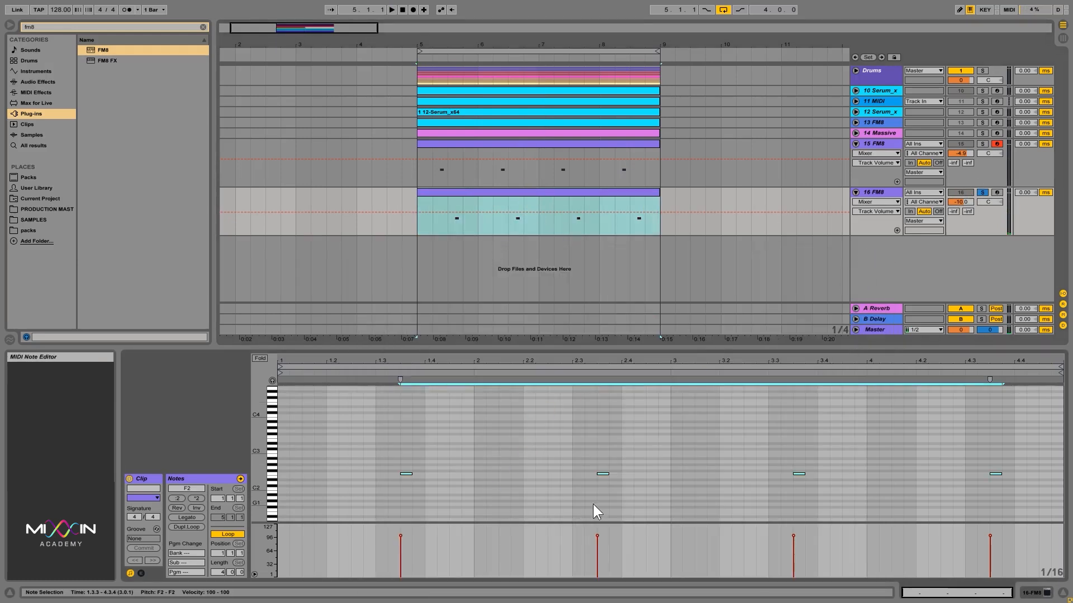
Step: Delete the second and fourth notes of the clip and start playback
click(607, 501)
drag(648, 496, 595, 462)
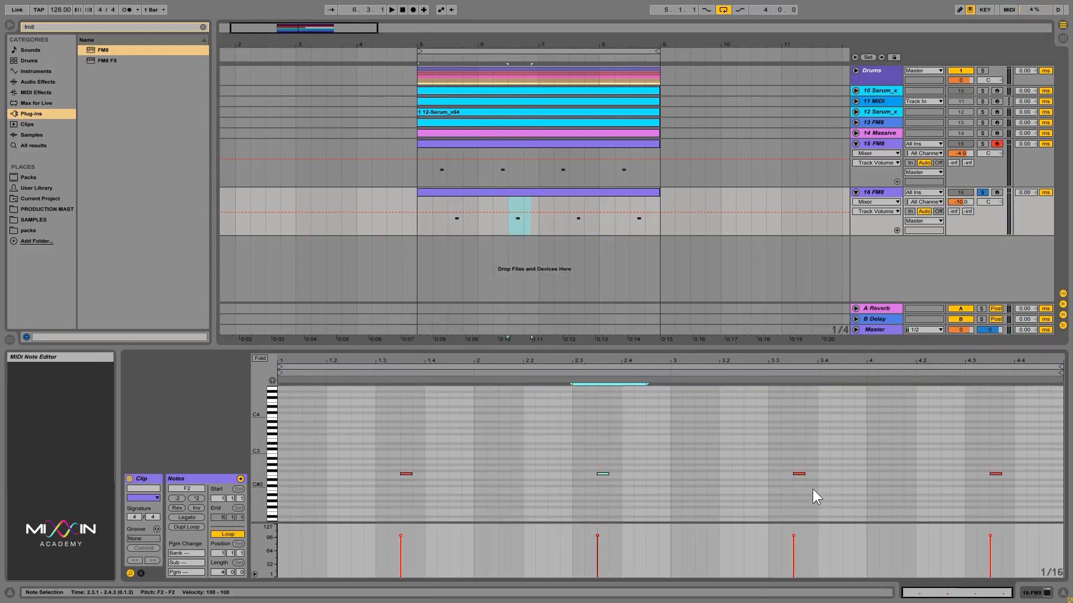
key(Delete)
drag(1014, 488, 958, 450)
key(Delete)
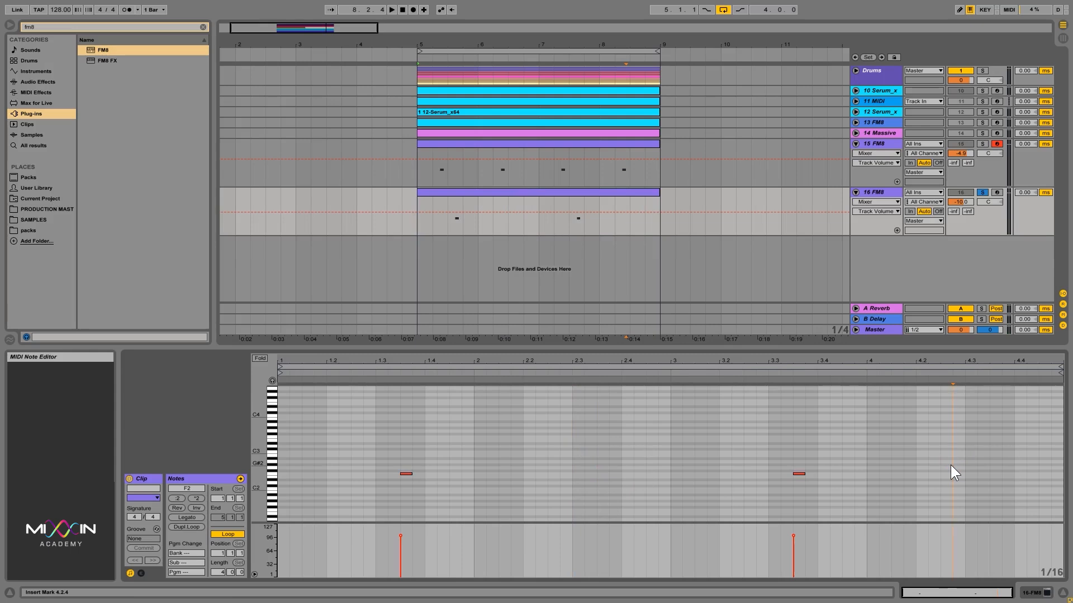
key(space)
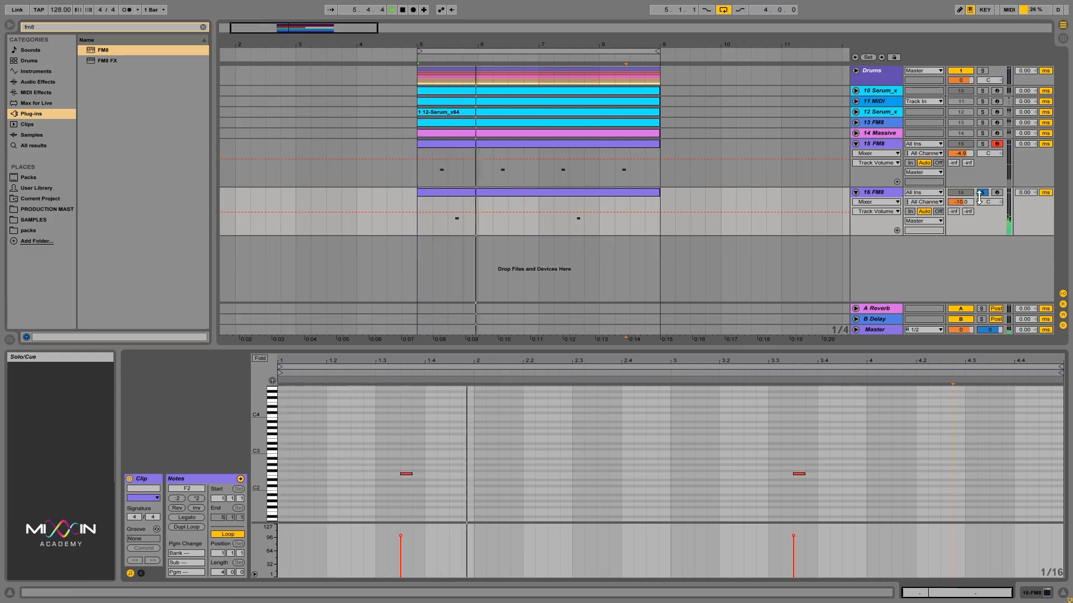
Step: Unsolo the 16 FM8 track and set its volume to about -4.7 dB
mouse_move(967, 205)
mouse_down()
mouse_move(954, 208)
mouse_move(967, 201)
mouse_up()
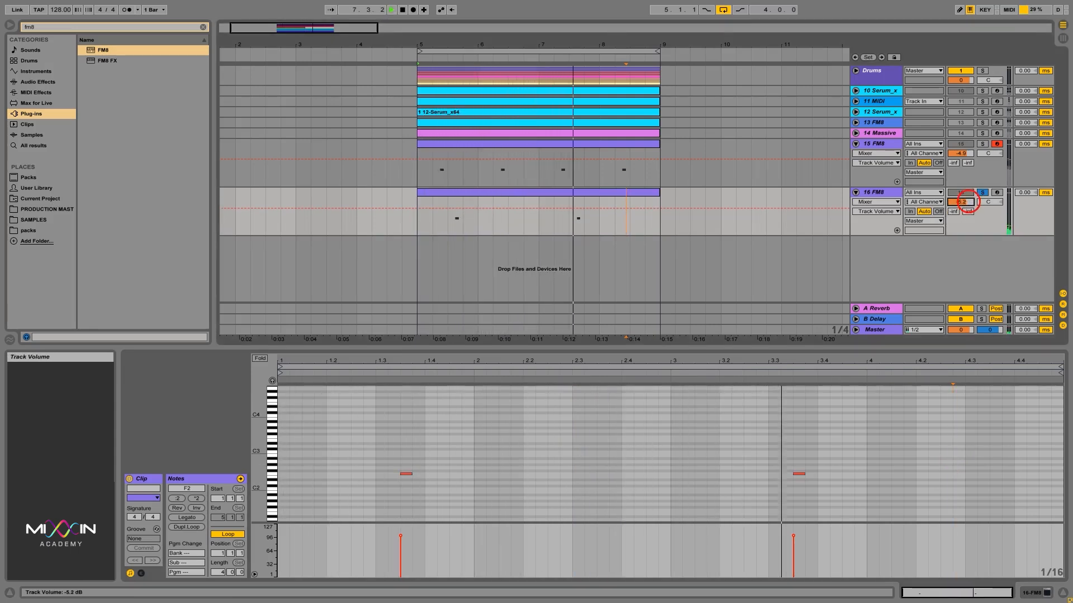
click(981, 193)
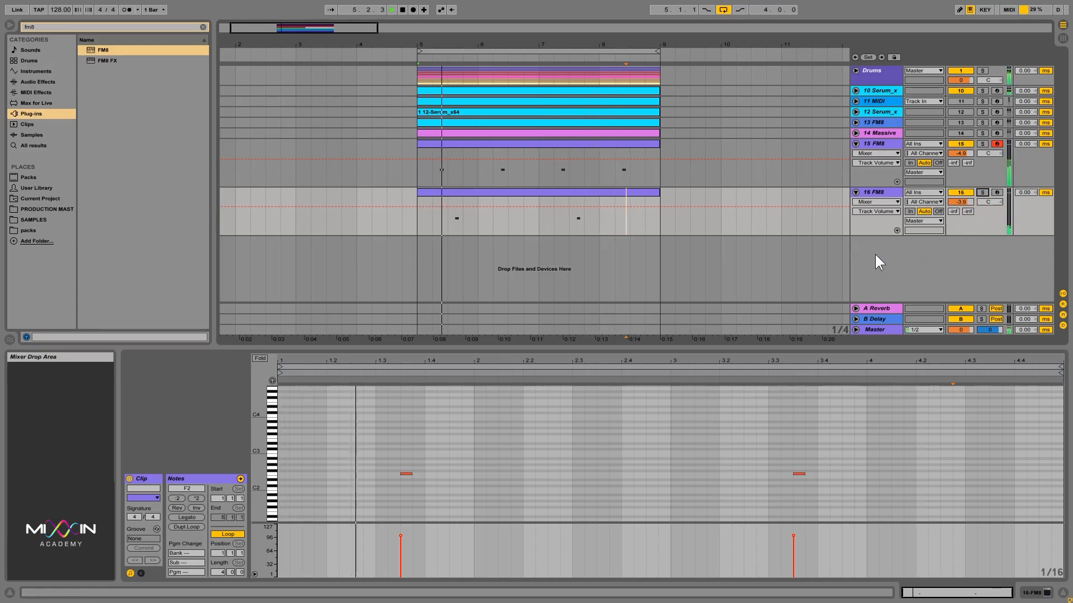
drag(965, 202, 965, 206)
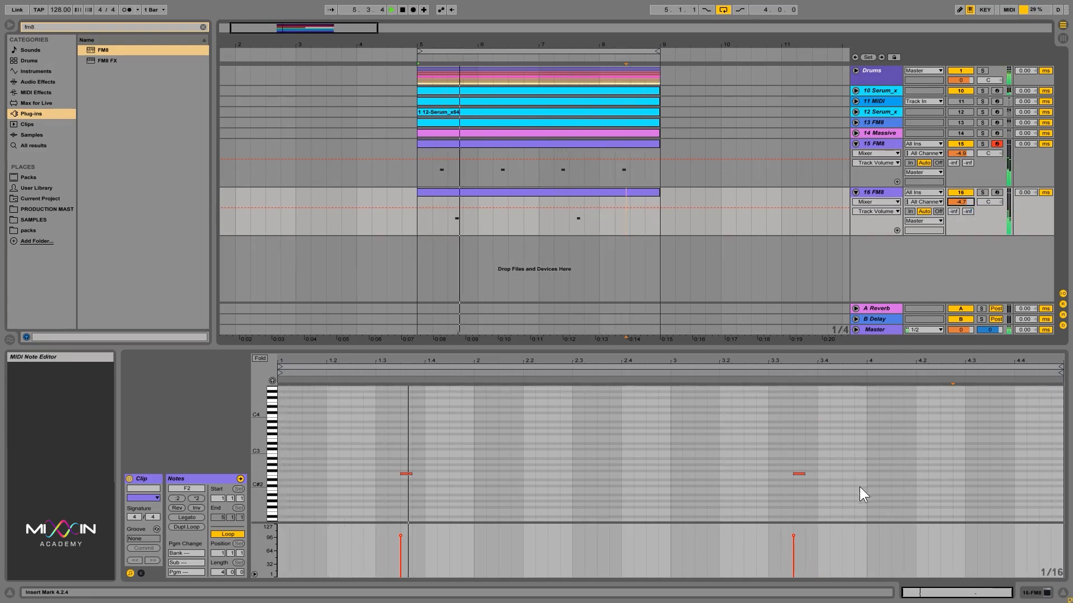
Step: Delete the remaining note on beat 3 of the clip, leaving a single F2 note, and replay the loop
drag(847, 503, 664, 403)
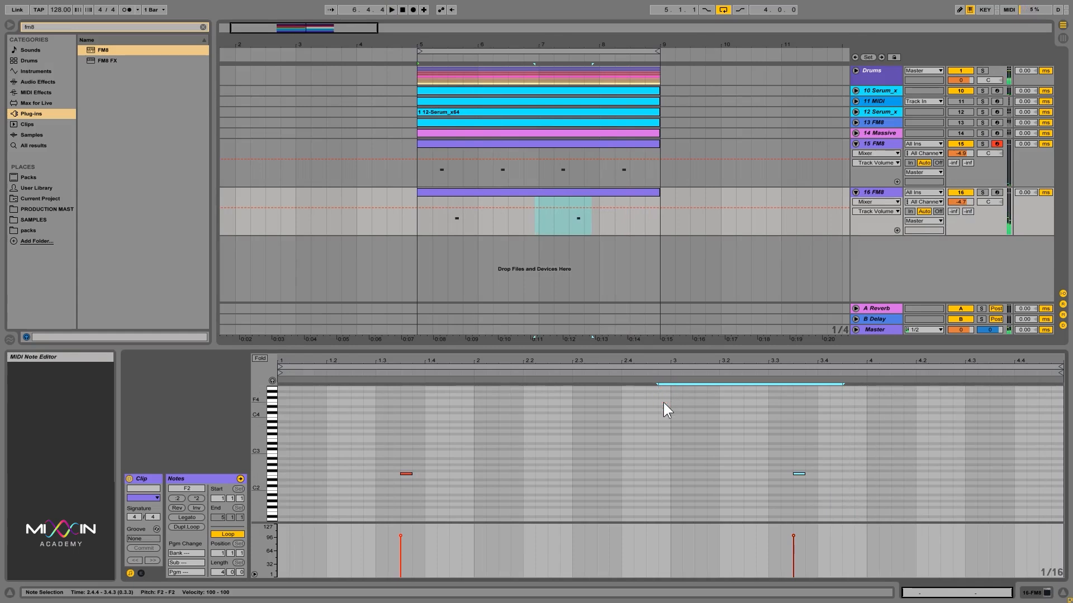
key(Delete)
key(space)
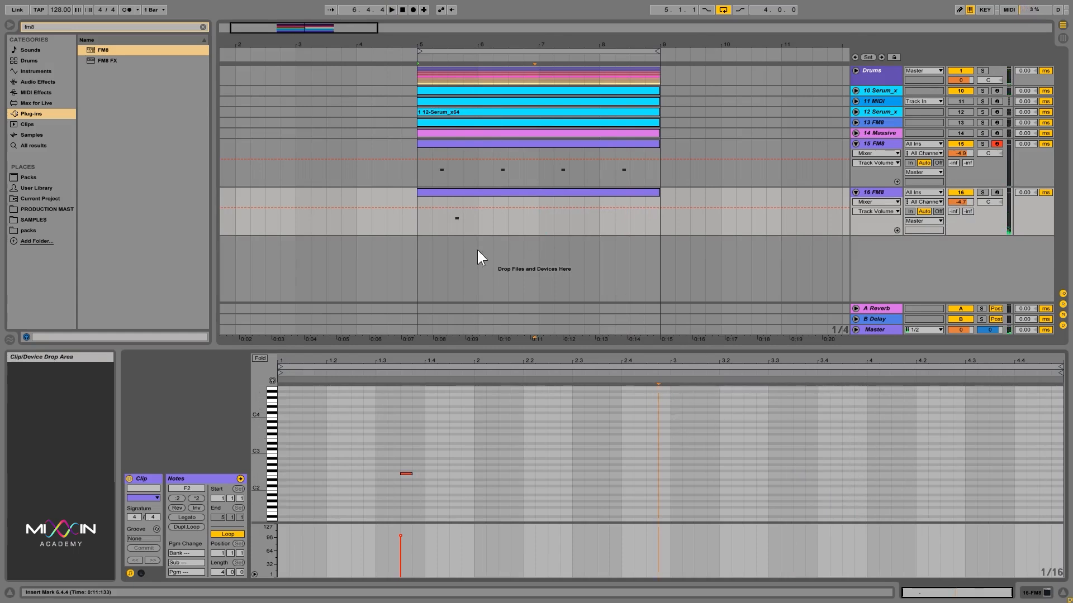
key(space)
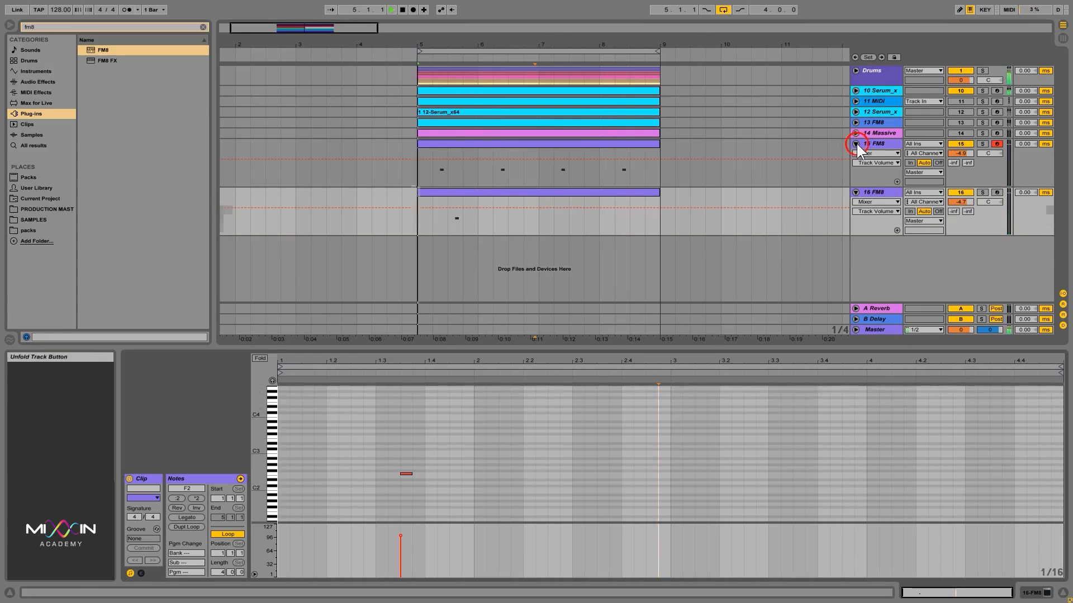
Step: Collapse the 15 FM8 and 16 FM8 tracks and activate the 14 Massive track
click(855, 143)
click(855, 154)
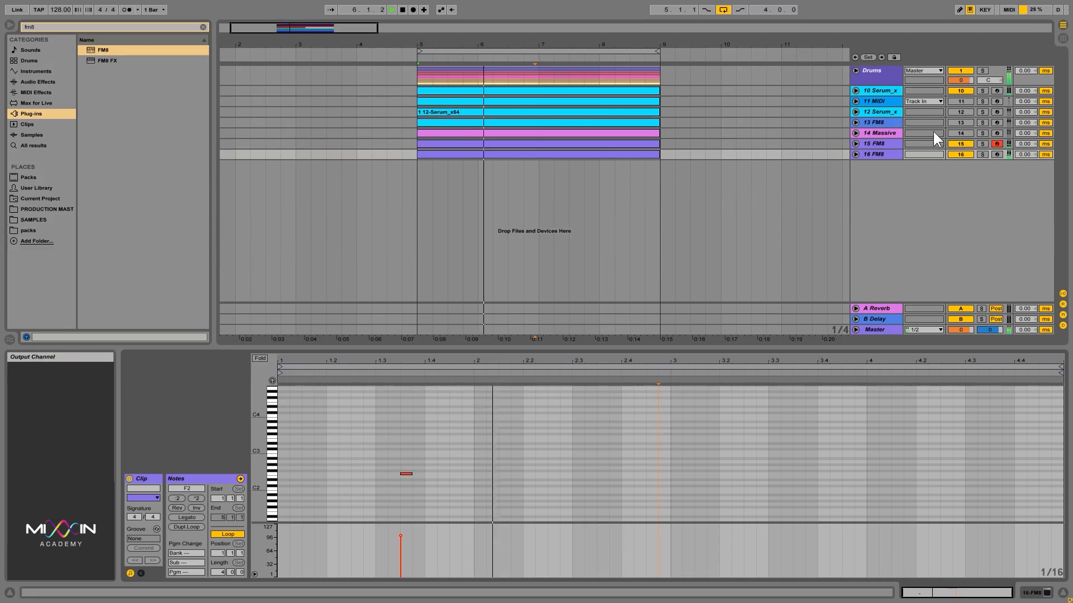
click(959, 132)
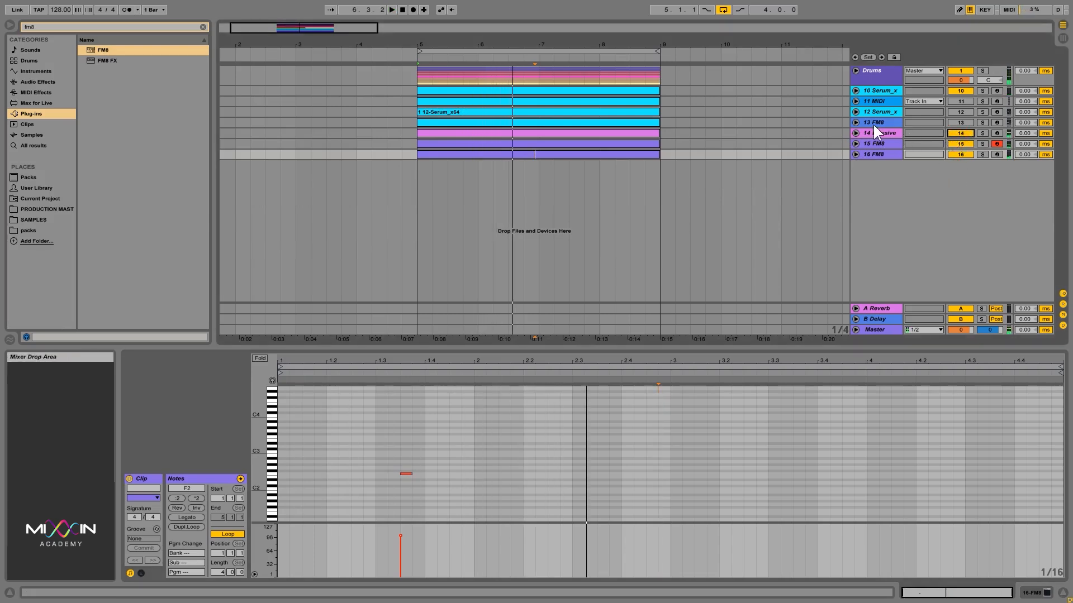
Step: Select the Drums track, start playback, and clear the browser's fm8 search
click(894, 84)
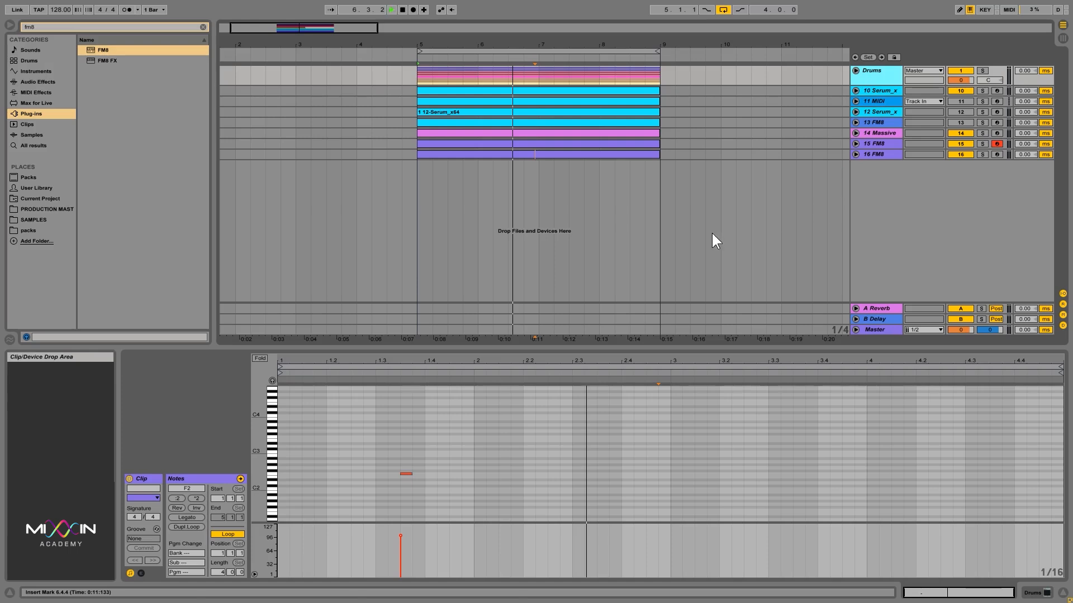
key(space)
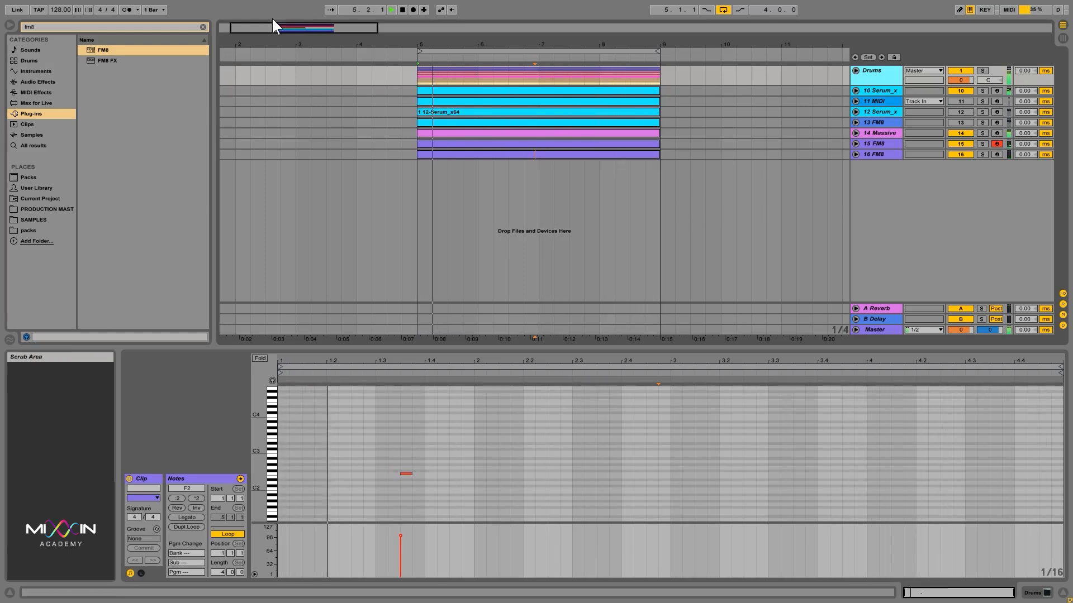
click(203, 26)
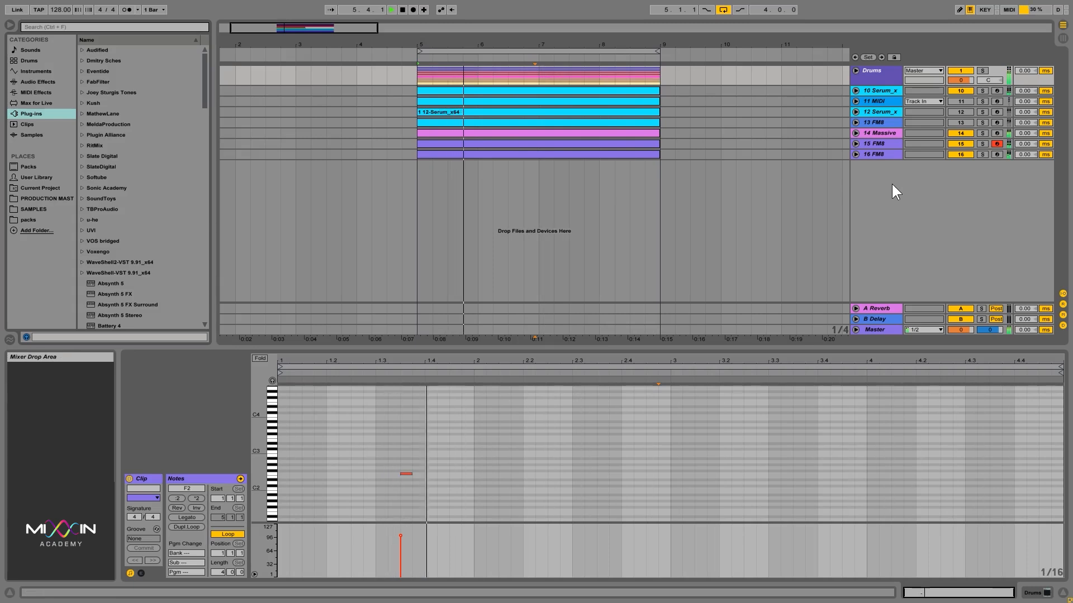
Step: Stop playback, save the project, and activate the 11 MIDI, 12 Serum_x64 and 13 FM8 tracks
key(space)
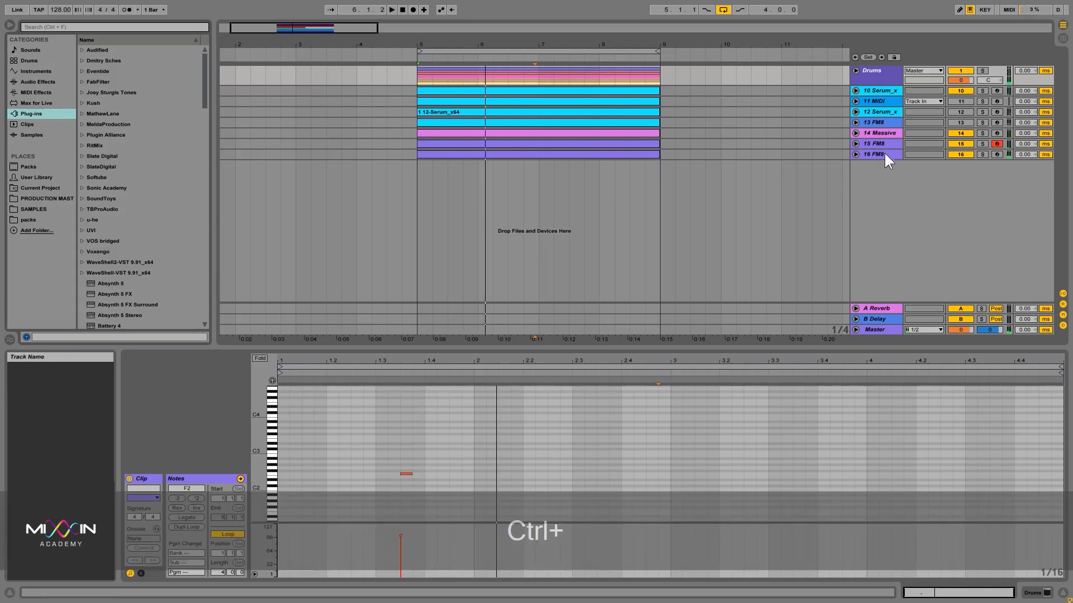
key(ctrl+s)
click(960, 102)
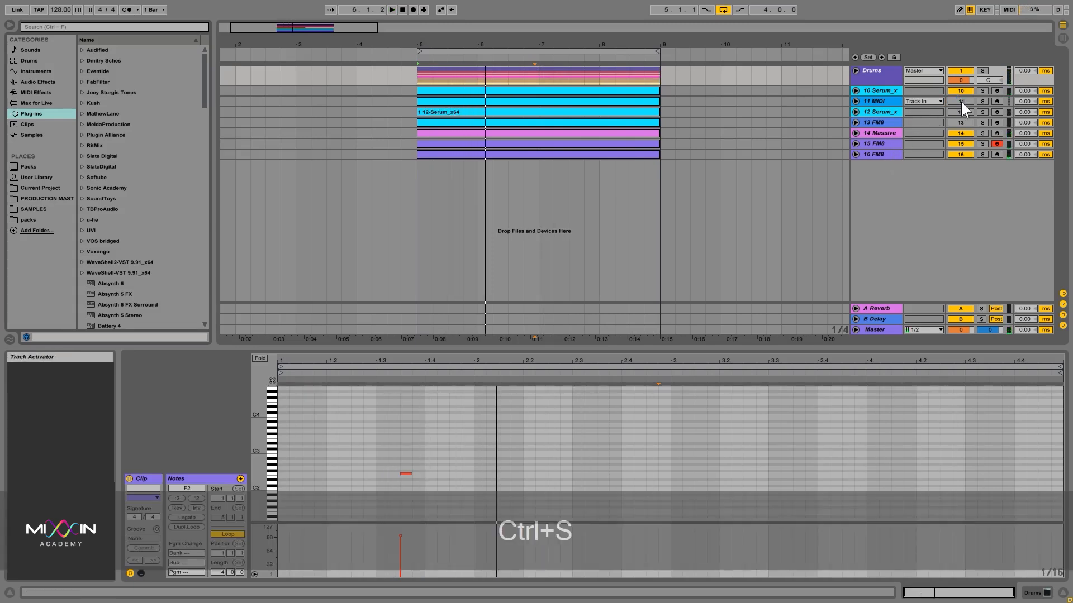
click(962, 111)
click(960, 122)
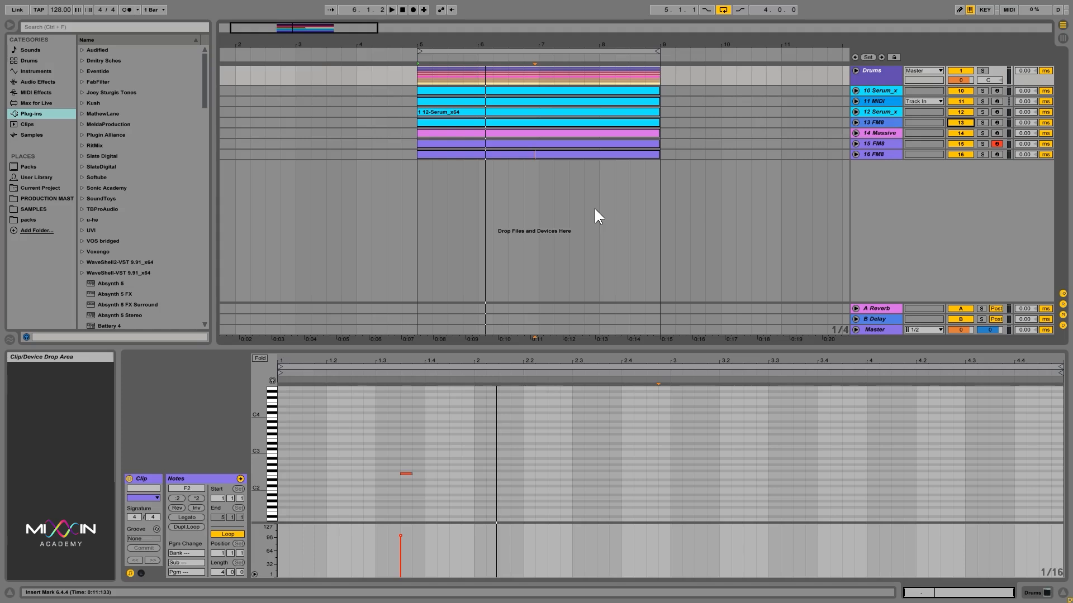
Step: Restart playback and save the project again
key(space)
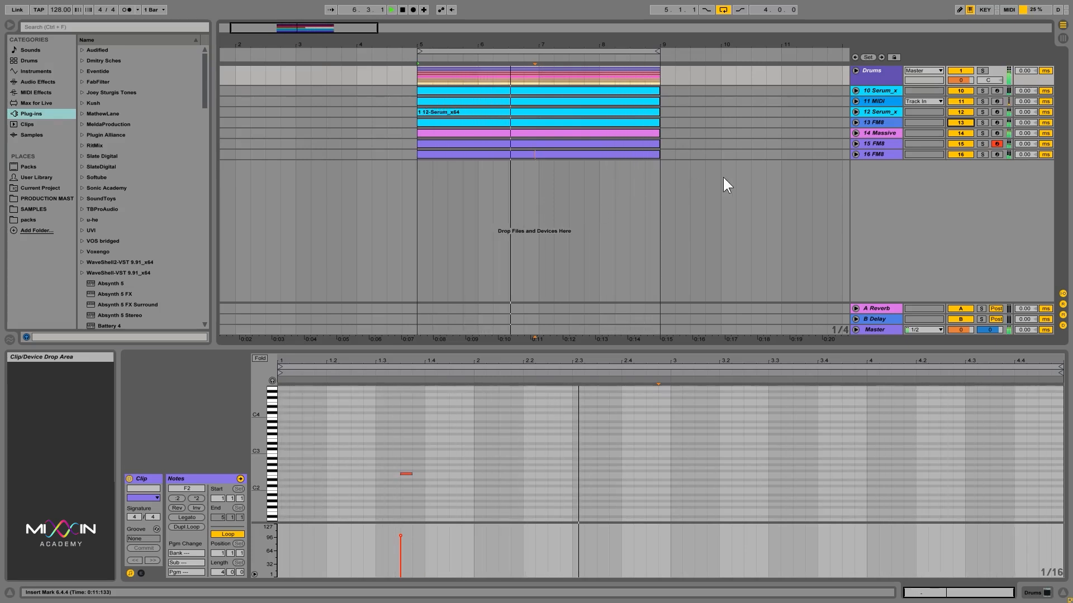
key(ctrl+s)
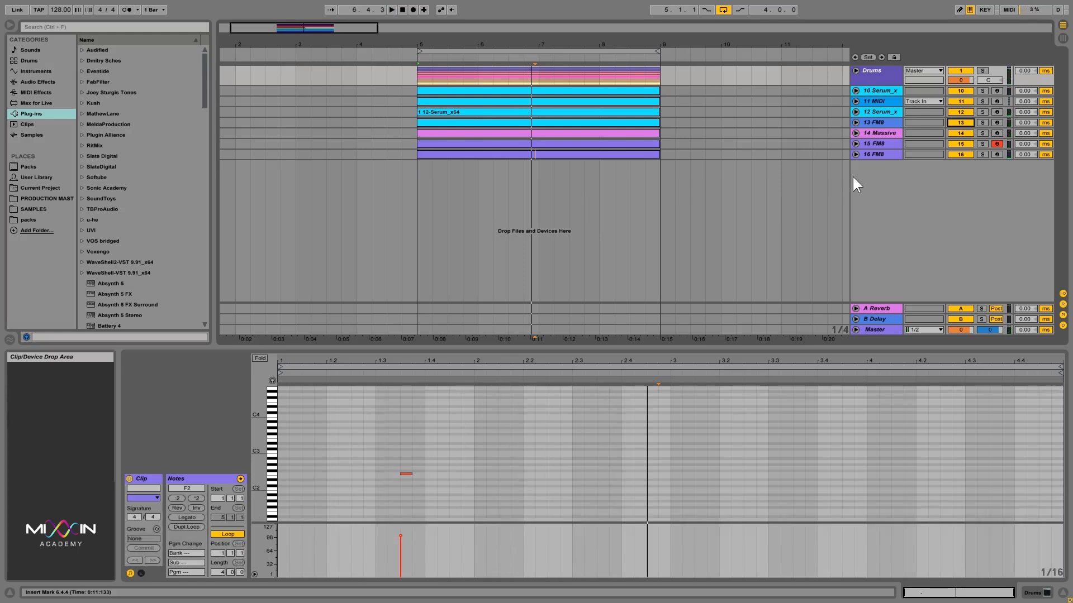
Step: Expand and collapse the 16 FM8 track, then select the Drums track
click(870, 154)
click(856, 154)
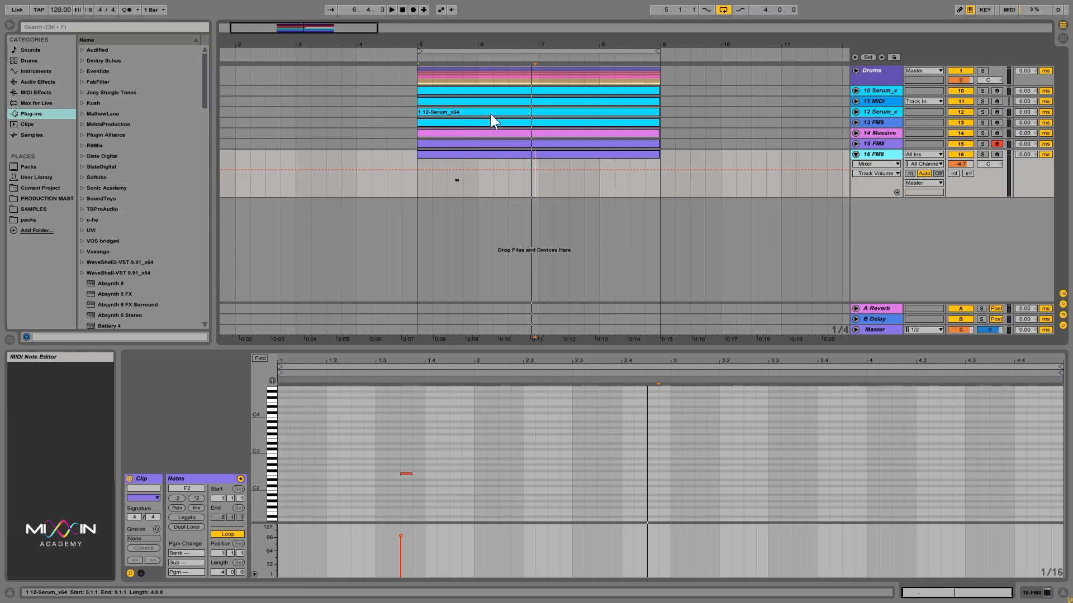
click(443, 179)
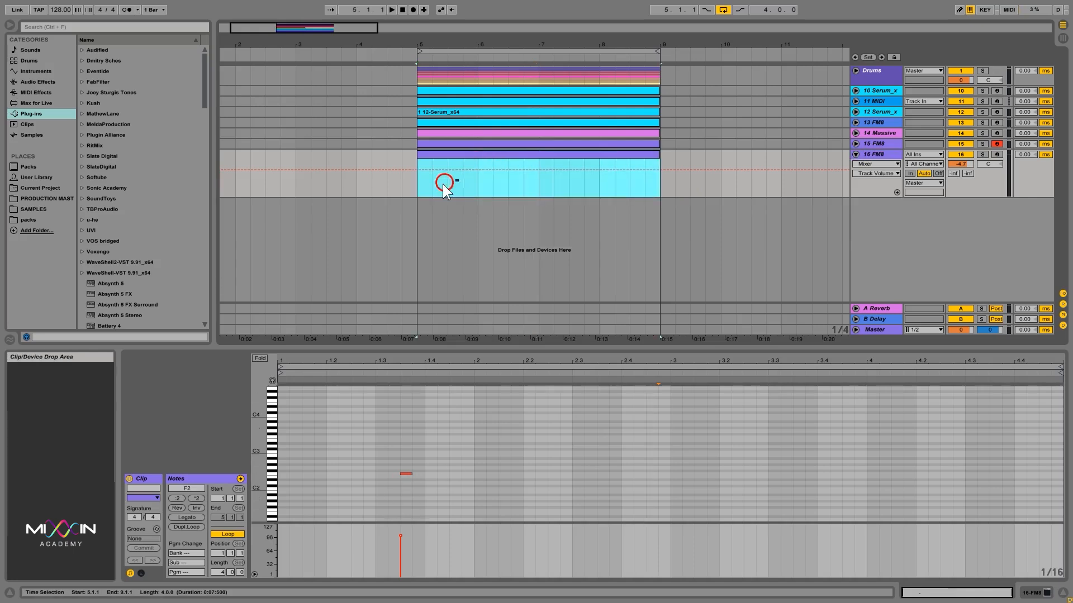
click(867, 154)
click(855, 154)
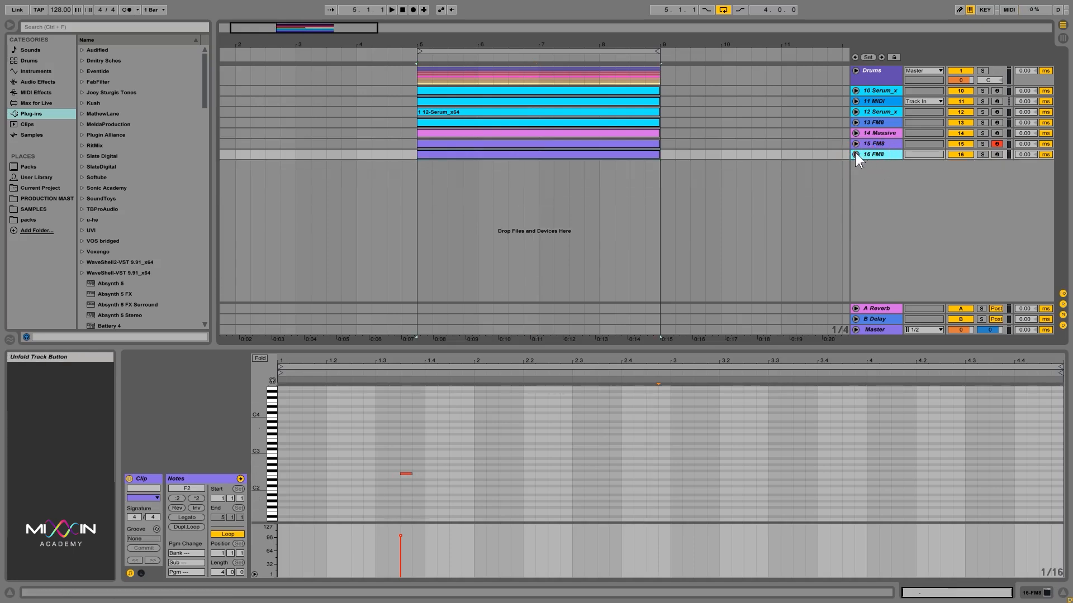
click(855, 154)
click(856, 154)
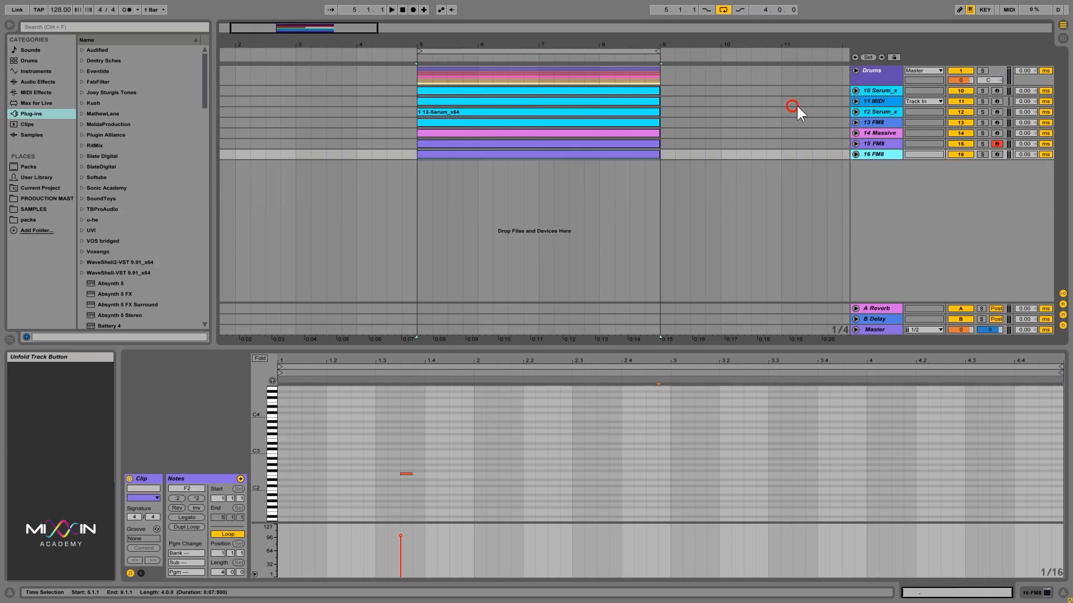
click(875, 74)
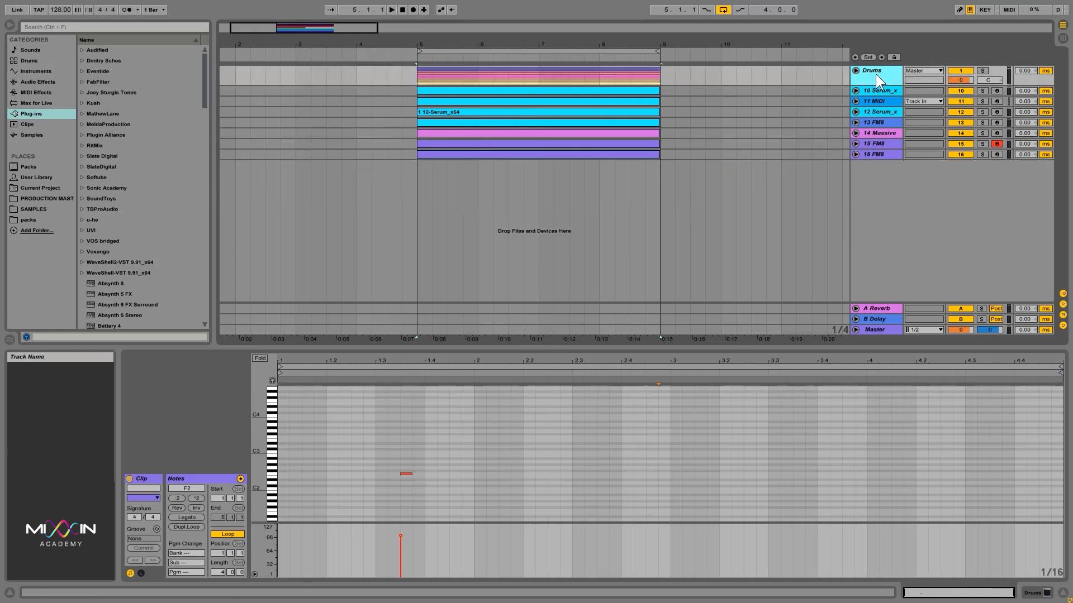